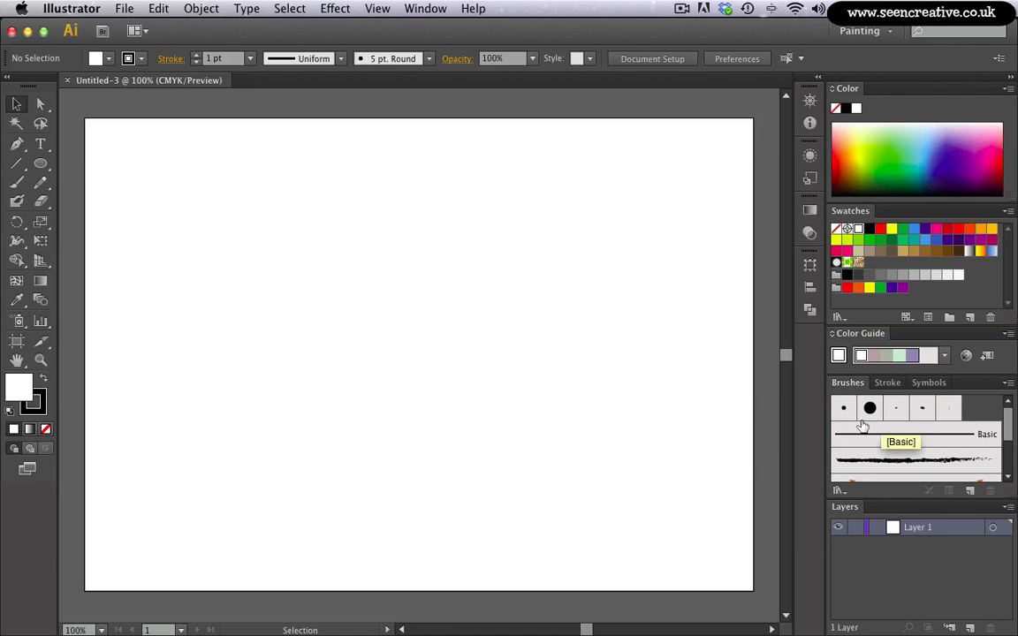
click(421, 9)
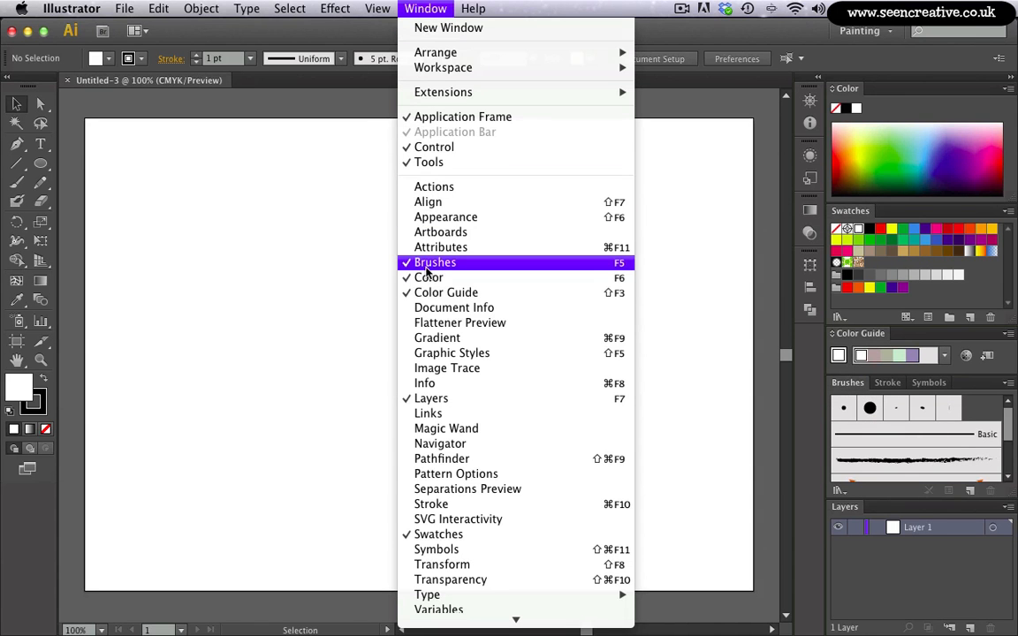
click(699, 295)
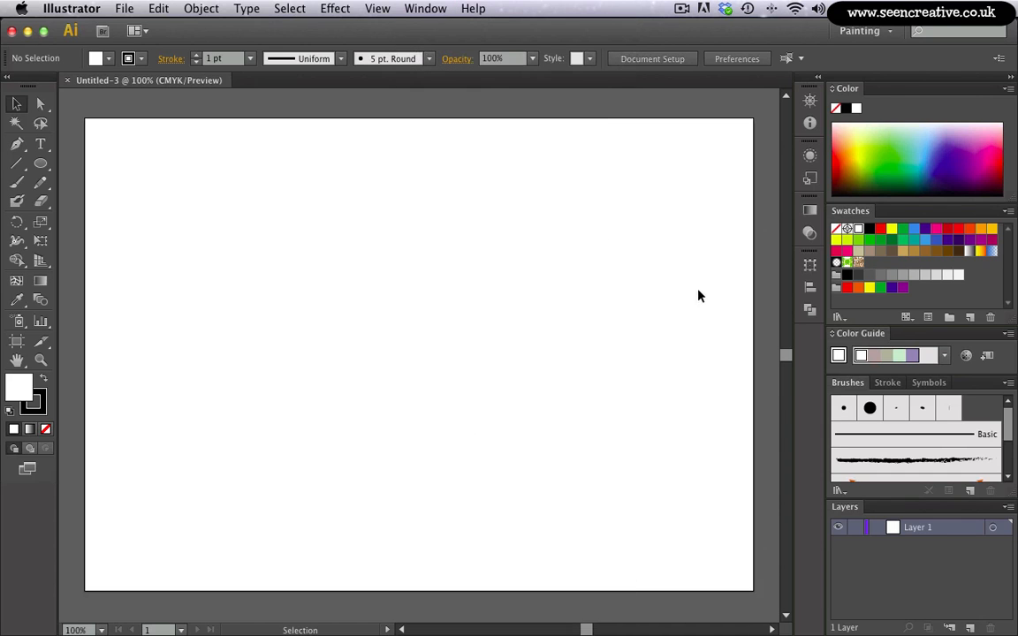
Set the fill color to black and the stroke to none.
click(44, 378)
click(41, 412)
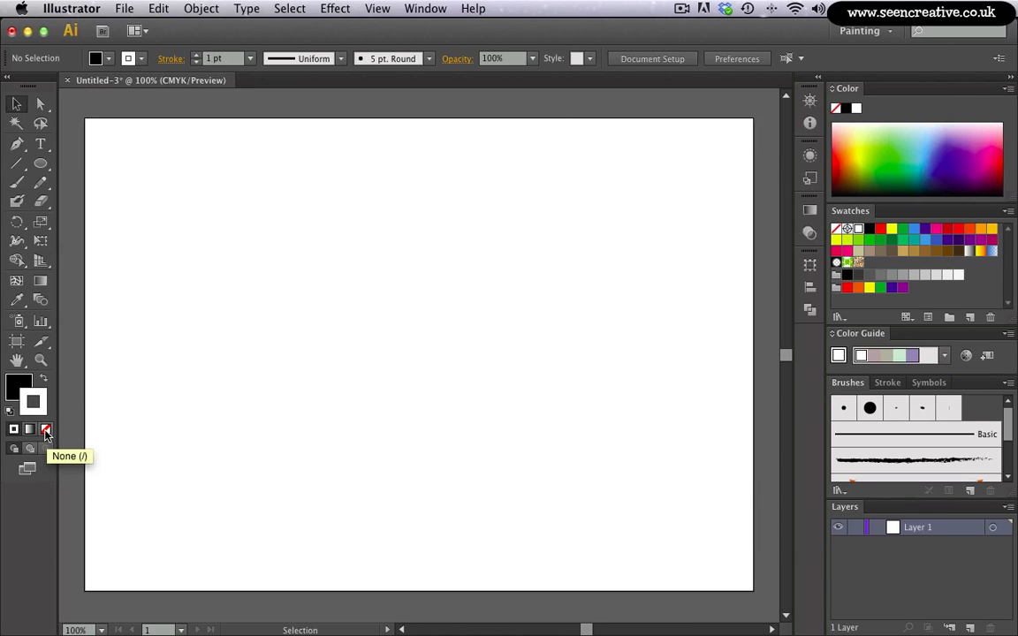
click(46, 428)
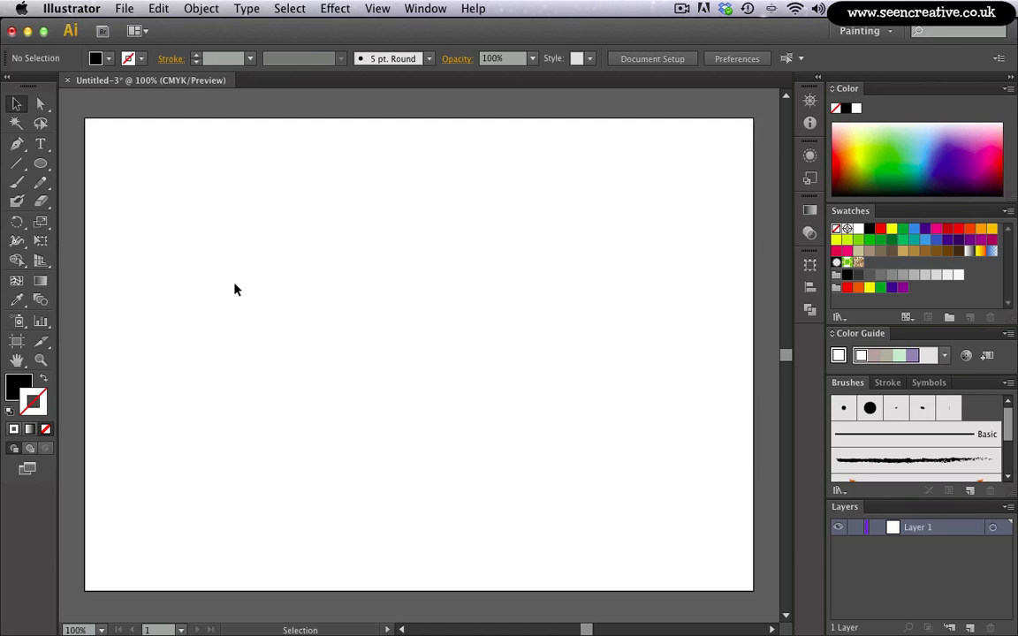
Draw a long, very thin horizontal ellipse across the upper part of the artboard and deselect it.
click(41, 168)
drag(210, 231, 561, 235)
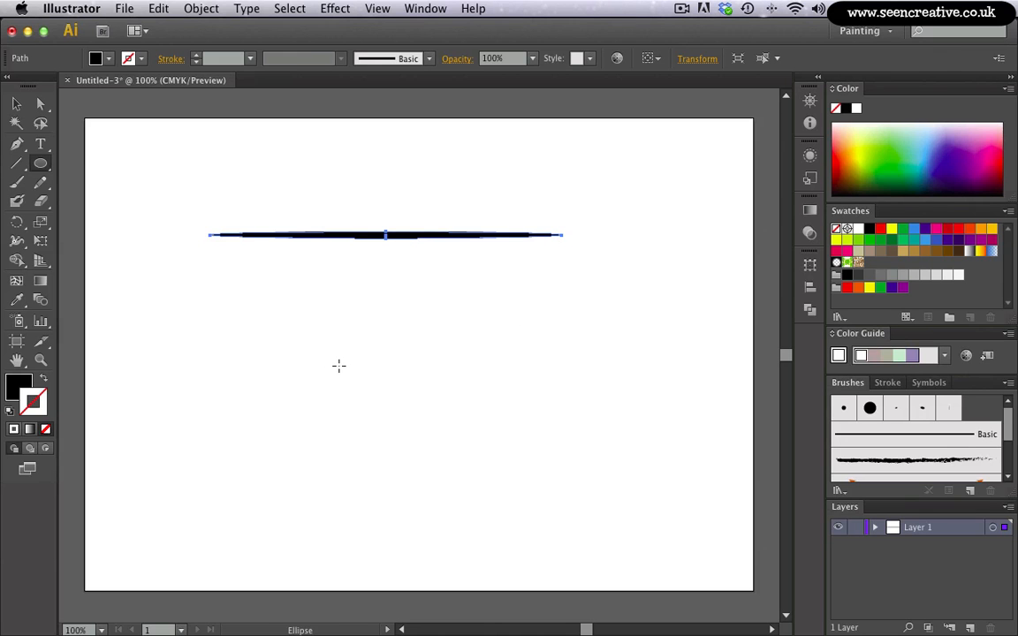
key(z)
drag(181, 194, 601, 266)
key(space)
drag(213, 462, 238, 366)
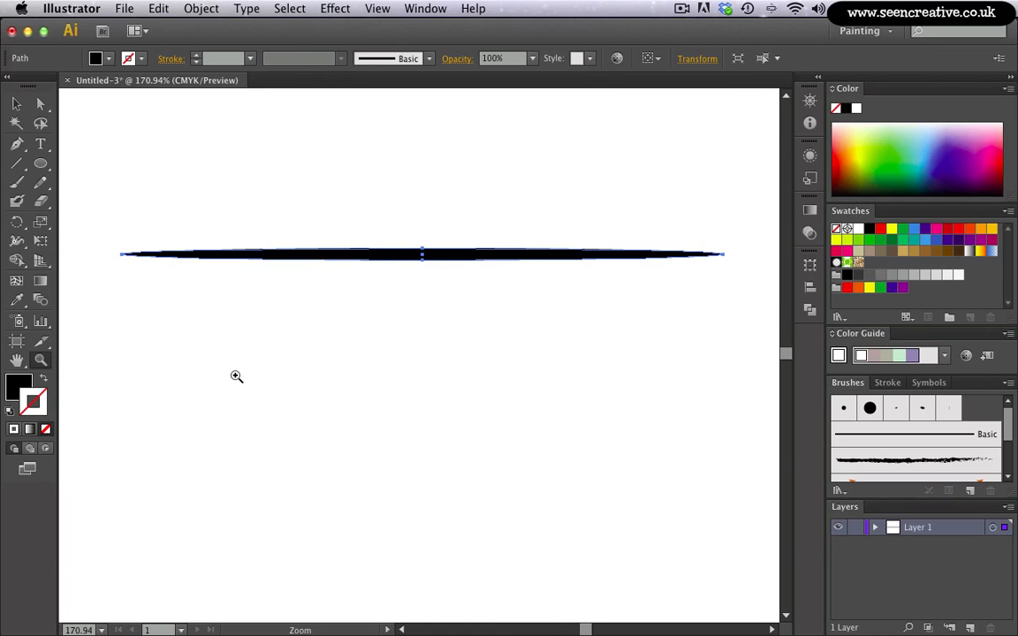
click(16, 103)
drag(417, 242, 428, 310)
click(428, 310)
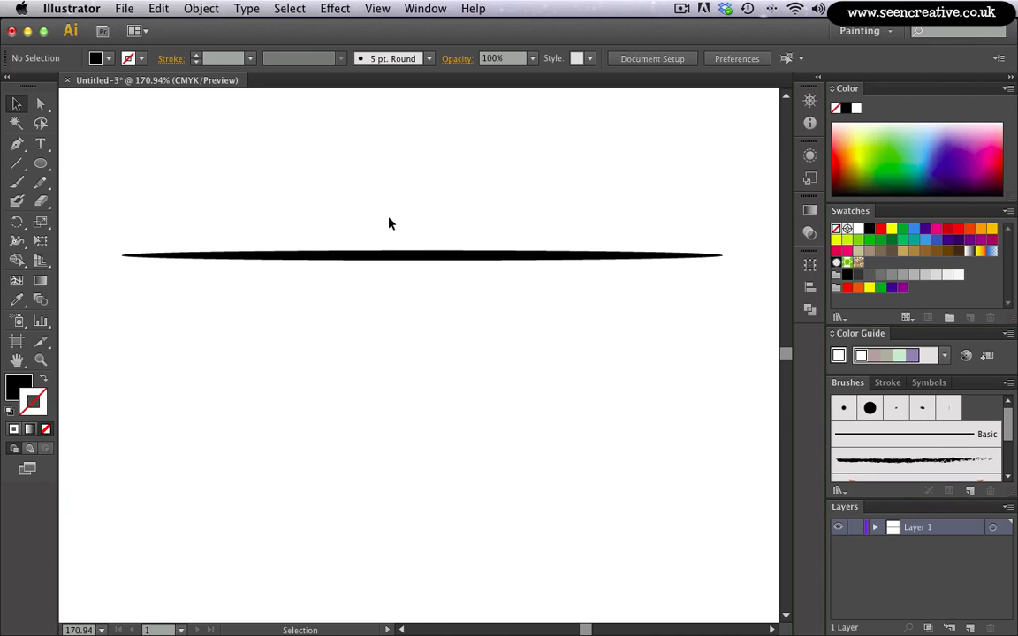
Draw a small black circle just below the right end of the thin ellipse.
drag(297, 415, 294, 365)
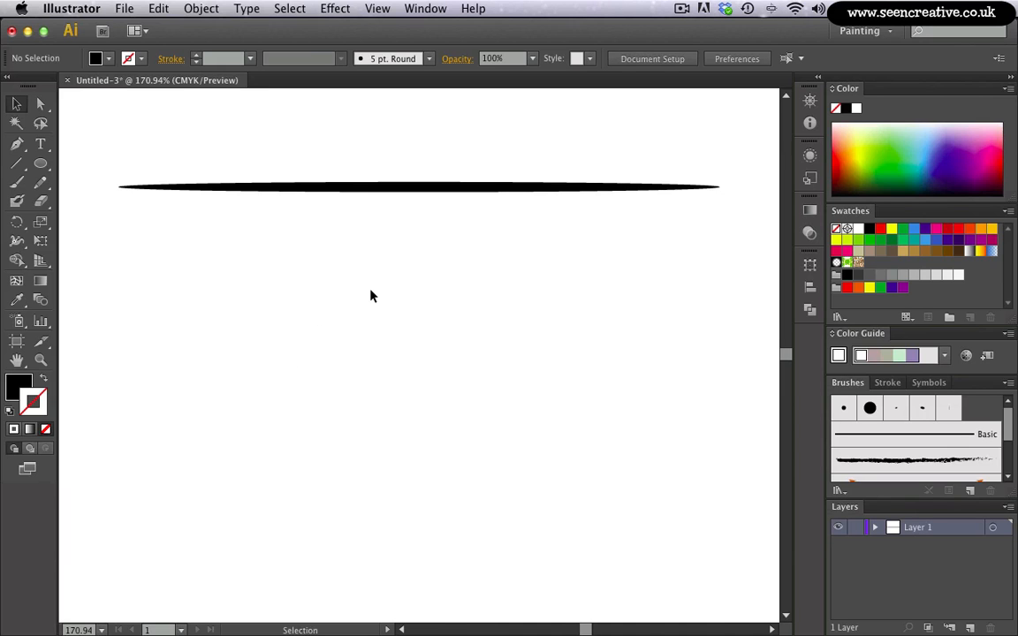
click(48, 168)
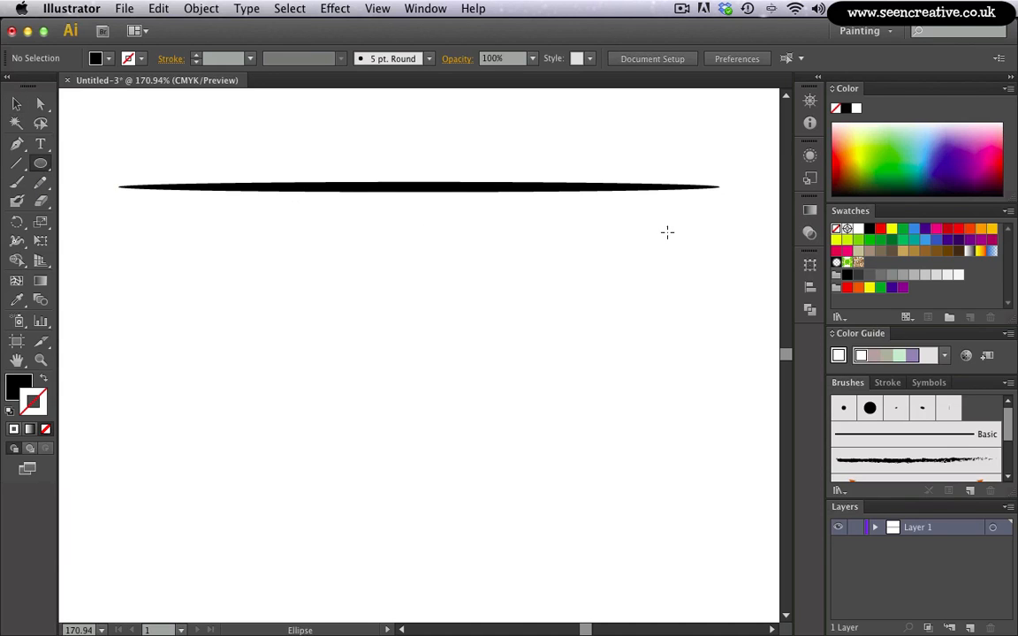
drag(715, 232, 698, 243)
Move the small circle's left anchor point horizontally to about X 55 mm, forming a long taper roughly as long as the ellipse.
click(40, 104)
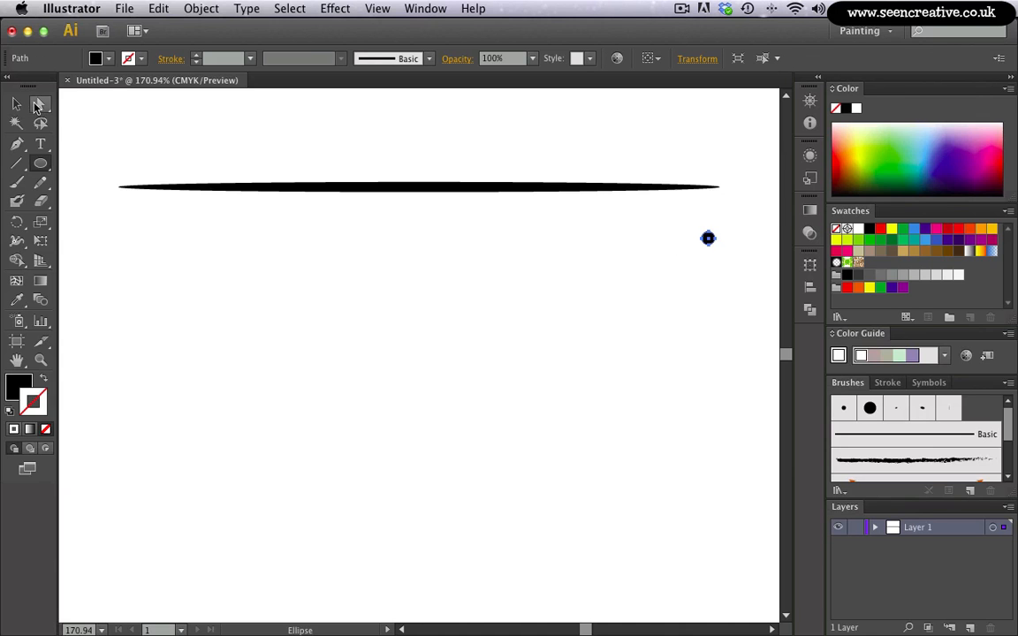
click(698, 241)
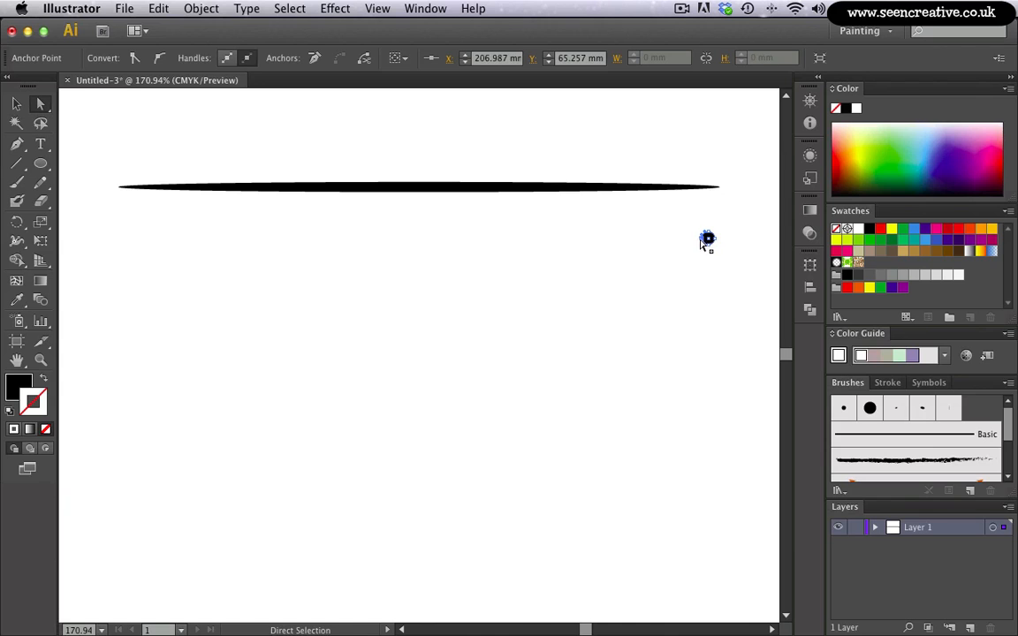
key(Left)
key(Left)
key(Left)
key(Left)
key(Left)
key(Left)
key(Left)
key(Left)
key(Left)
key(Left)
key(Left)
key(Left)
key(Left)
key(Left)
key(Left)
key(Left)
key(Left)
key(Left)
key(Left)
key(Left)
key(Left)
key(Left)
key(Left)
key(Left)
key(Left)
key(Left)
key(Left)
key(Left)
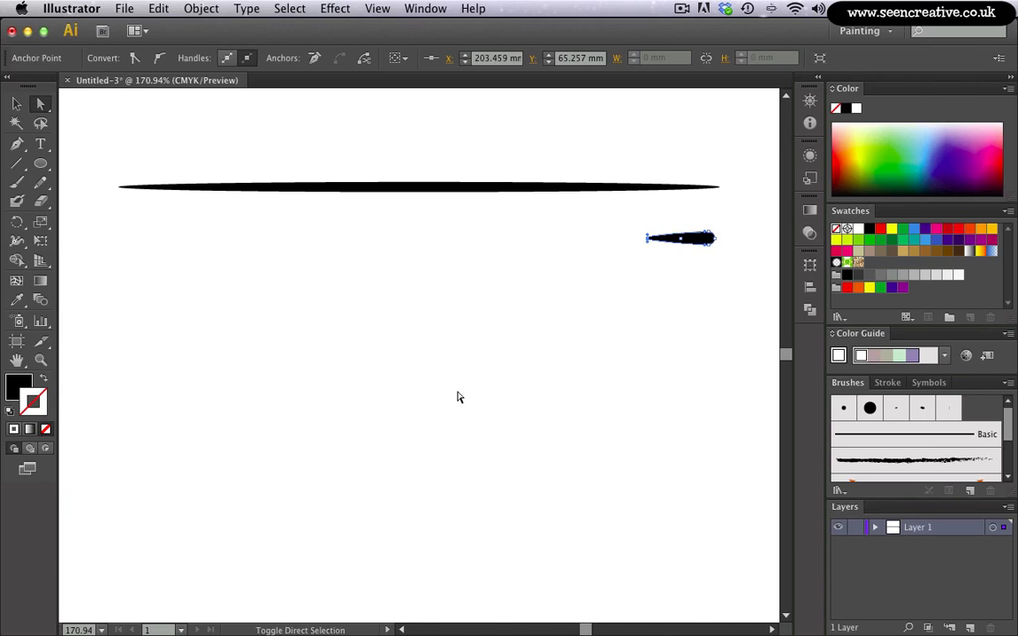
key(Left)
key(Left)
key(Left)
key(Left)
key(Left)
key(Left)
key(Left)
key(Left)
key(Left)
key(Left)
key(Left)
key(Left)
key(Left)
key(Left)
key(Left)
key(Left)
key(Left)
key(Left)
key(Left)
key(Left)
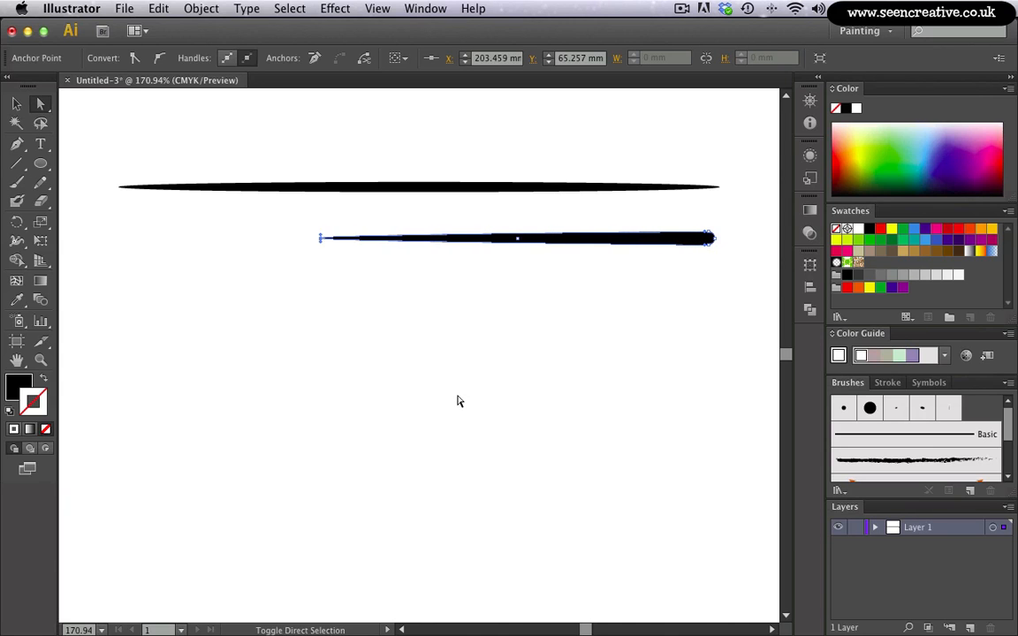
key(Left)
key(Left)
key(Left)
key(Left)
key(Left)
key(Left)
key(Left)
key(Left)
key(Left)
key(Left)
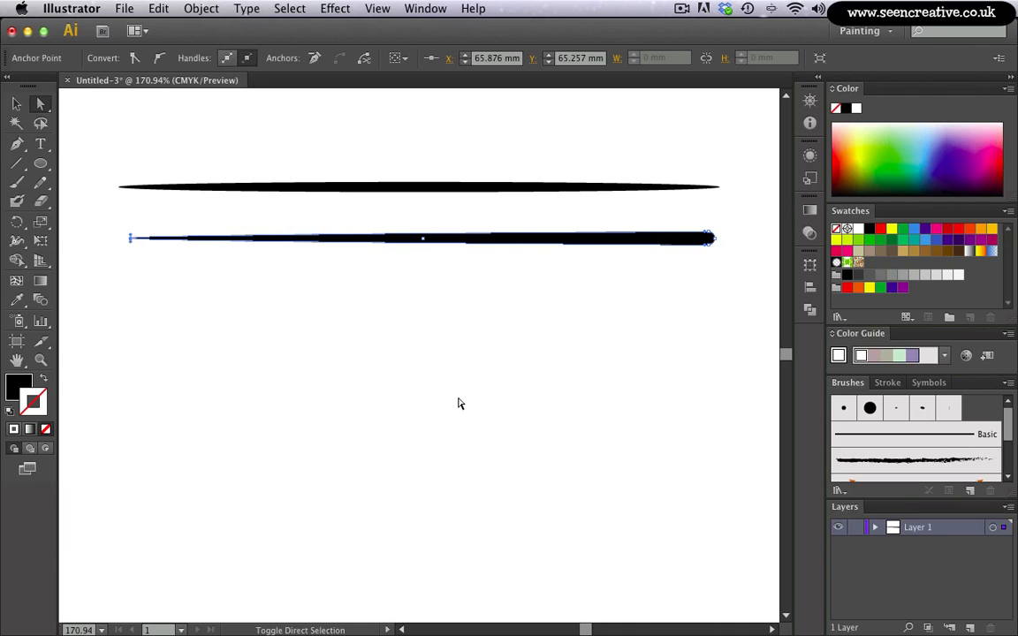
key(v)
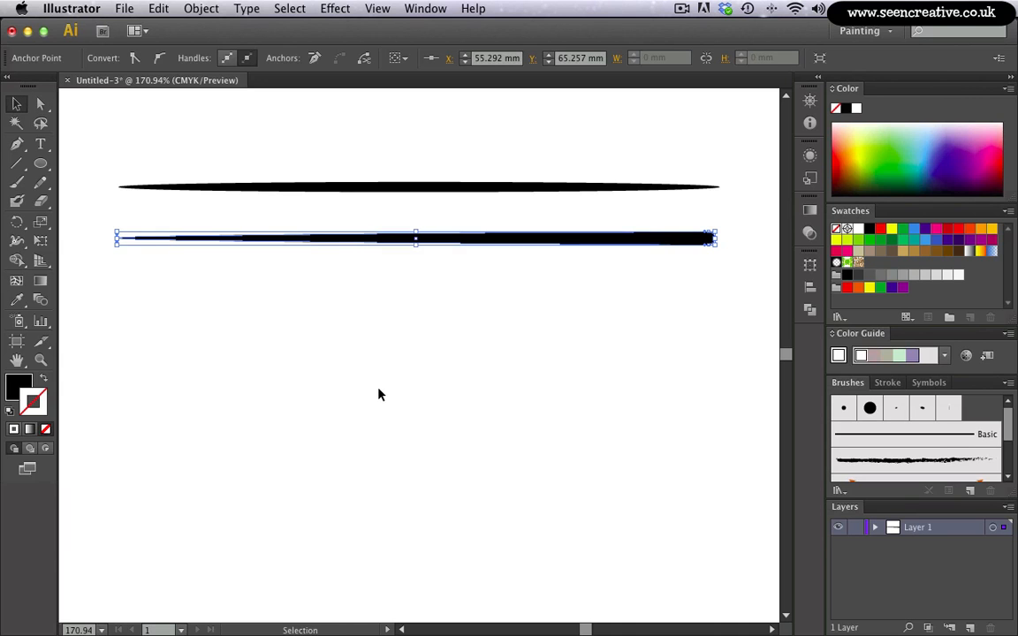
click(377, 395)
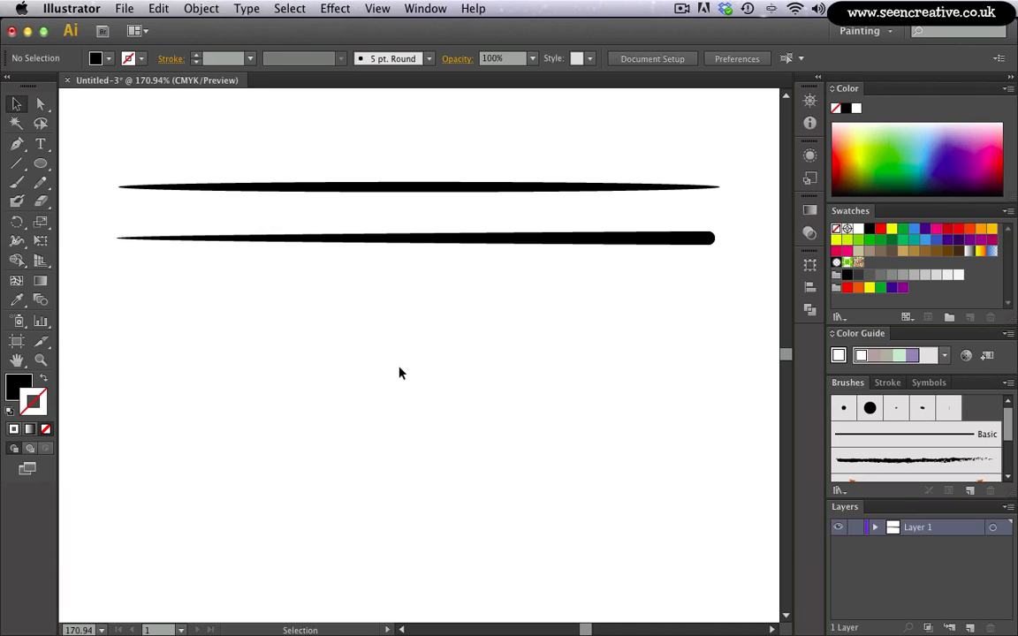
Duplicate the tapered round-ended shape and place the copy directly below the original.
click(474, 244)
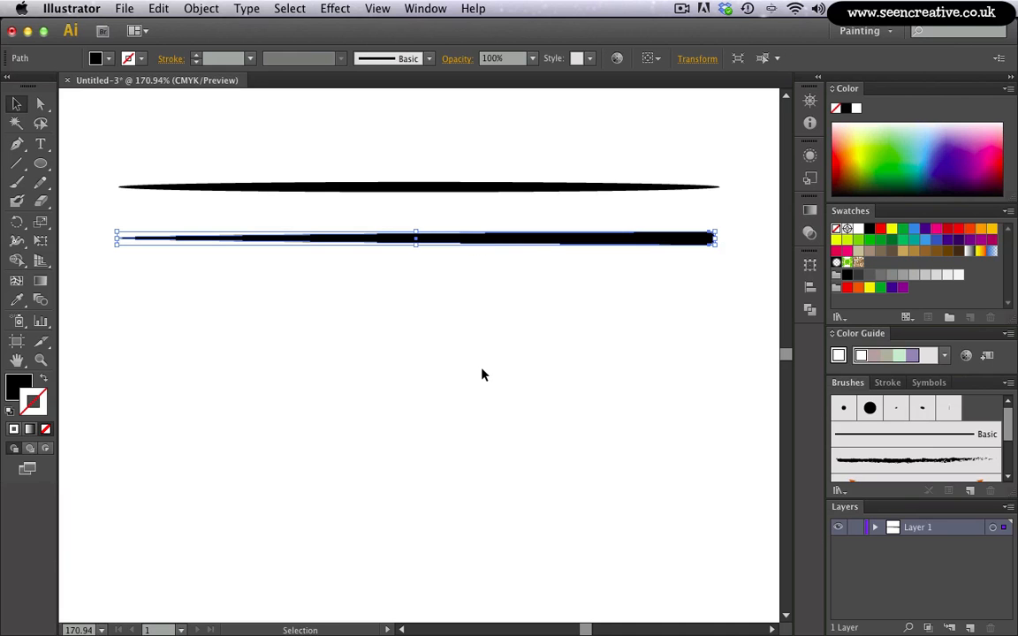
key(super)
key(super)
key(super+d)
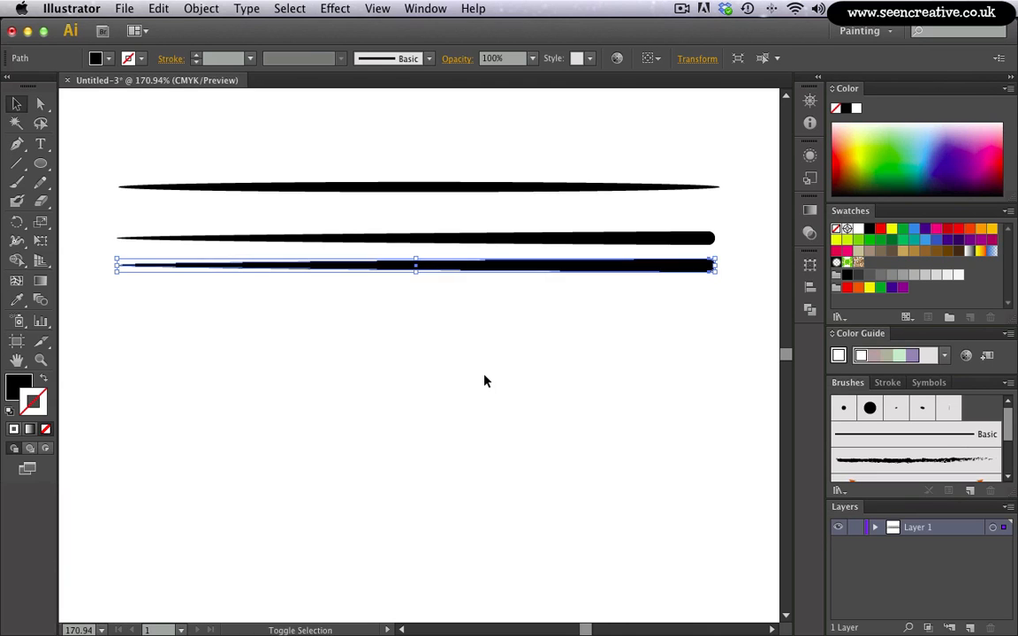
key(shift+Down)
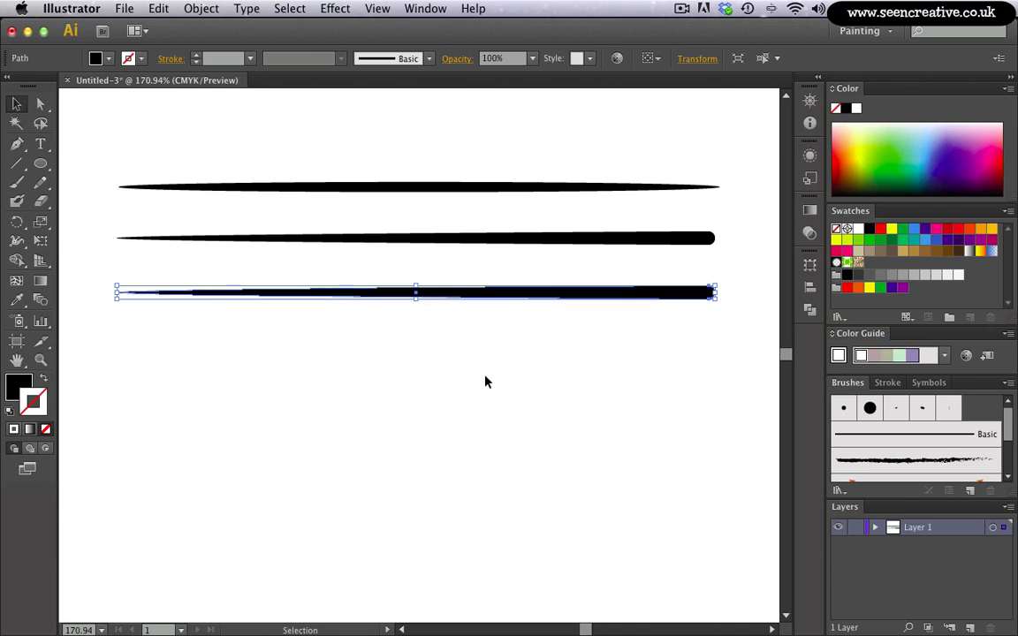
click(473, 420)
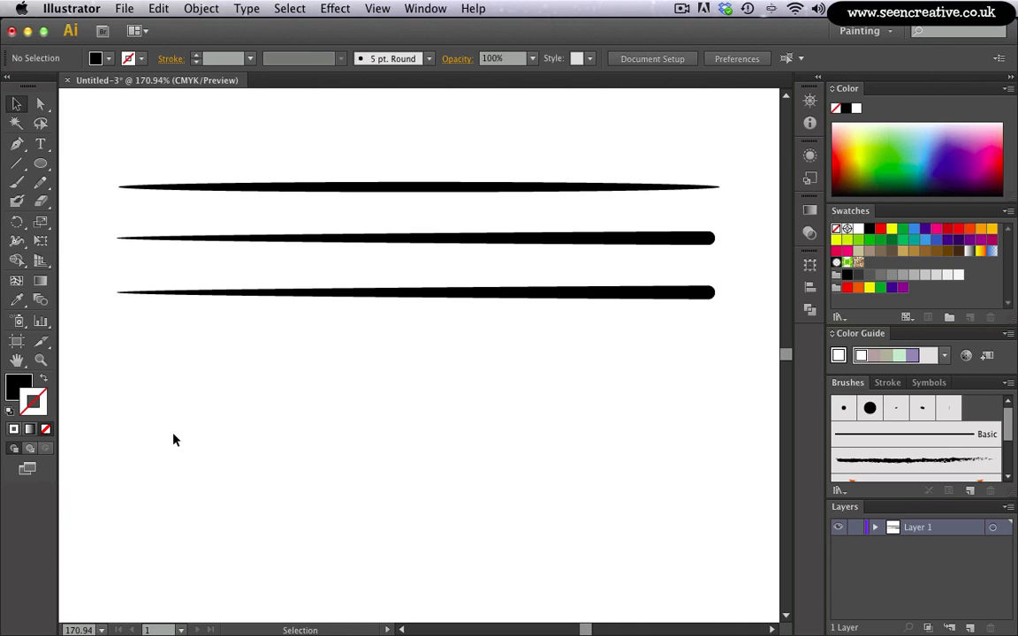
Draw a small upright rectangle covering the rounded end of the lower tapered shape.
click(40, 165)
drag(42, 168, 80, 164)
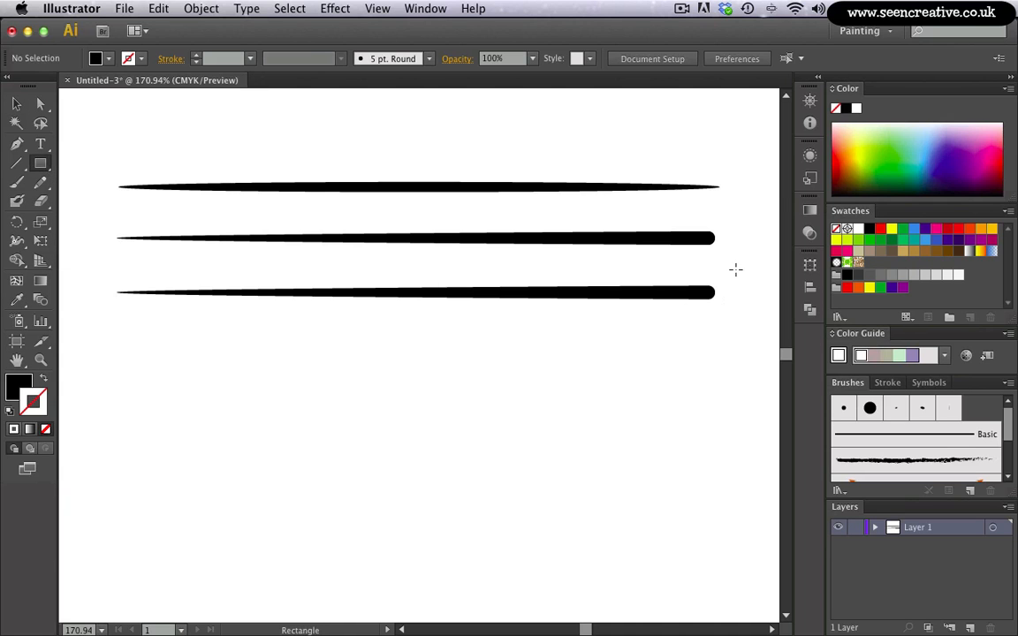
drag(718, 302, 708, 317)
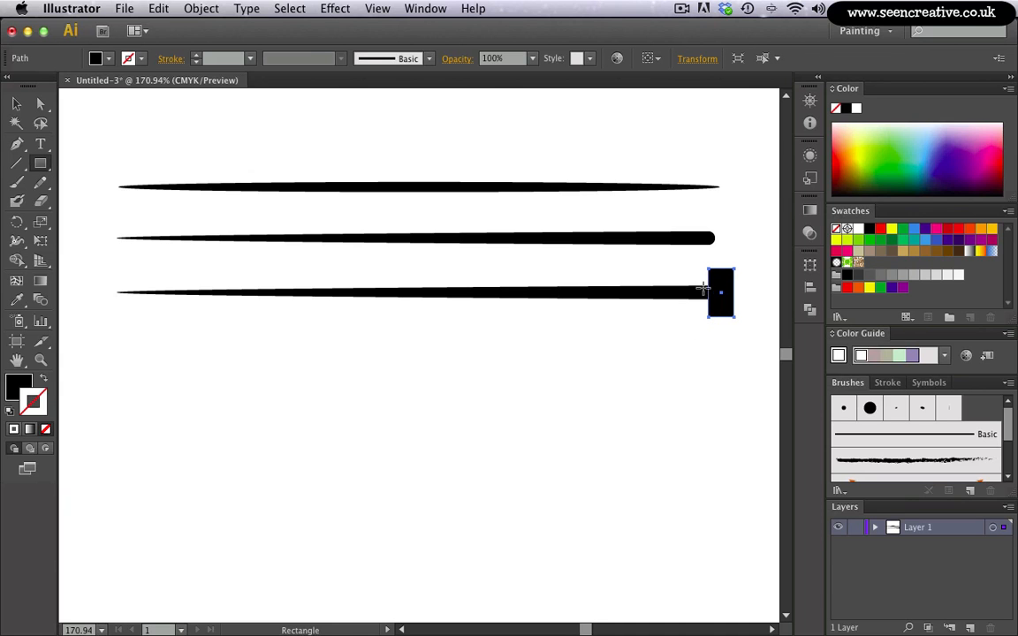
Subtract the rectangle from the lower tapered shape with Pathfinder's Minus Front to give it a flat end.
key(v)
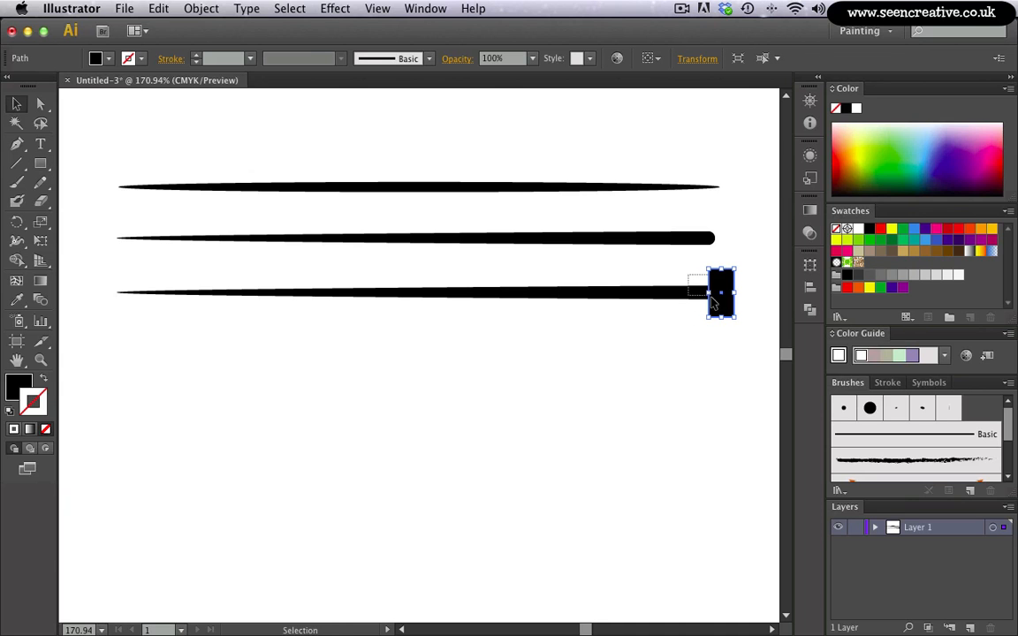
drag(716, 285, 722, 315)
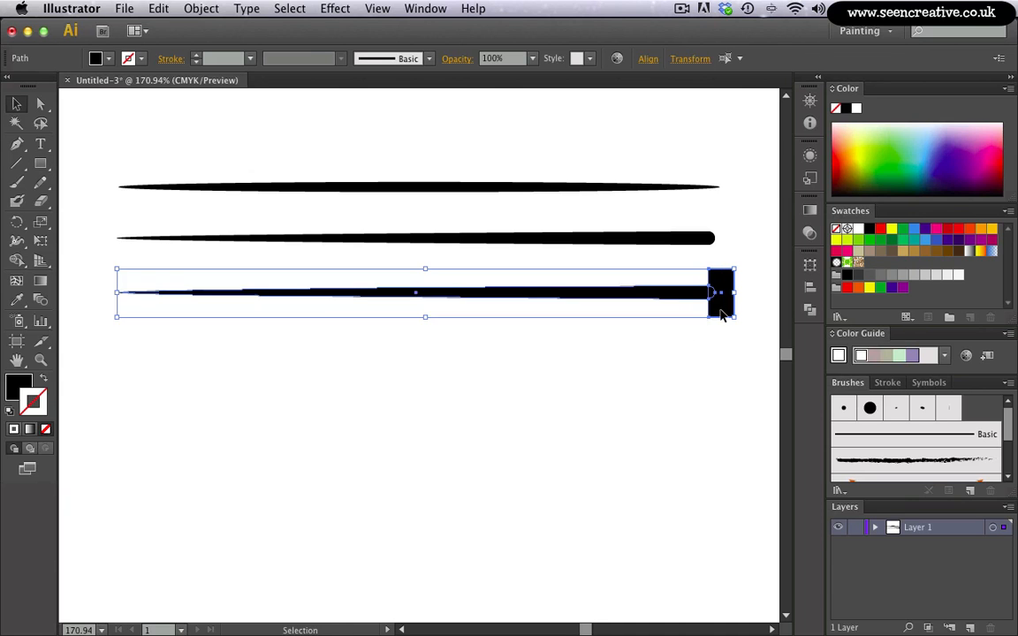
click(811, 313)
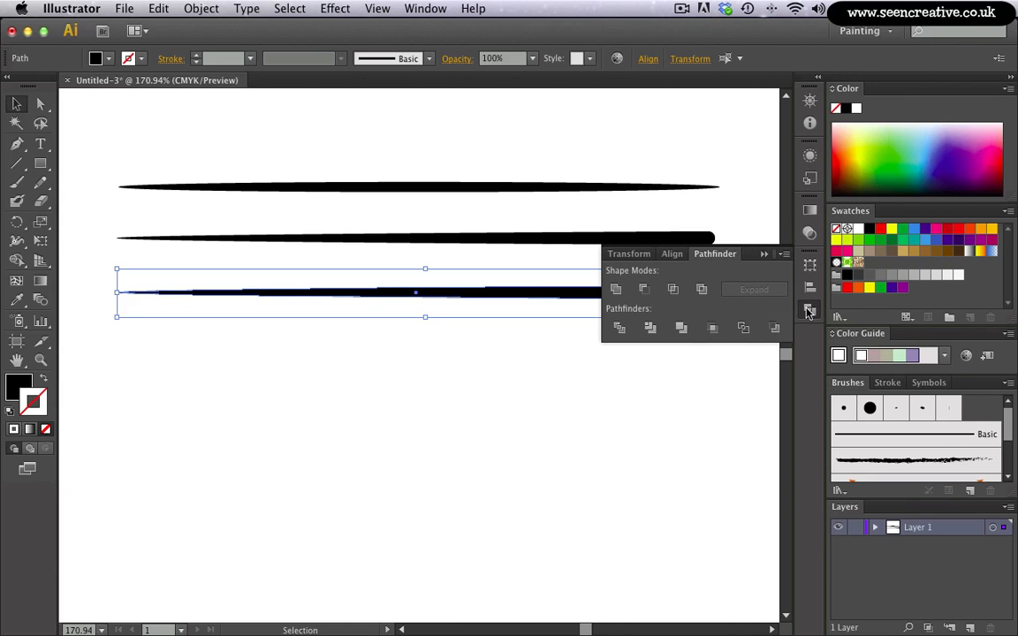
click(646, 291)
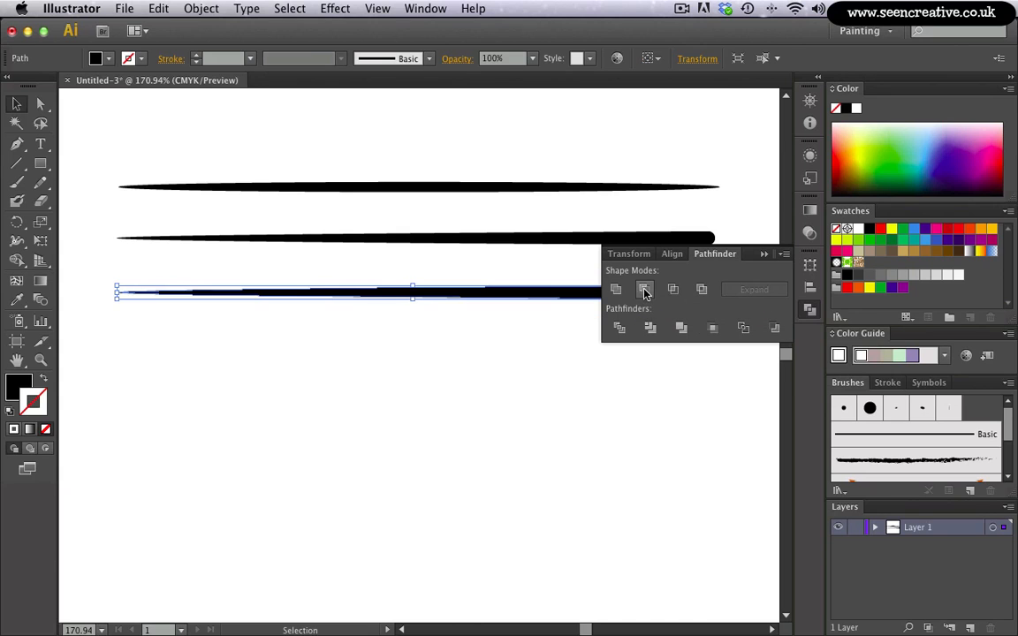
click(615, 392)
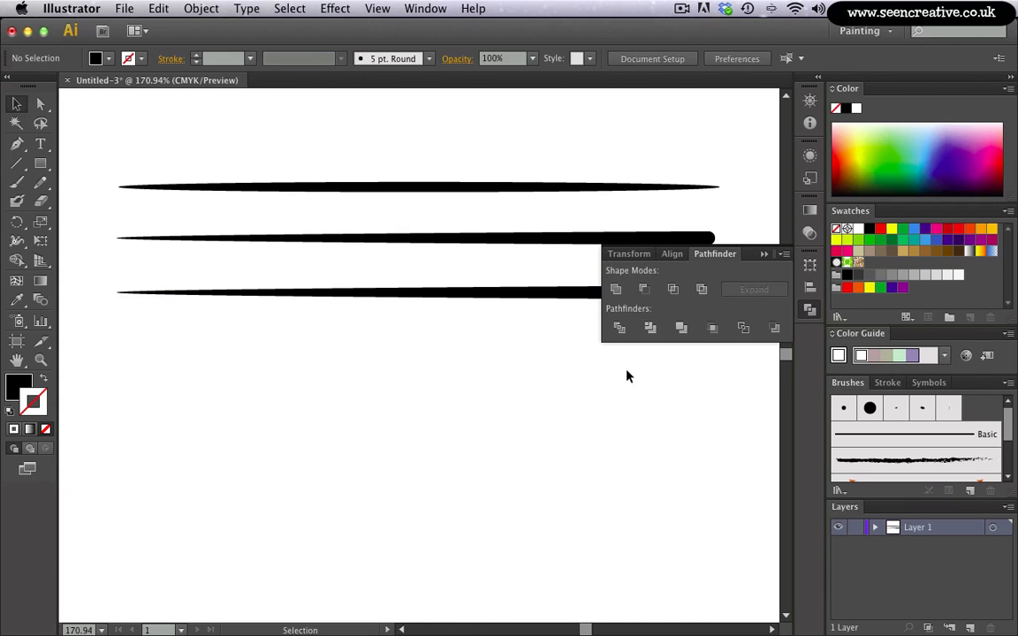
click(764, 254)
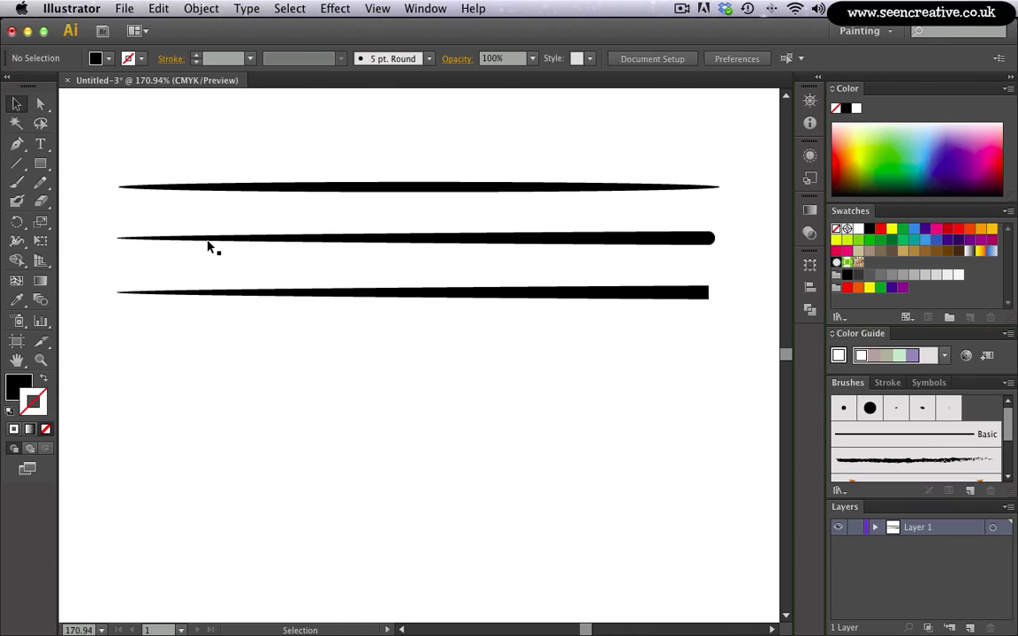
Draw a large circle with the Ellipse Tool, centered below the three tapered shapes.
click(44, 165)
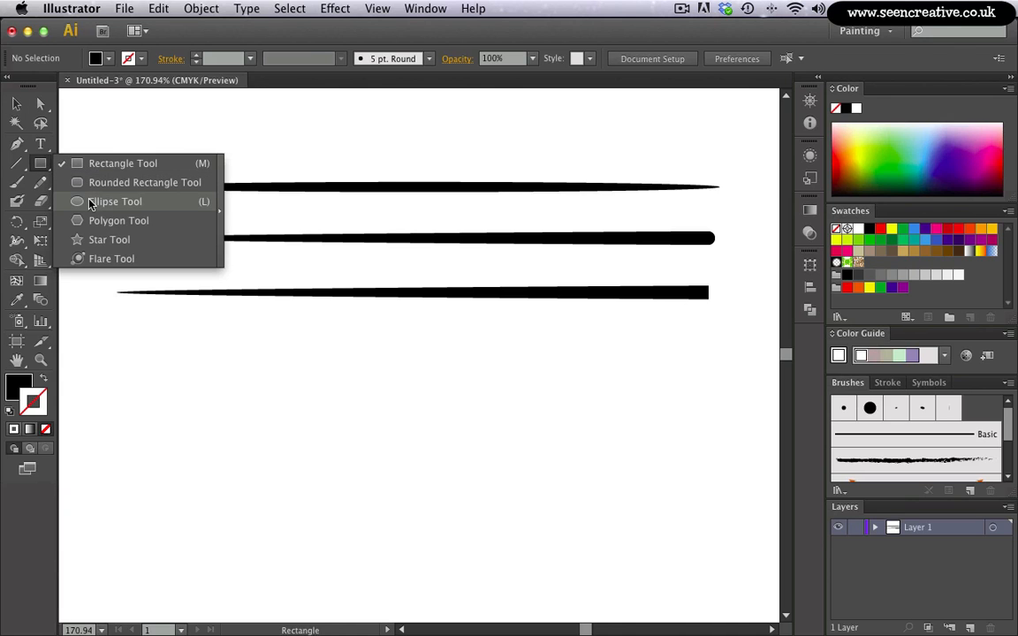
click(91, 202)
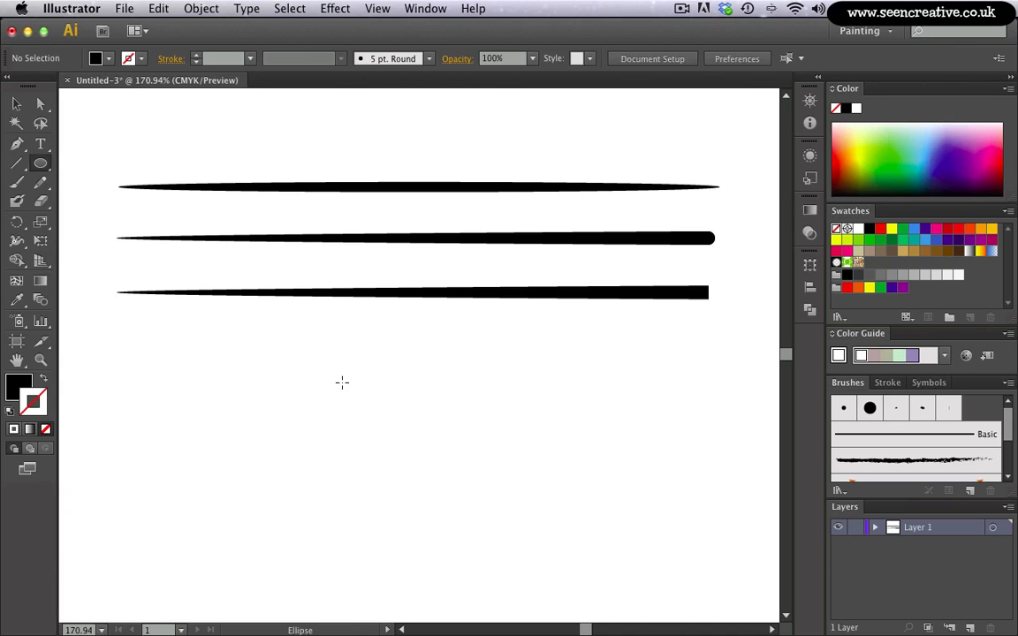
drag(332, 374, 483, 527)
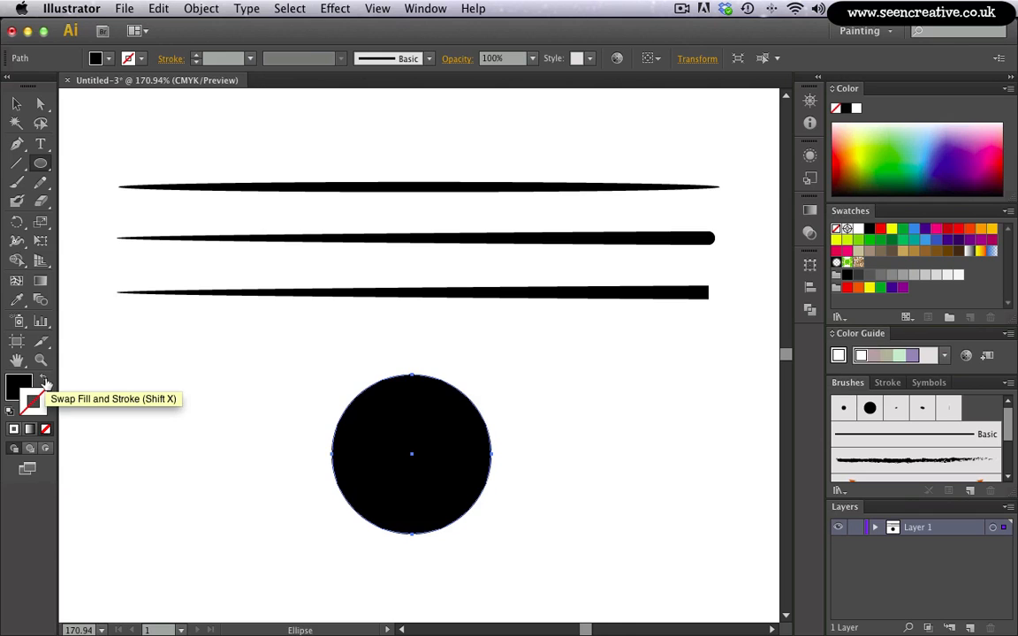
Swap the large circle's fill and stroke, set its stroke weight to 8 pt, and deselect it.
click(44, 381)
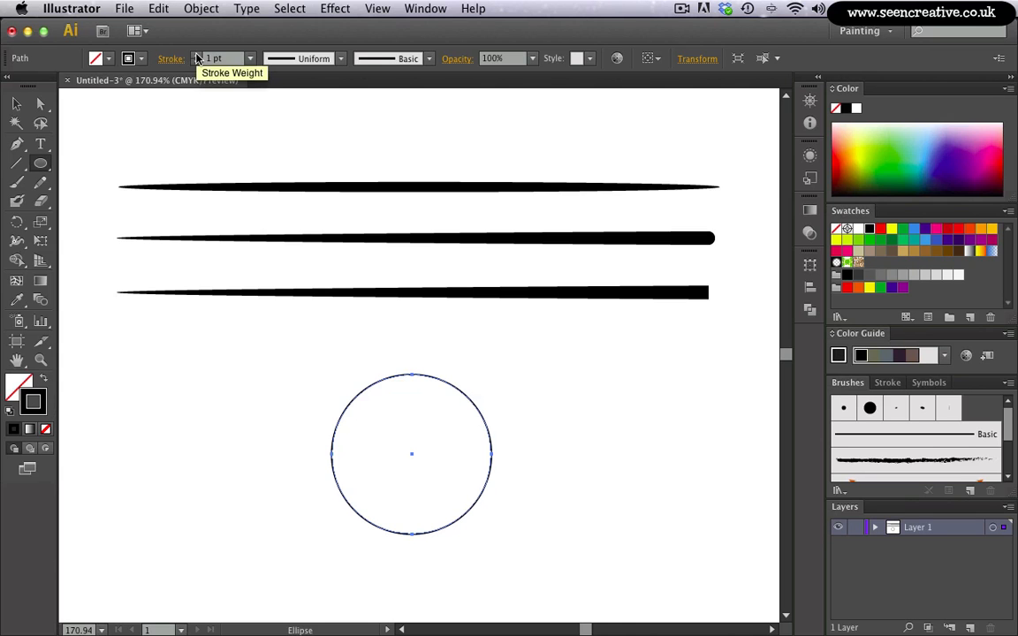
click(198, 55)
click(198, 56)
click(198, 56)
click(197, 56)
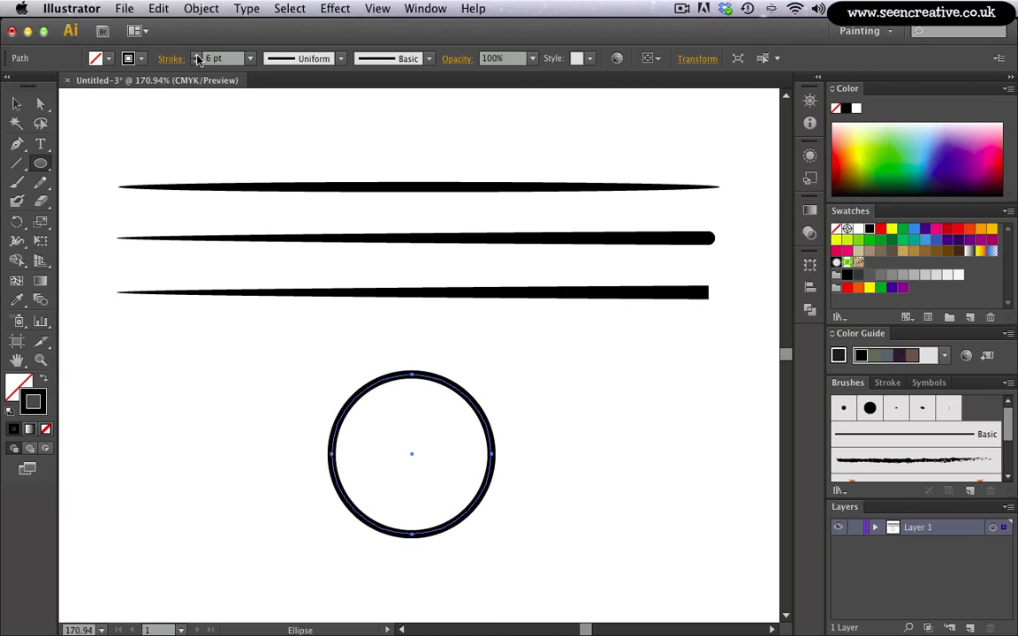
click(198, 56)
click(198, 56)
key(v)
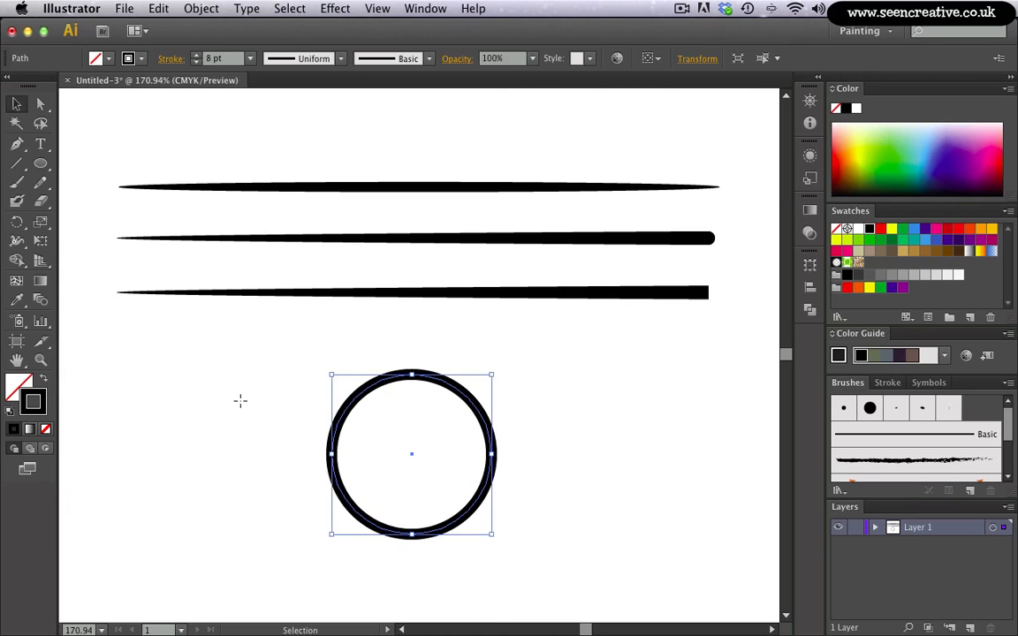
click(243, 376)
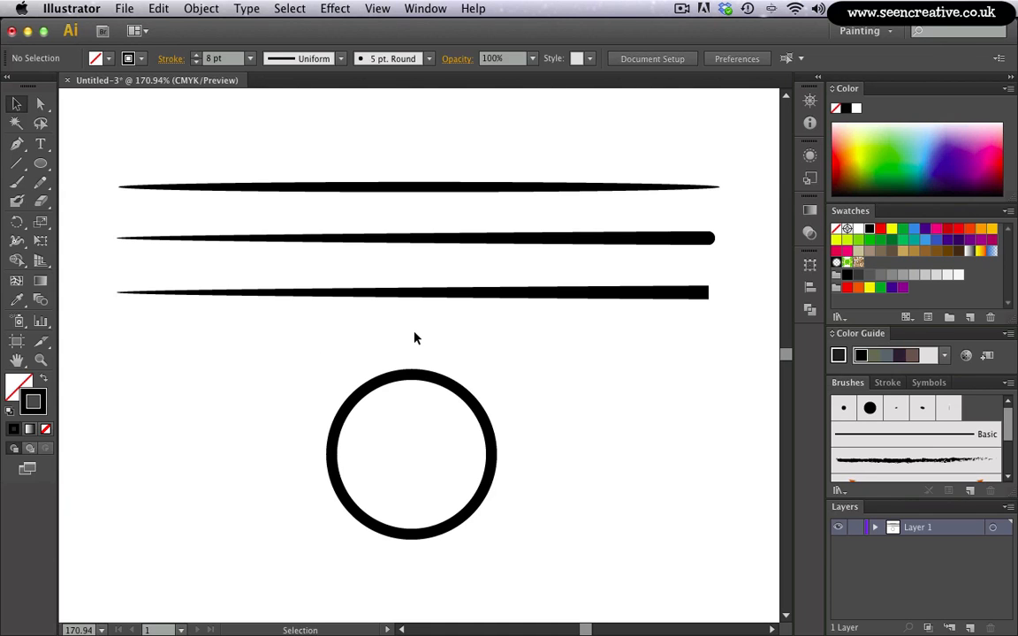
Delete the ring outline below the three tapered shapes.
click(332, 415)
key(Delete)
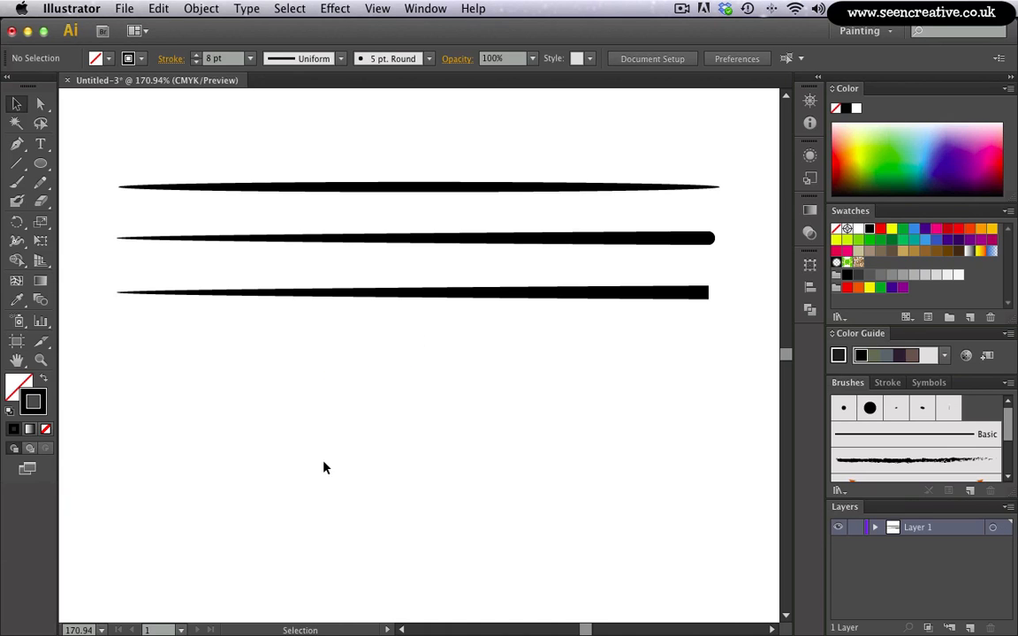
Draw a long, thin rectangle with black fill and no stroke below the three tapered shapes, then deselect it.
click(45, 380)
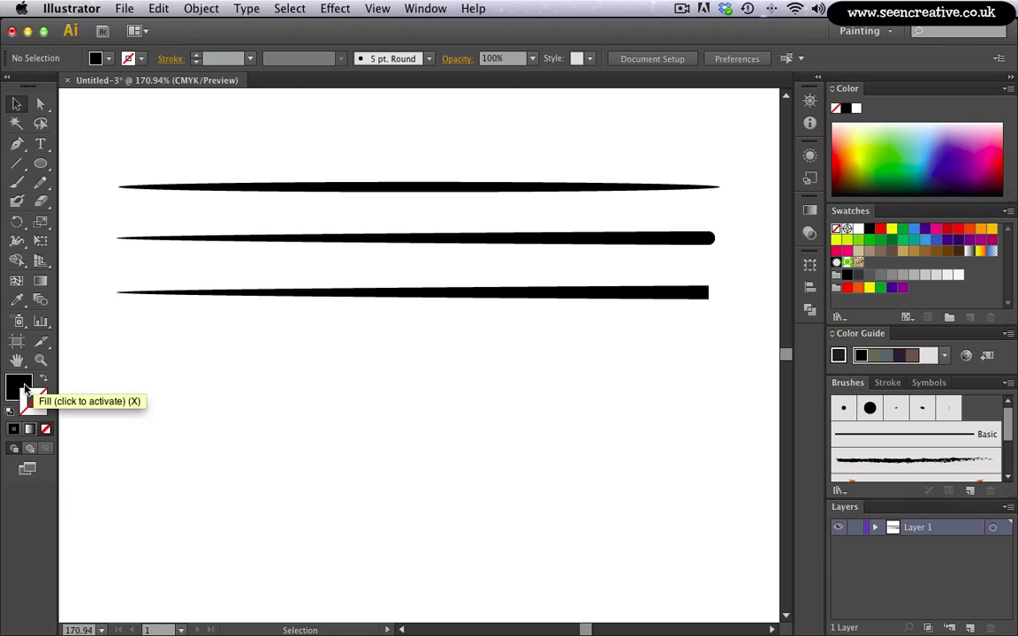
drag(40, 163, 81, 164)
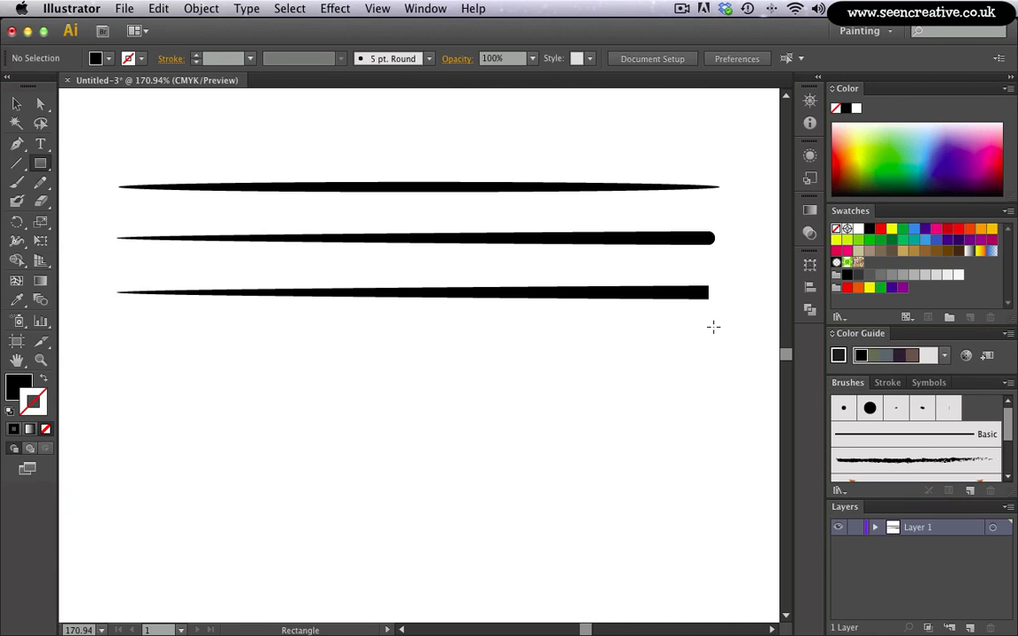
drag(717, 334, 122, 346)
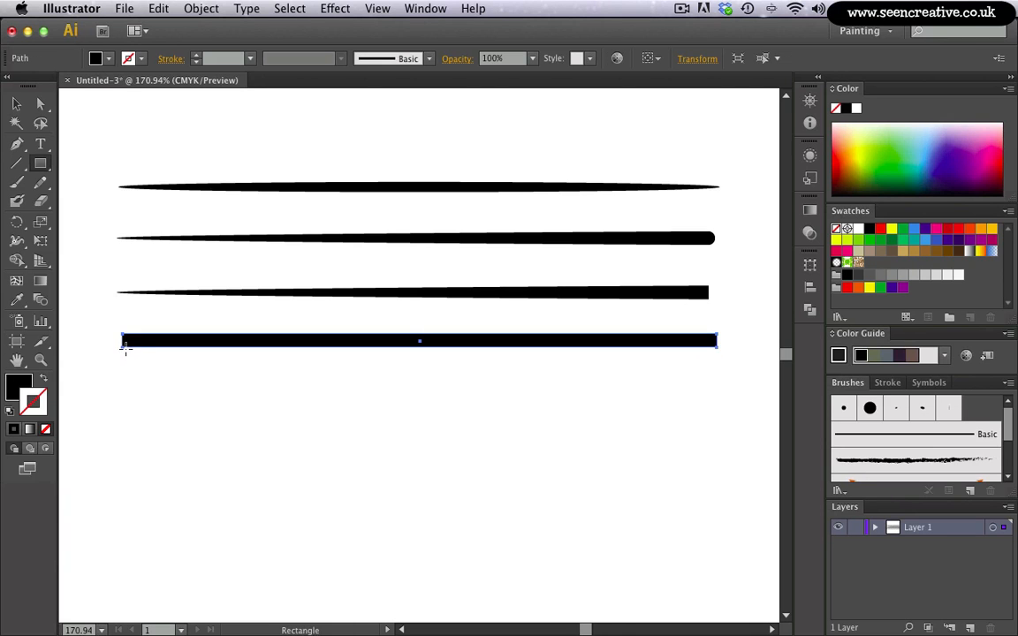
click(16, 104)
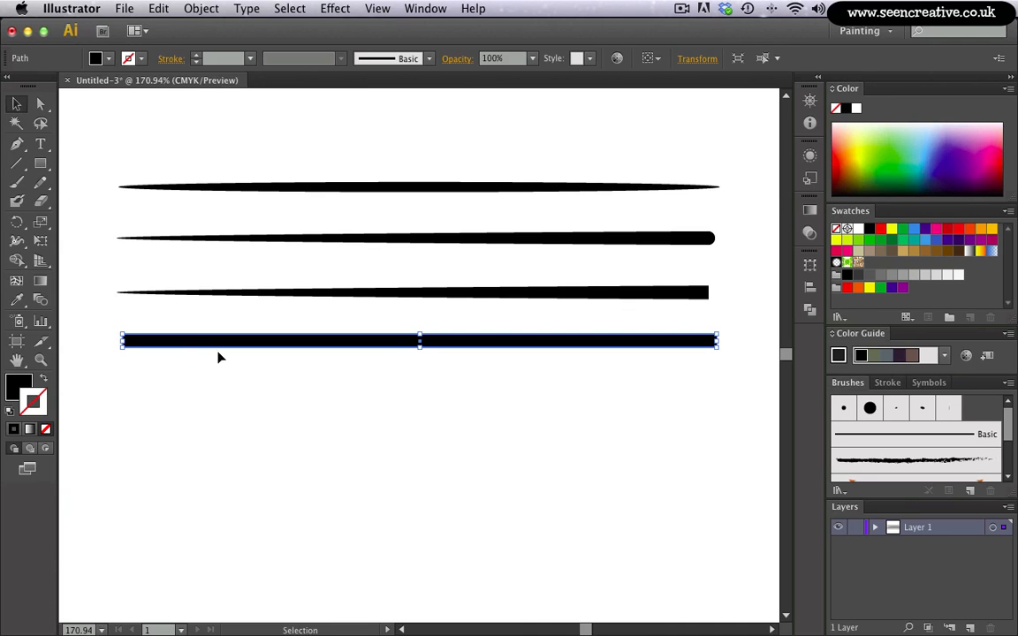
click(234, 390)
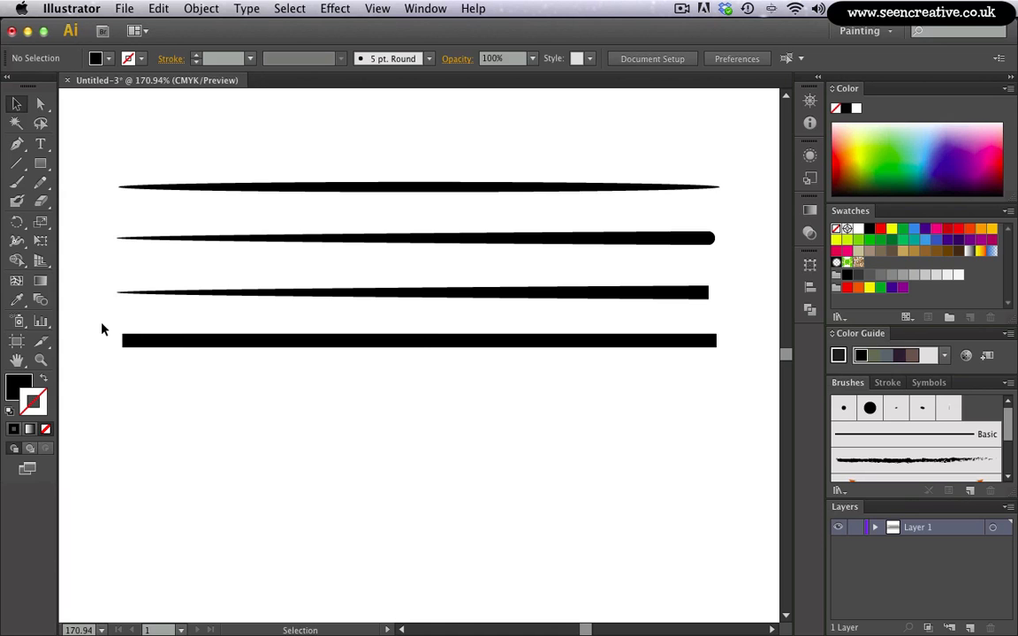
Add an anchor point at the middle of both the upper and lower edges of the long rectangle.
drag(104, 332, 609, 371)
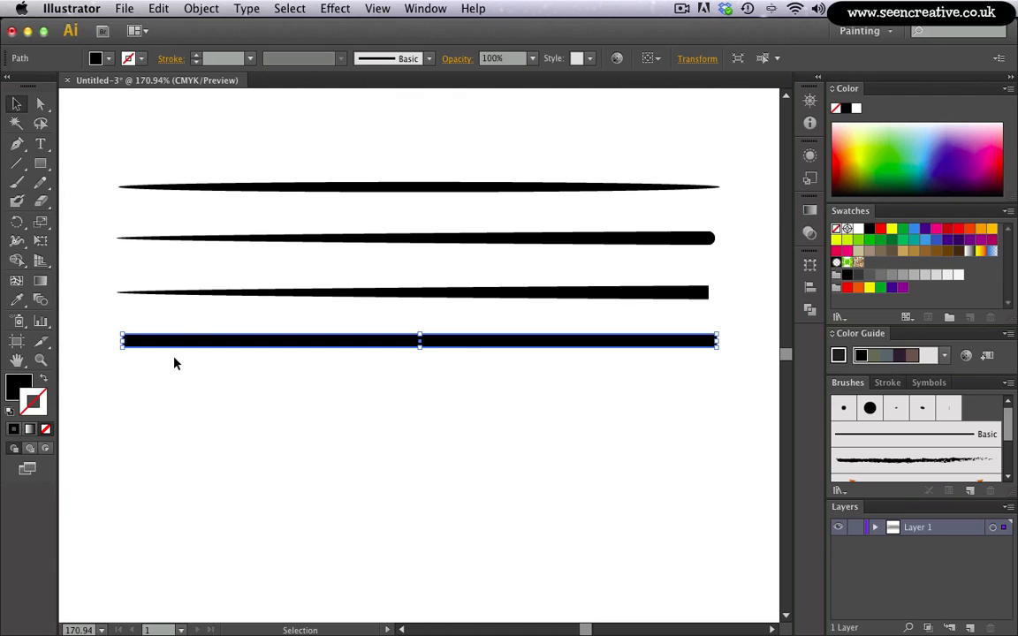
click(16, 147)
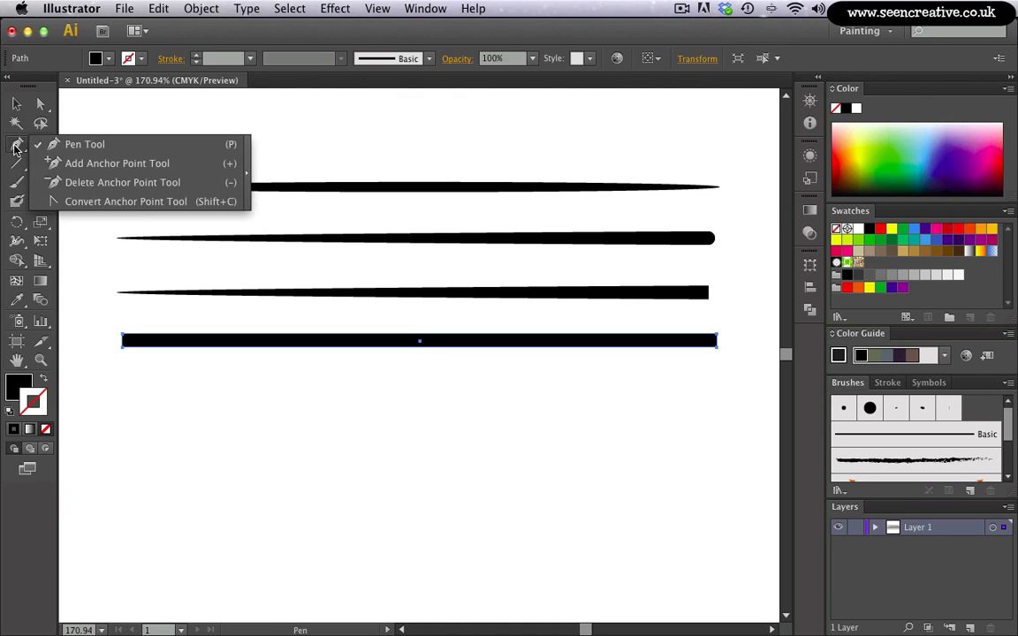
click(57, 165)
key(super+equal)
key(super+equal)
key(super+equal)
key(super+equal)
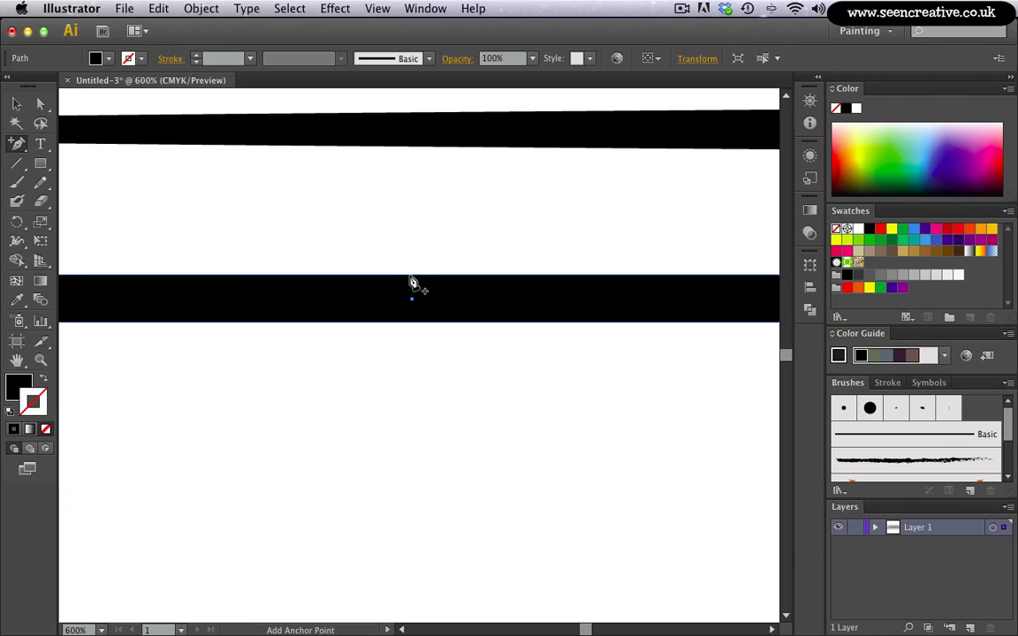
click(410, 278)
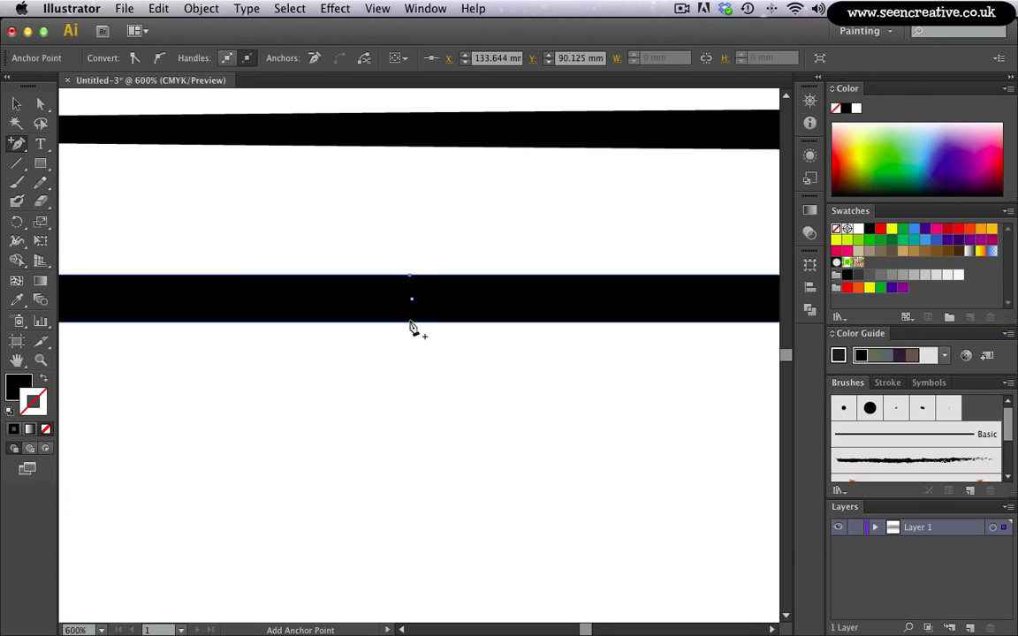
click(411, 323)
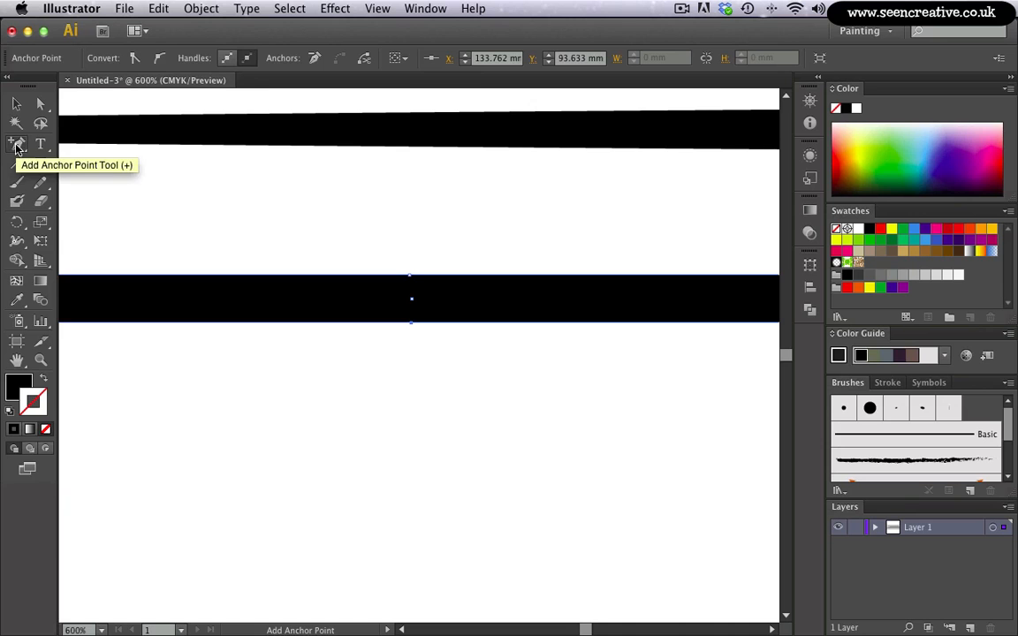
Convert the rectangle's lower middle anchor to a smooth point with long horizontal handles and move it up about 0.7 mm.
drag(19, 149, 59, 199)
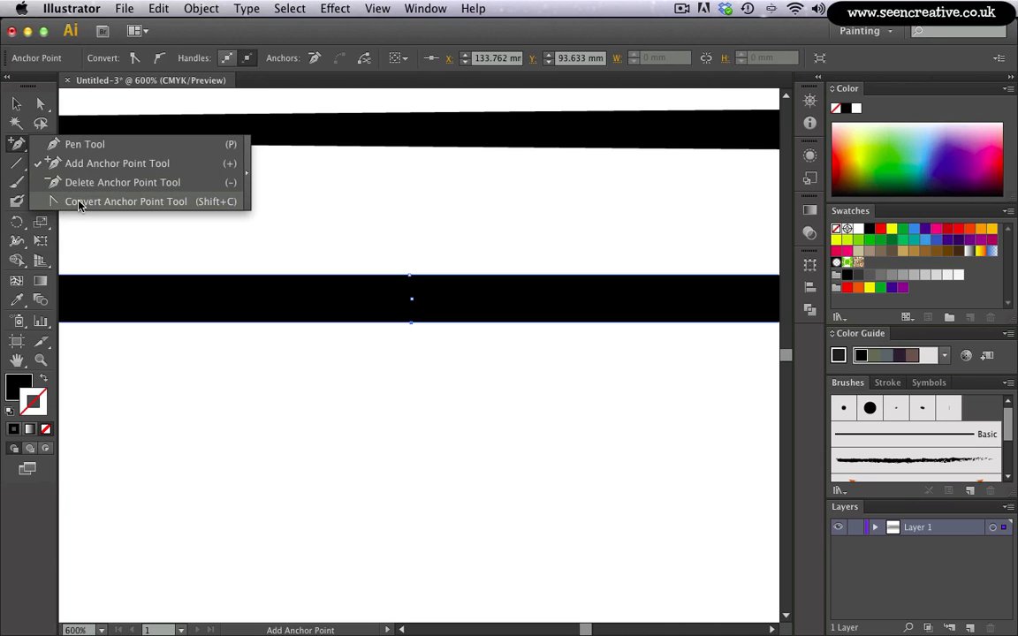
drag(86, 205, 87, 205)
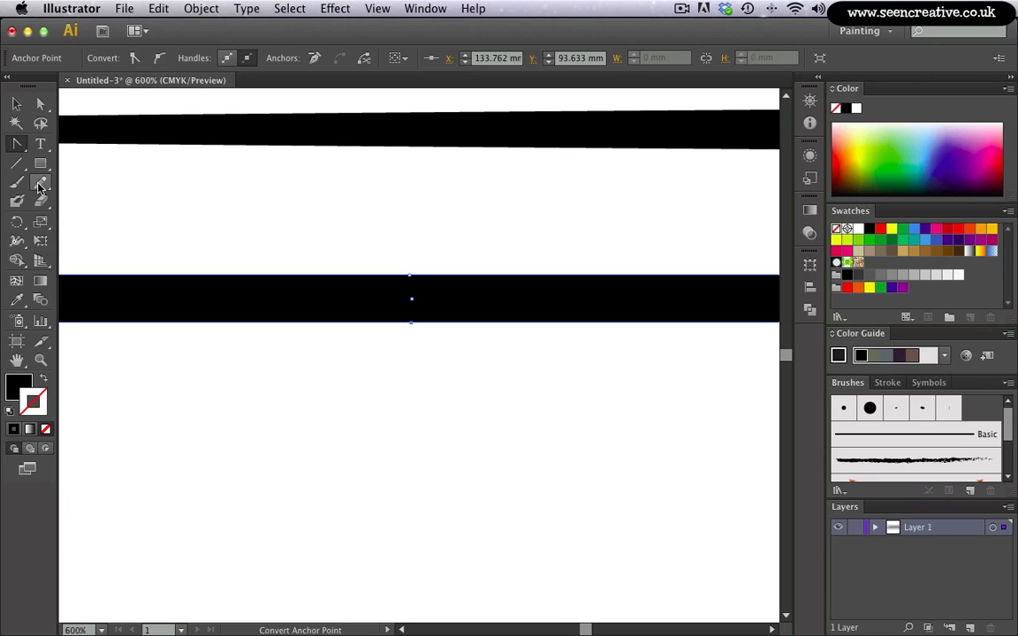
drag(411, 326, 734, 331)
key(Up)
key(Up)
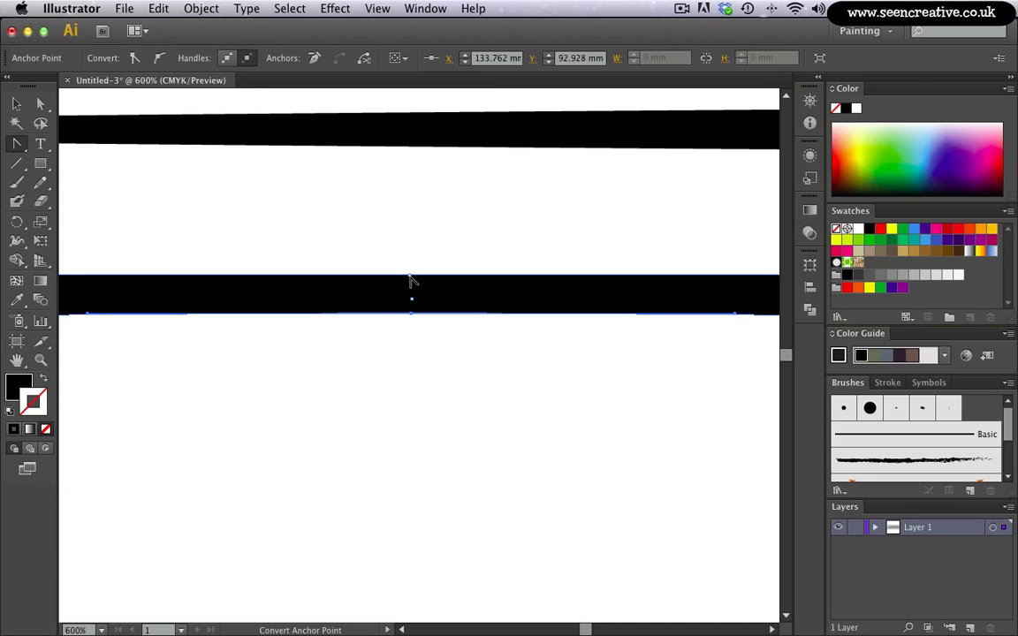
Convert the rectangle's upper middle anchor to a smooth point with long horizontal handles, move it down about 0.7 mm, and deselect the shape.
drag(409, 277, 102, 273)
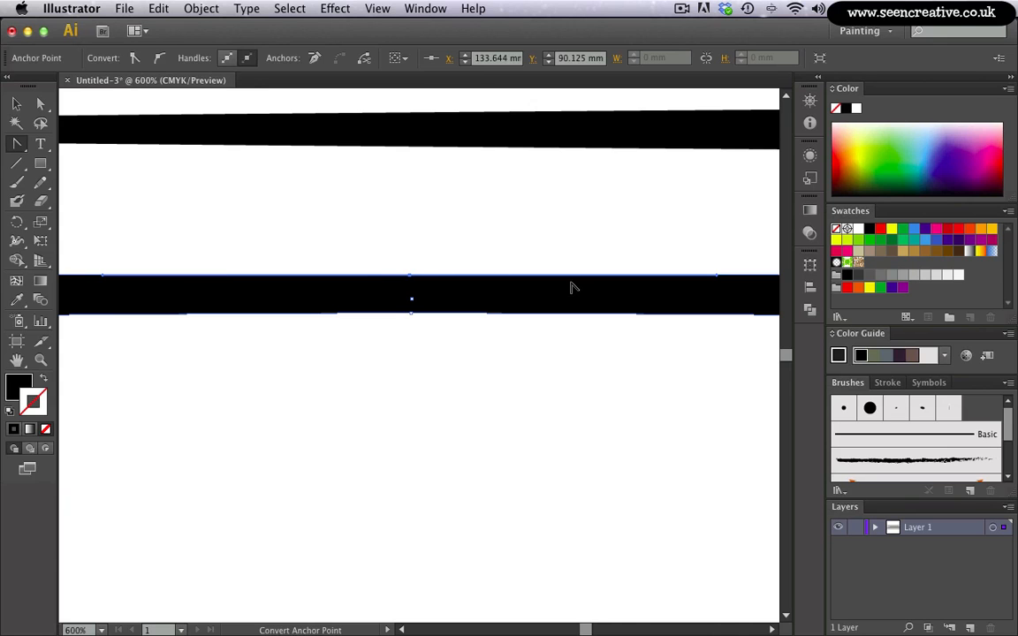
click(411, 282)
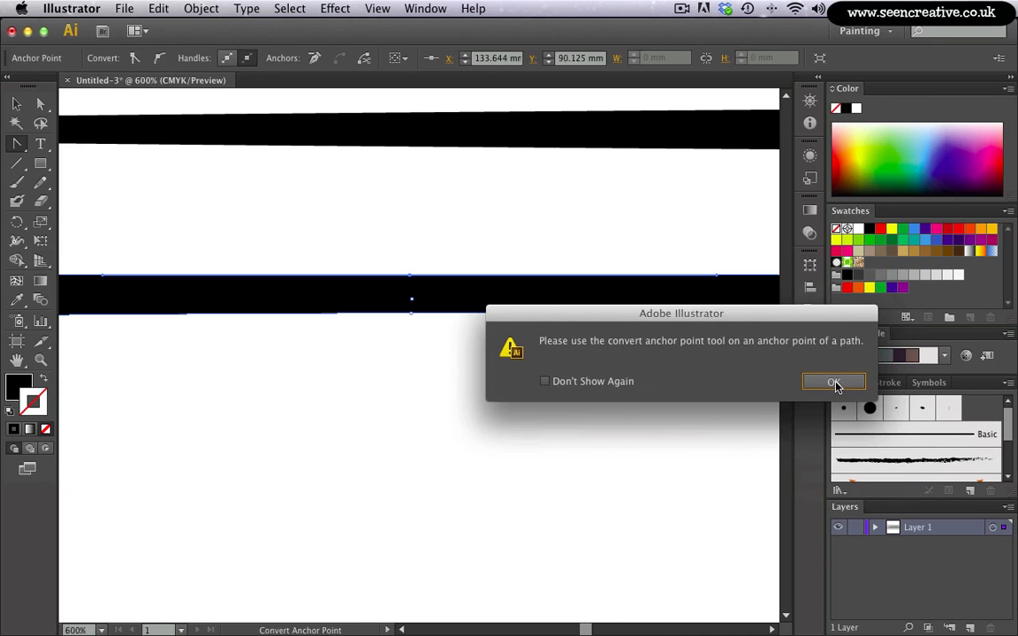
click(833, 382)
click(39, 103)
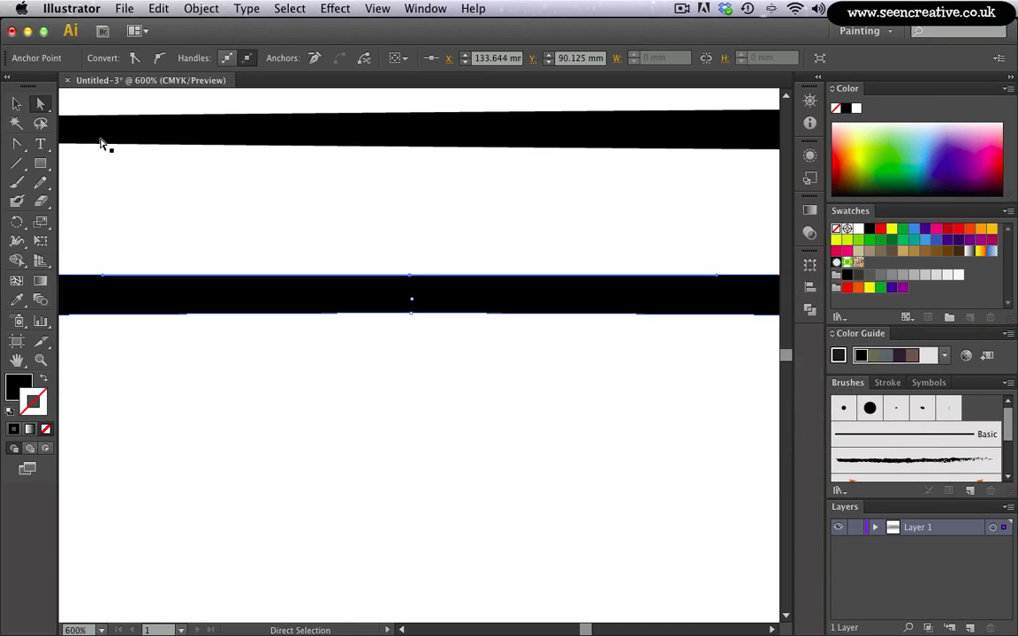
key(Down)
key(Down)
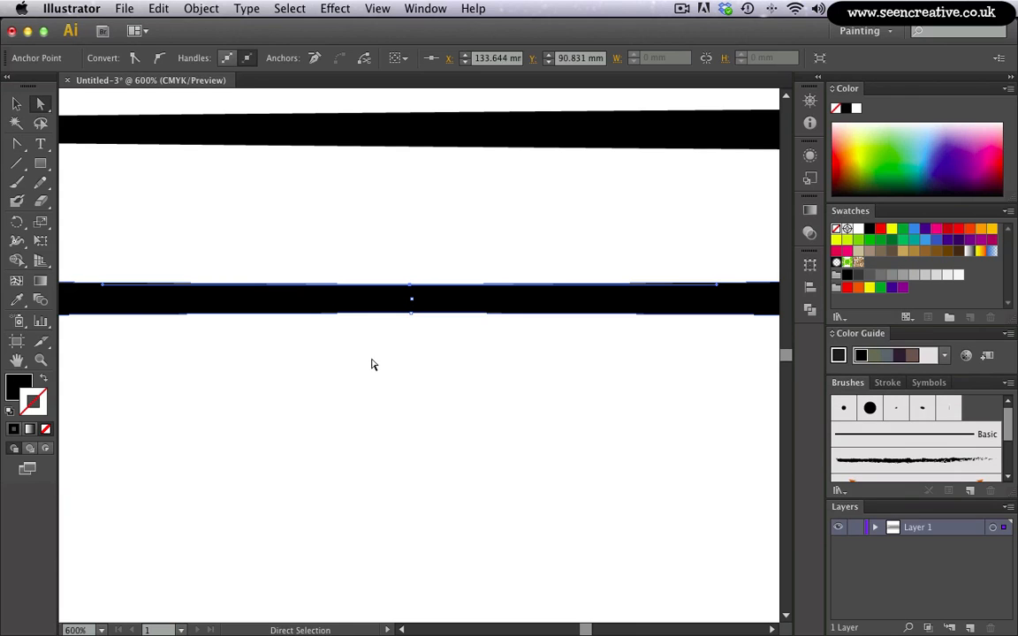
key(super+minus)
key(super+minus)
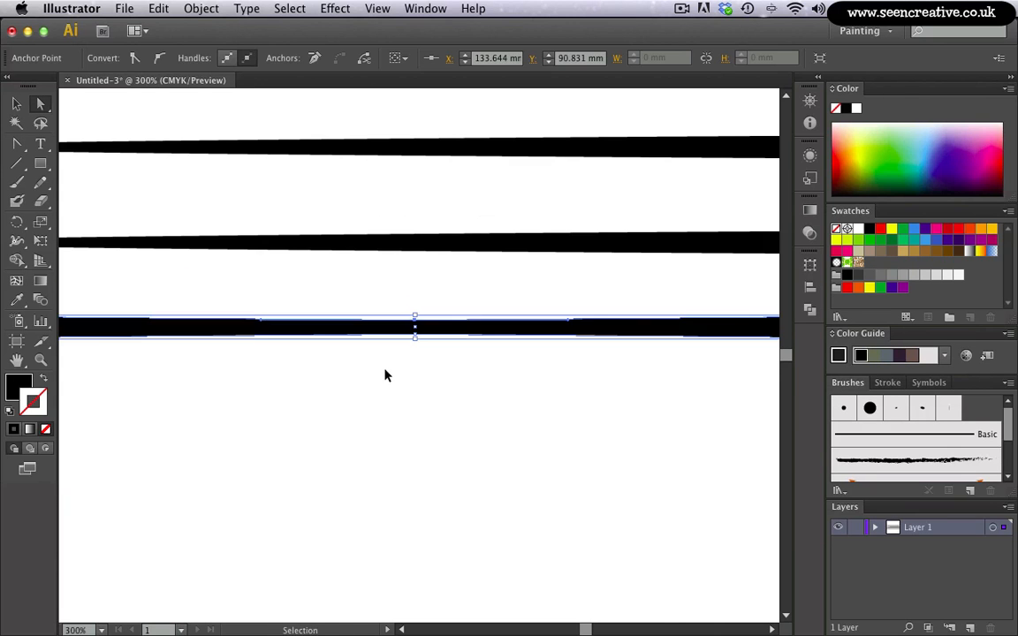
key(v)
click(291, 450)
key(a)
key(super+minus)
key(super+minus)
key(super+equal)
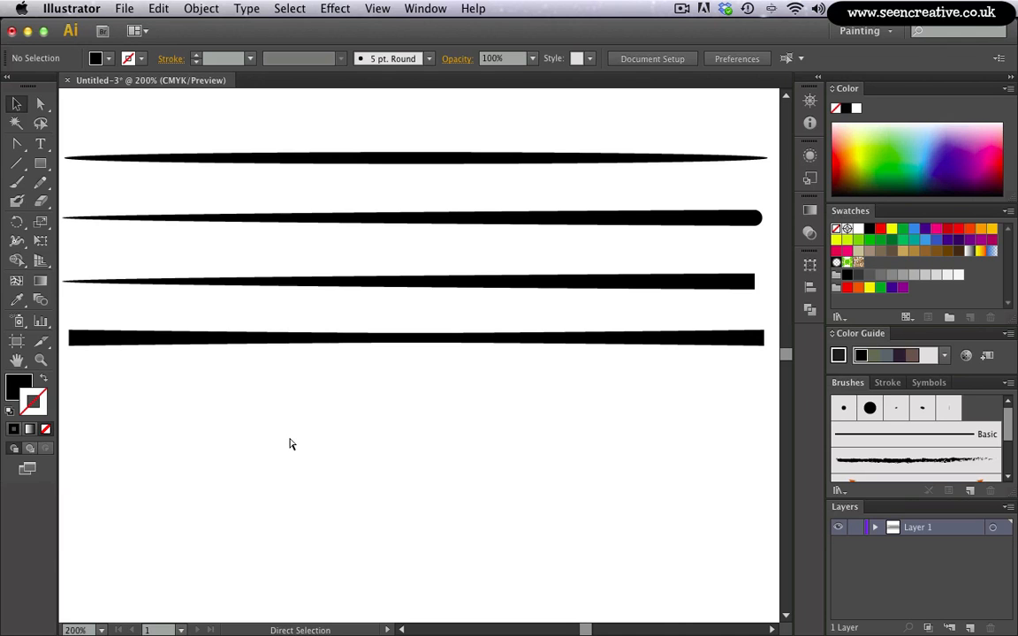
Create an Art Brush from the uppermost shape tapered at both ends, with the Colorization method set to Tints.
key(v)
click(18, 105)
drag(232, 462, 239, 466)
key(super+minus)
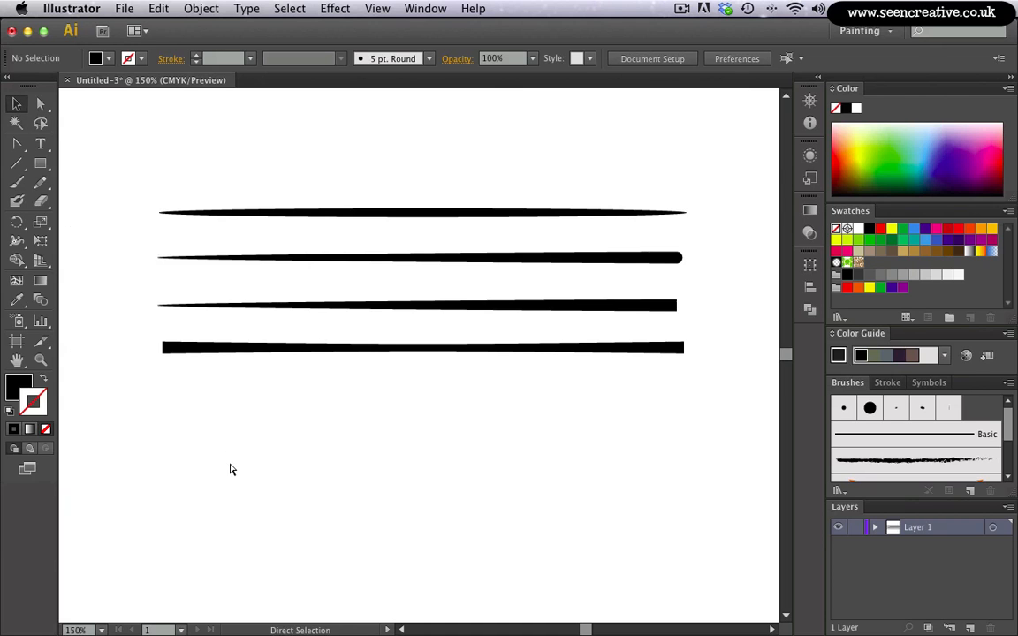
drag(173, 416, 170, 410)
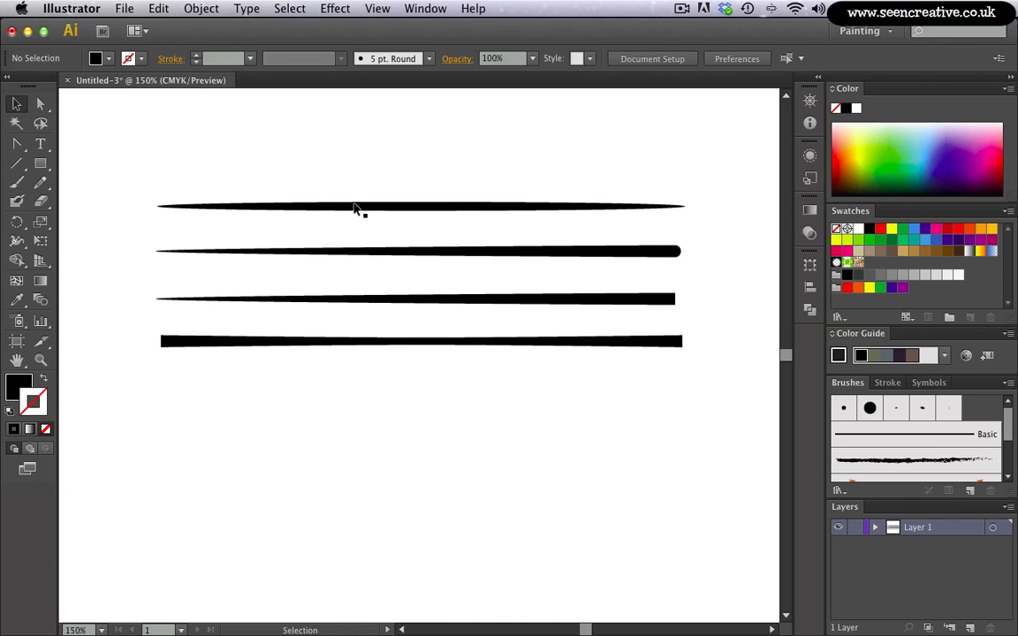
click(425, 208)
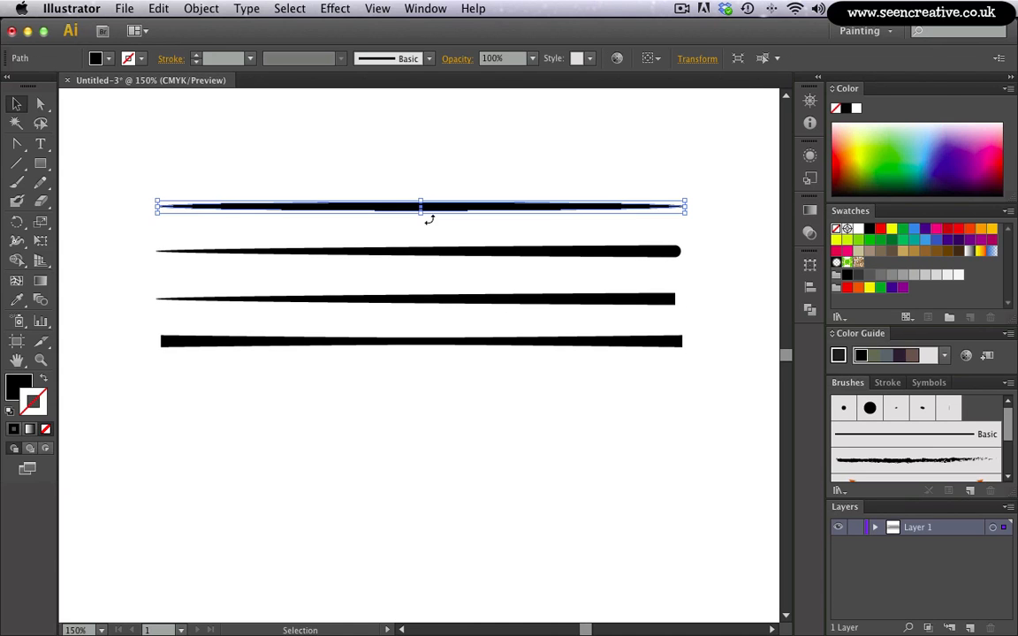
mouse_move(428, 209)
mouse_down()
mouse_move(769, 318)
mouse_move(882, 430)
mouse_move(880, 450)
mouse_up()
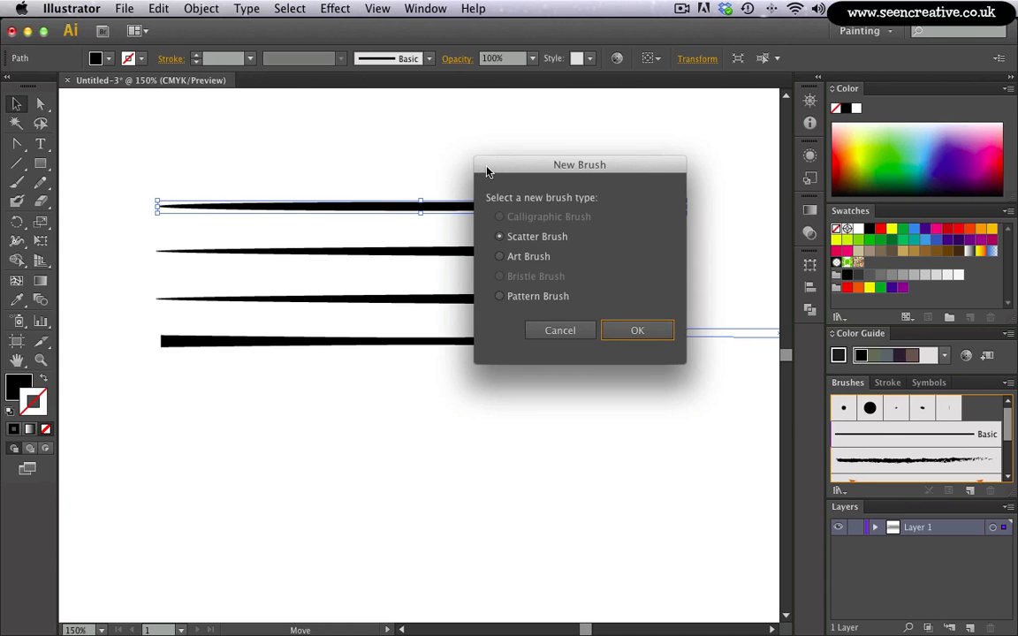
mouse_move(485, 167)
mouse_down()
mouse_move(425, 302)
mouse_move(401, 249)
mouse_up()
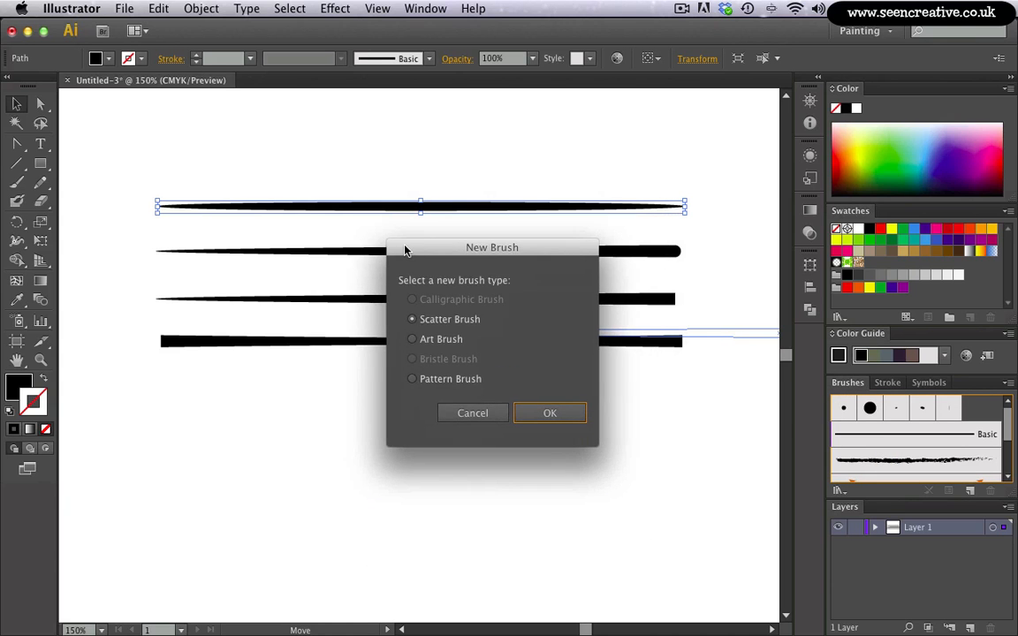
click(411, 341)
click(528, 413)
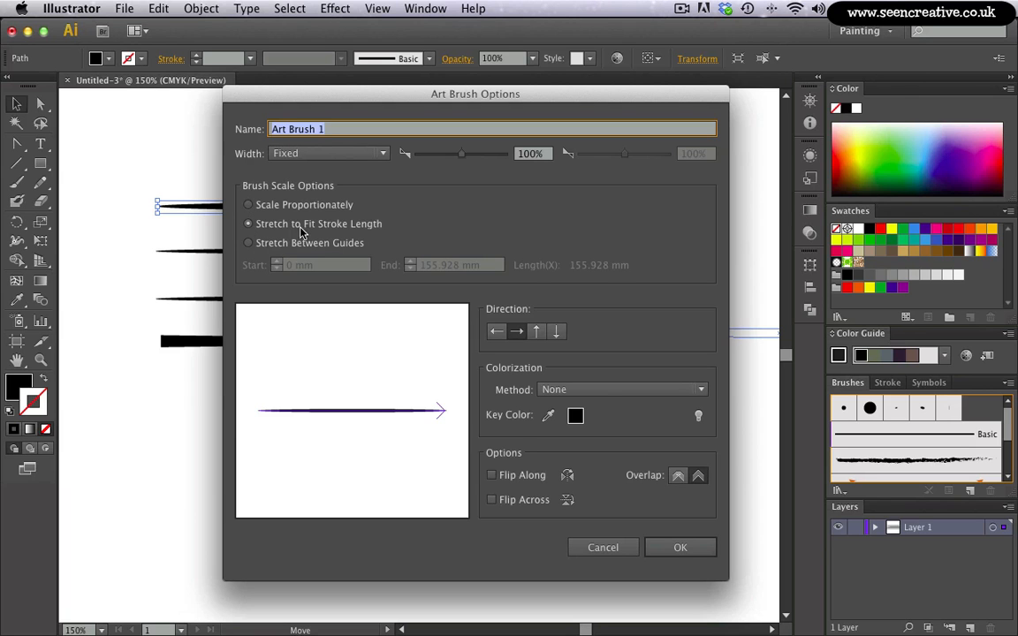
click(563, 394)
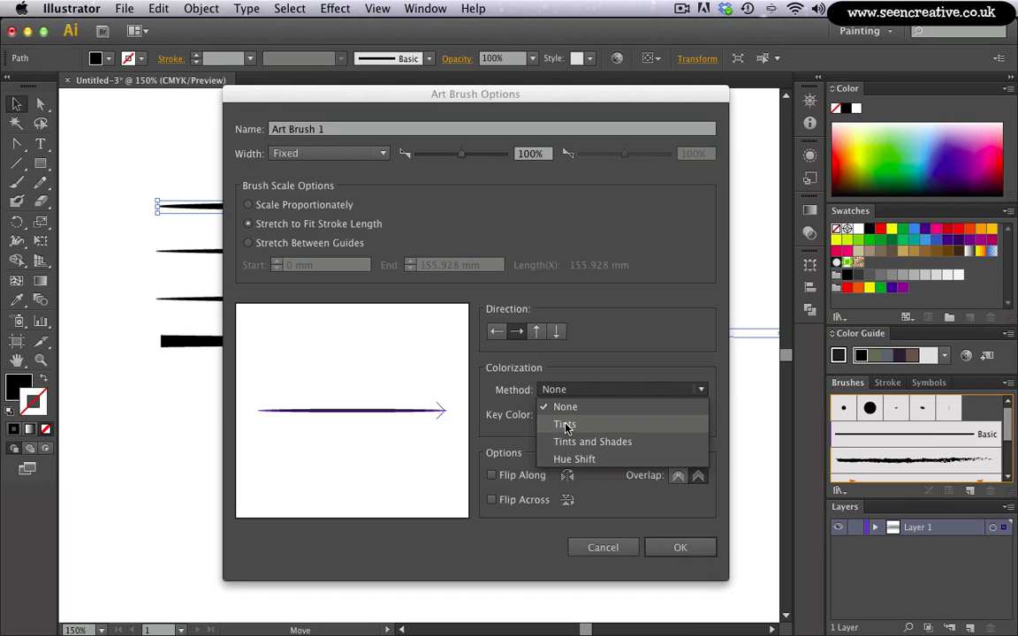
click(567, 426)
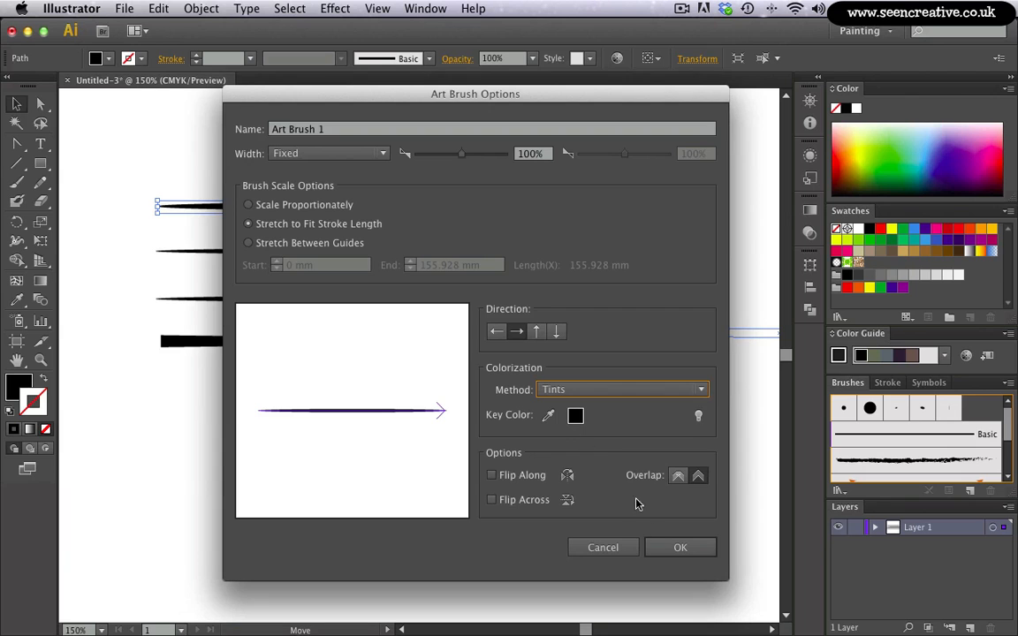
click(661, 547)
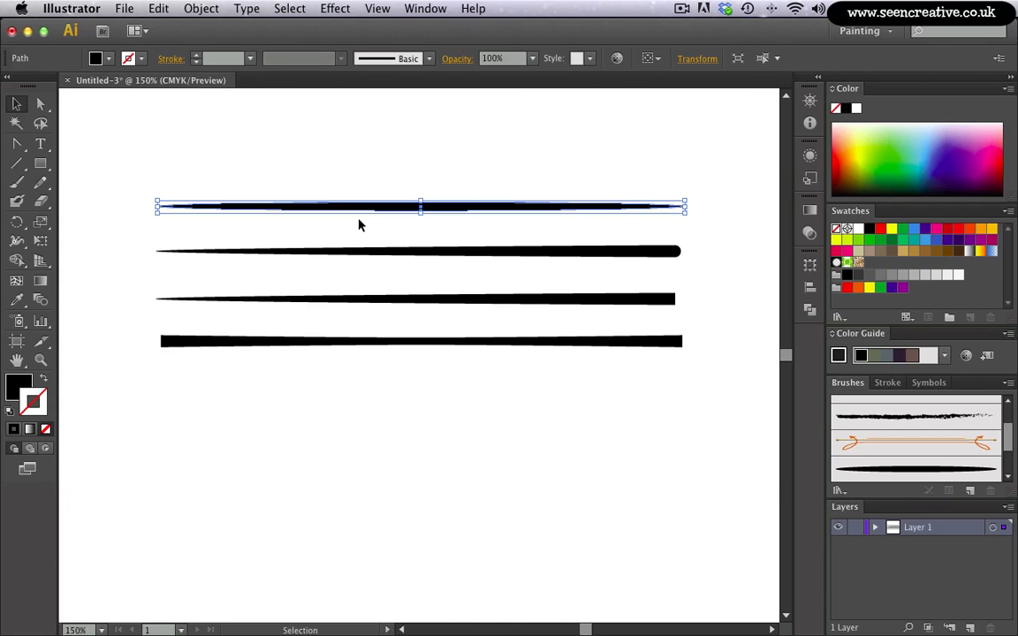
Delete the uppermost tapered shape and paint three wavy strokes in its place with the new art brush.
key(Delete)
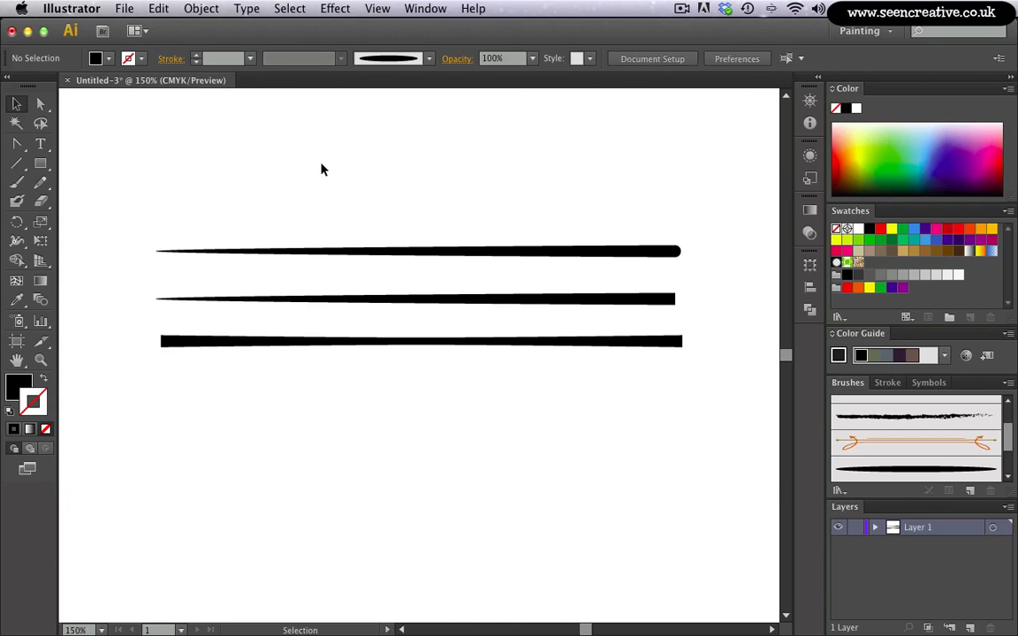
click(16, 183)
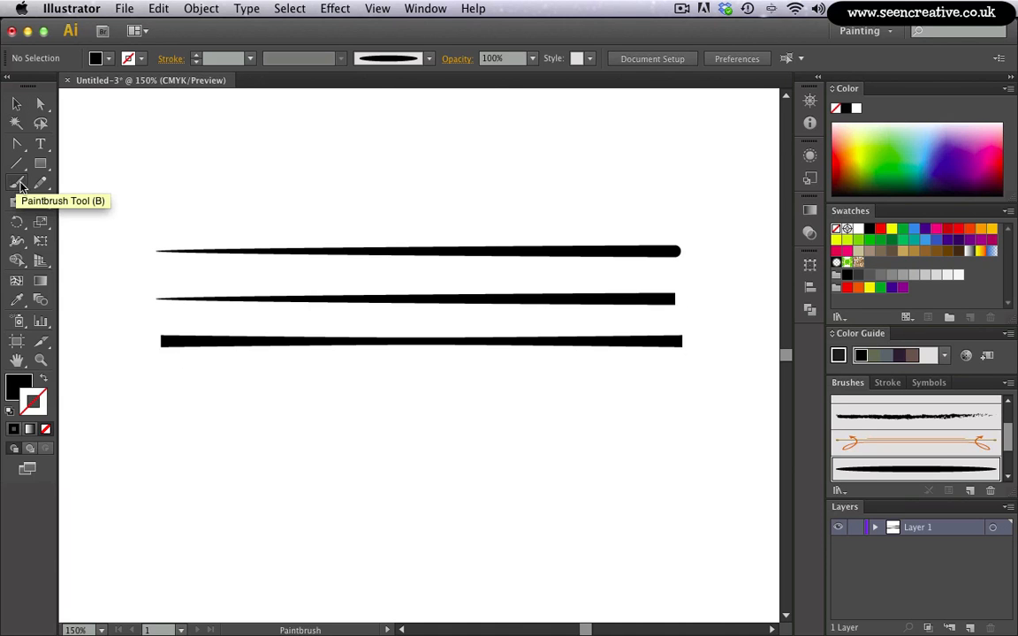
click(887, 469)
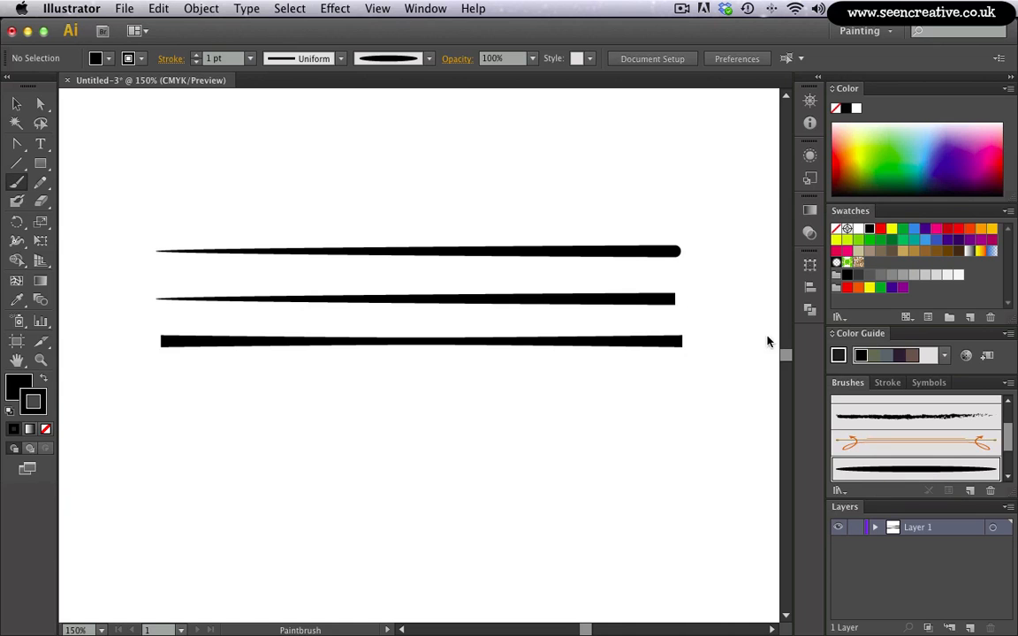
mouse_move(671, 166)
mouse_down()
mouse_move(415, 184)
mouse_move(181, 145)
mouse_move(109, 135)
mouse_up()
mouse_move(187, 174)
mouse_down()
mouse_move(229, 182)
mouse_move(365, 140)
mouse_move(474, 142)
mouse_move(616, 126)
mouse_up()
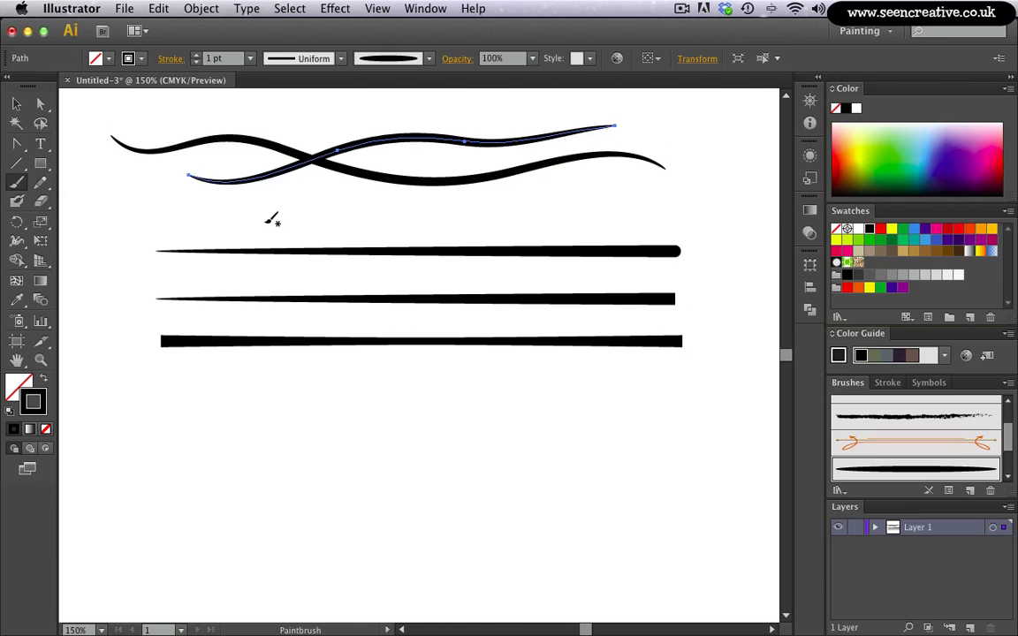
mouse_move(283, 187)
mouse_down()
mouse_move(426, 205)
mouse_move(695, 202)
mouse_up()
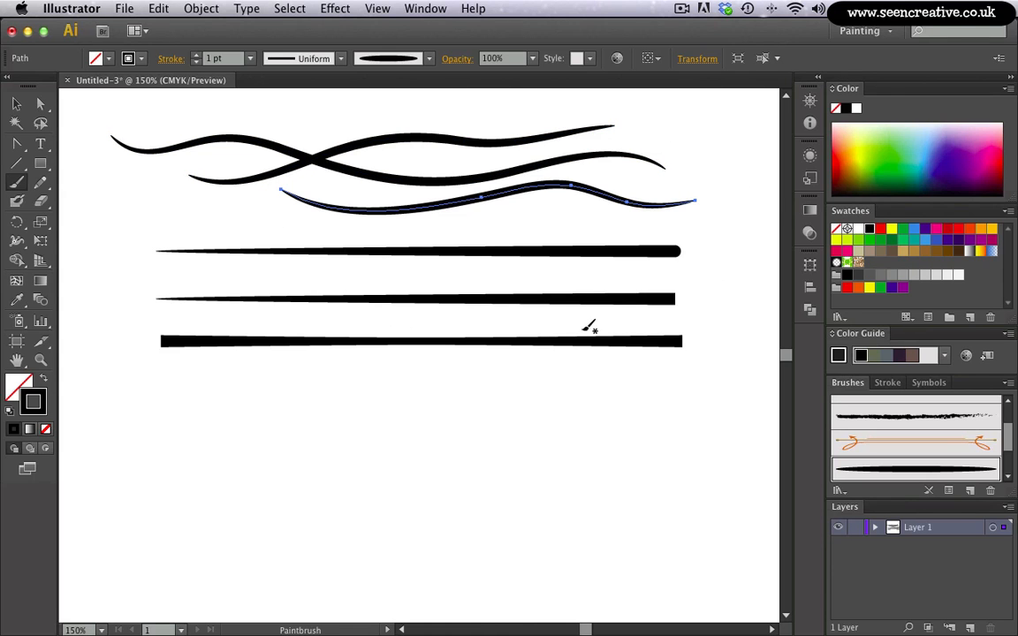
key(v)
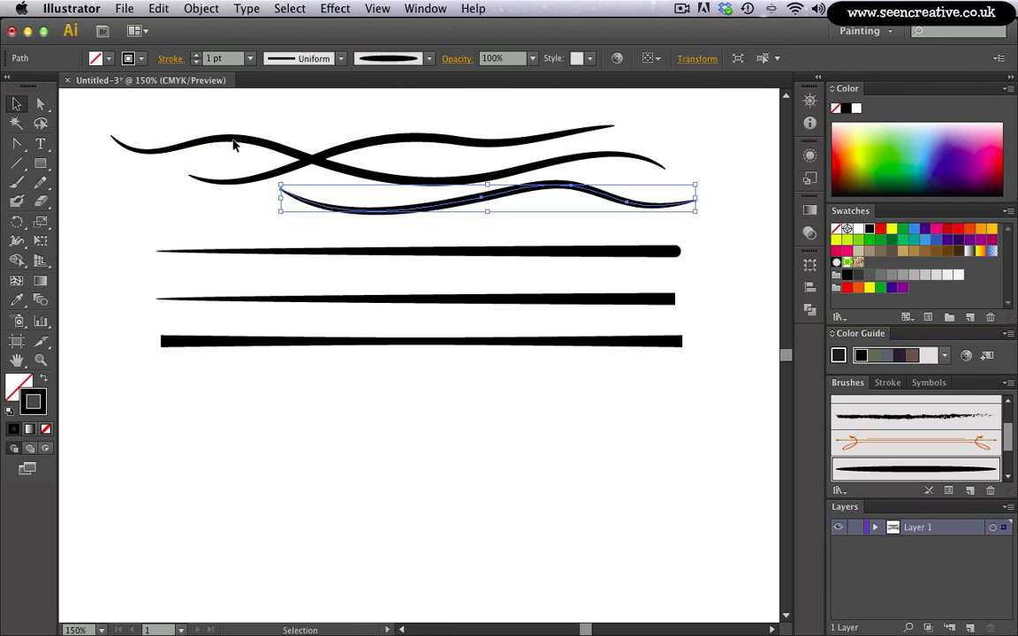
Try a 2 pt weight on the lowest wavy stroke, return it to 1 pt, and set it to 0.5 pt.
click(196, 56)
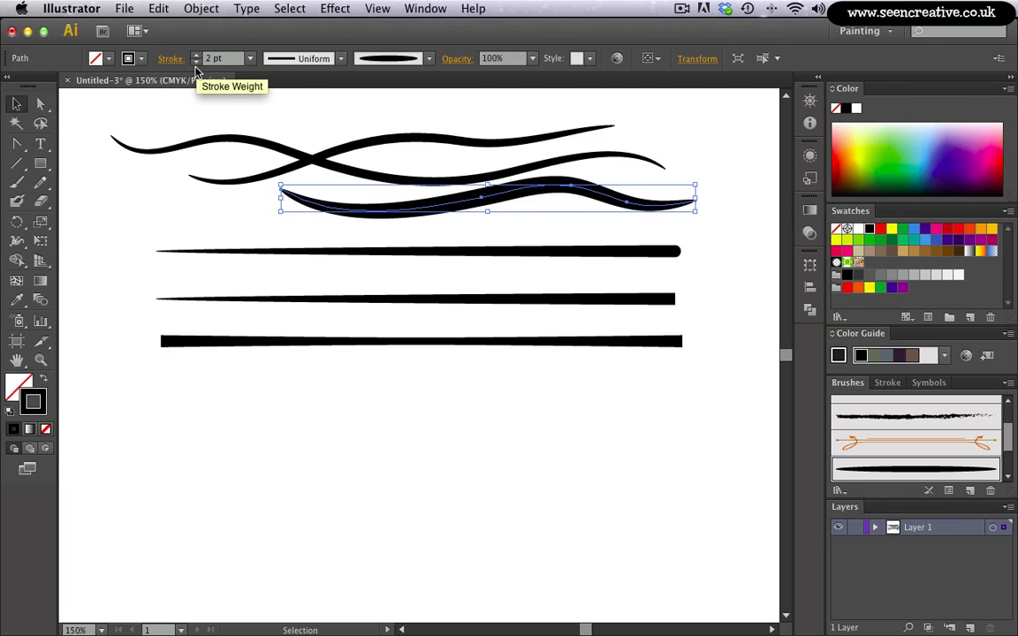
click(196, 62)
click(250, 58)
click(261, 96)
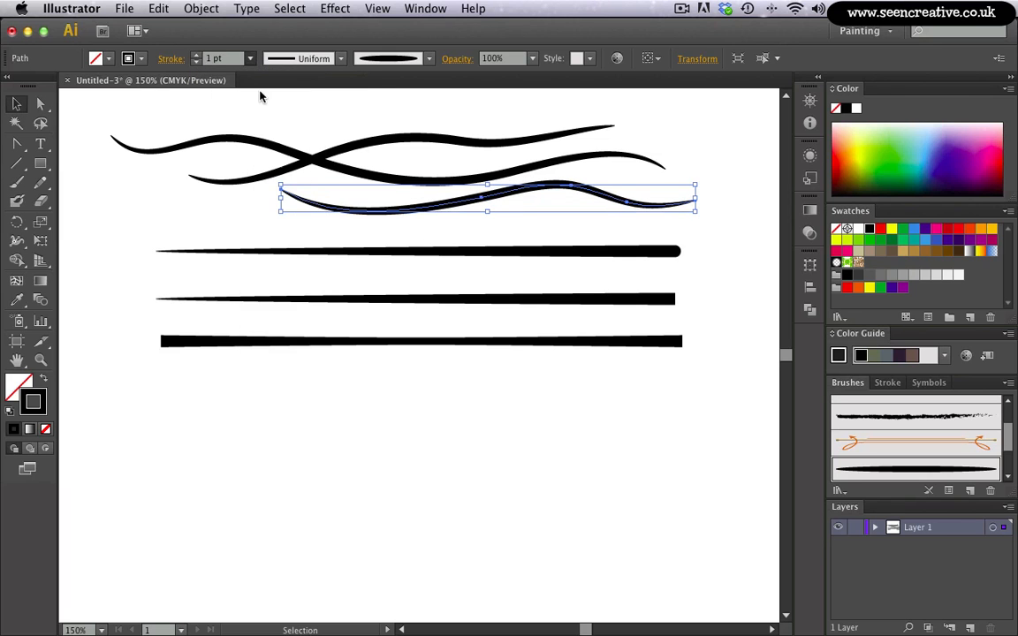
click(281, 221)
click(311, 207)
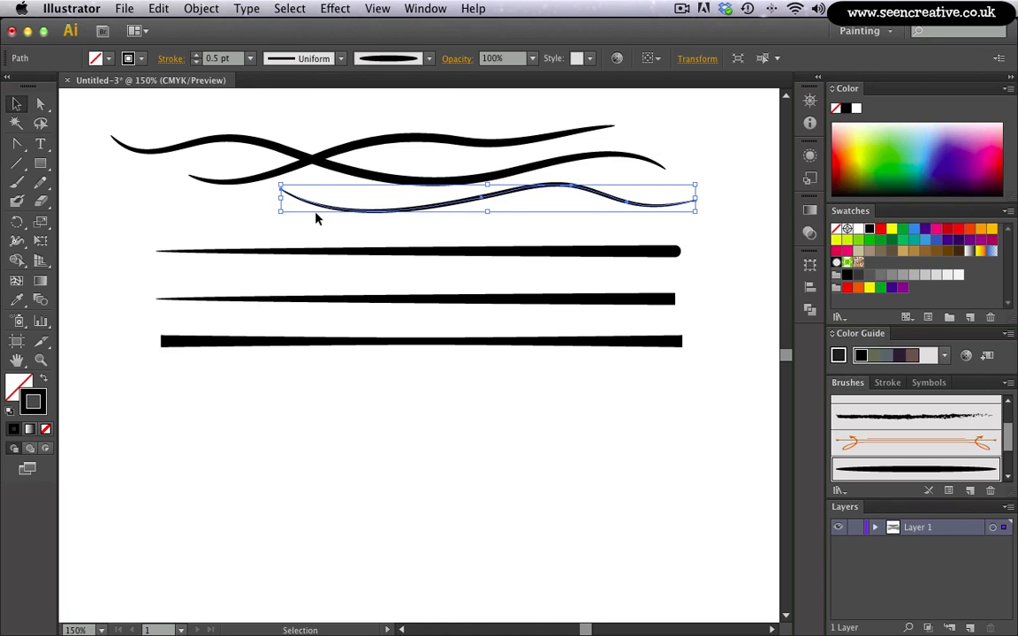
Reshape the lowest wavy stroke at its middle anchor to deepen its left dip, and delete all three wavy strokes.
click(41, 104)
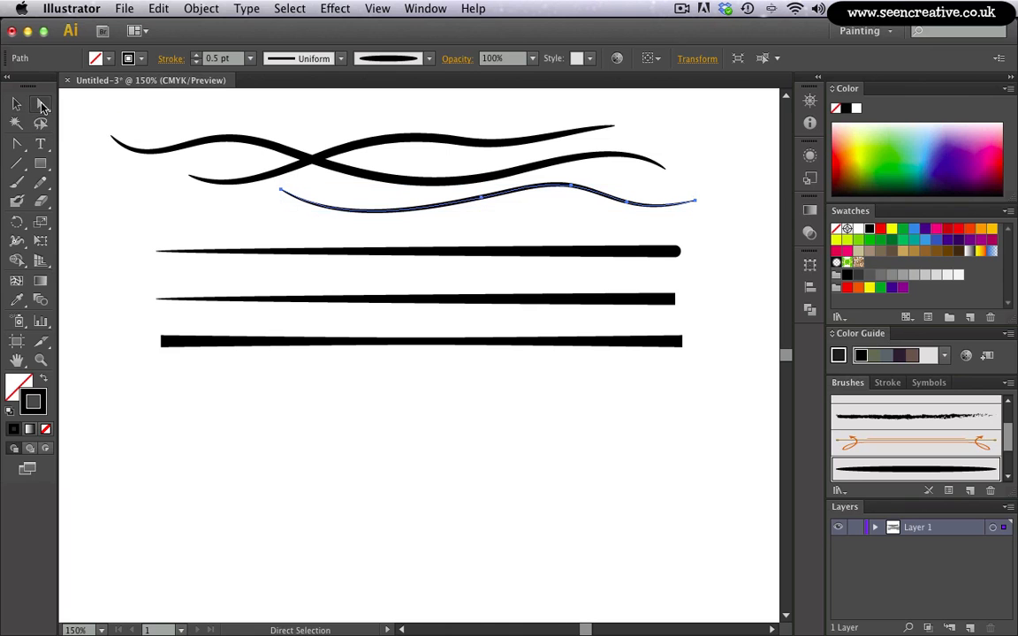
click(484, 203)
mouse_move(485, 202)
mouse_down()
mouse_move(463, 232)
mouse_move(473, 211)
mouse_move(470, 222)
mouse_move(407, 231)
mouse_up()
key(v)
click(231, 206)
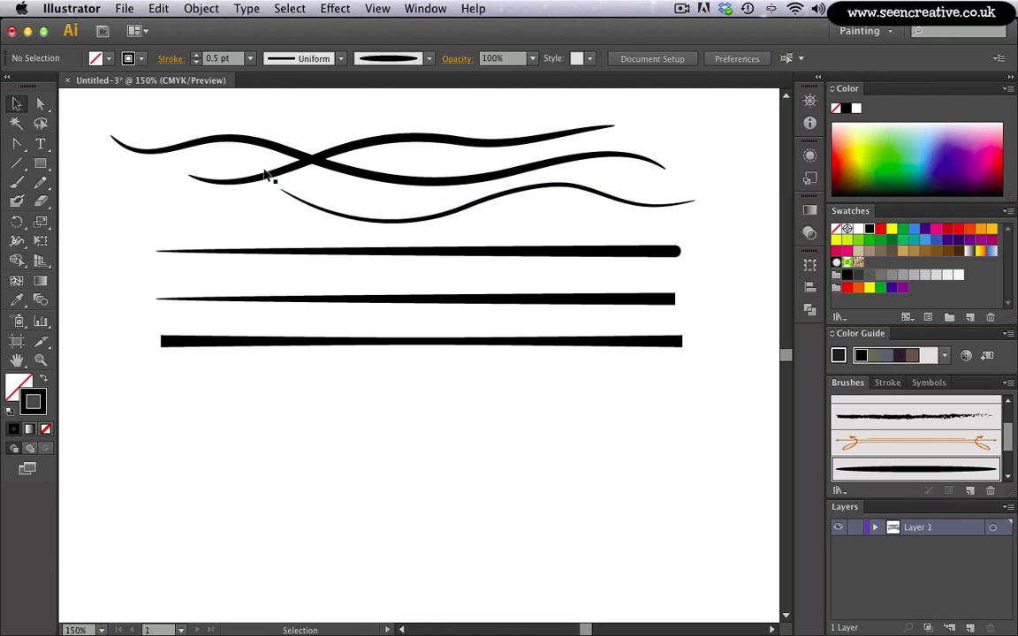
drag(289, 150, 336, 213)
key(Delete)
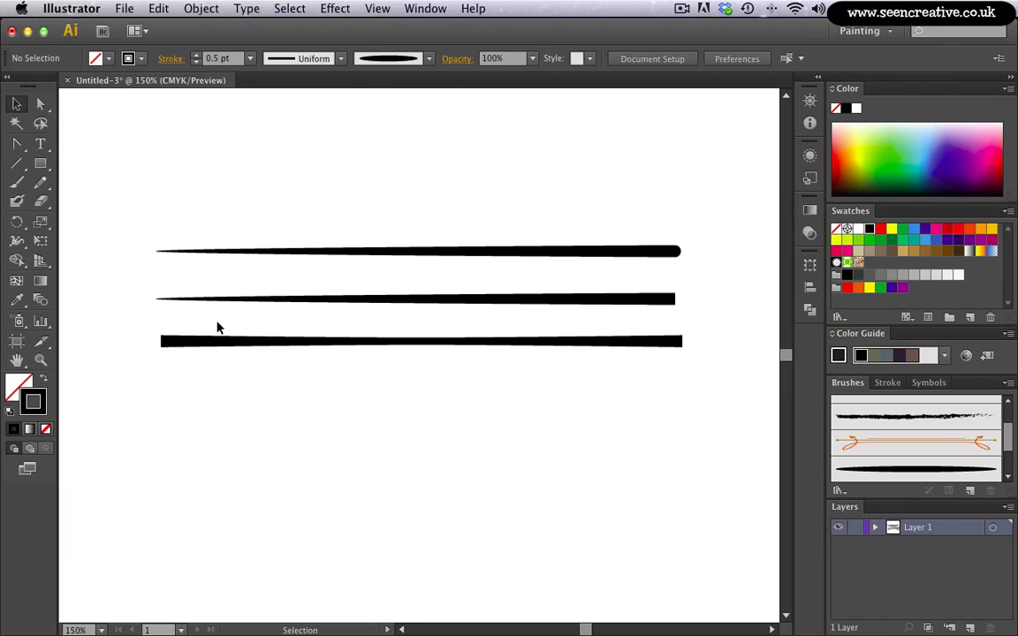
Create an Art Brush from the tapered shape with one rounded end, with a leftward direction and the Tints colorization method.
drag(254, 227, 281, 255)
mouse_move(589, 255)
mouse_down()
mouse_move(697, 295)
mouse_move(863, 436)
mouse_move(870, 470)
mouse_move(866, 457)
mouse_up()
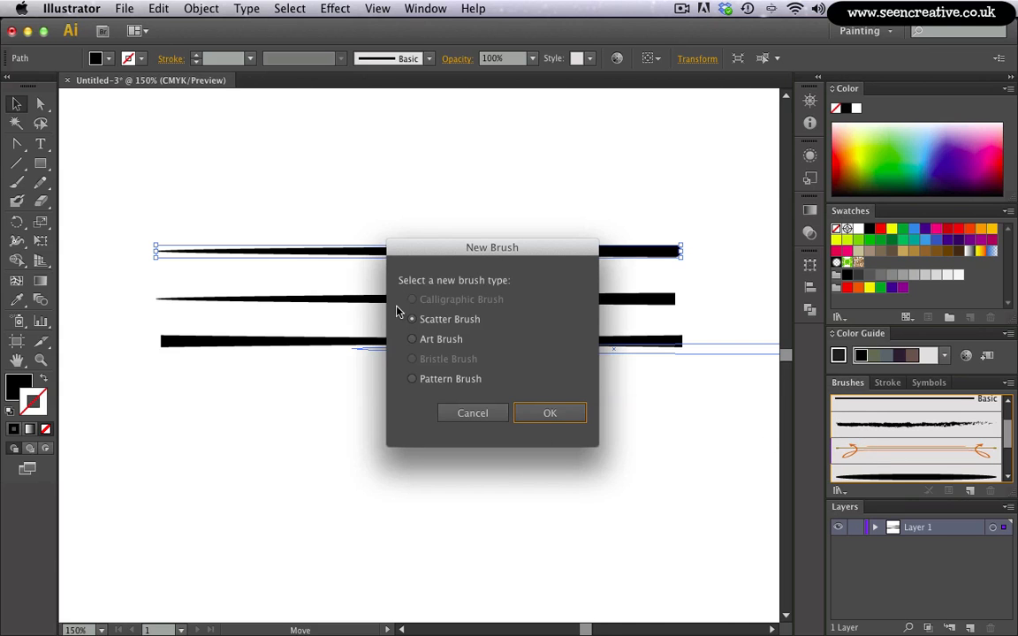
click(413, 339)
click(533, 412)
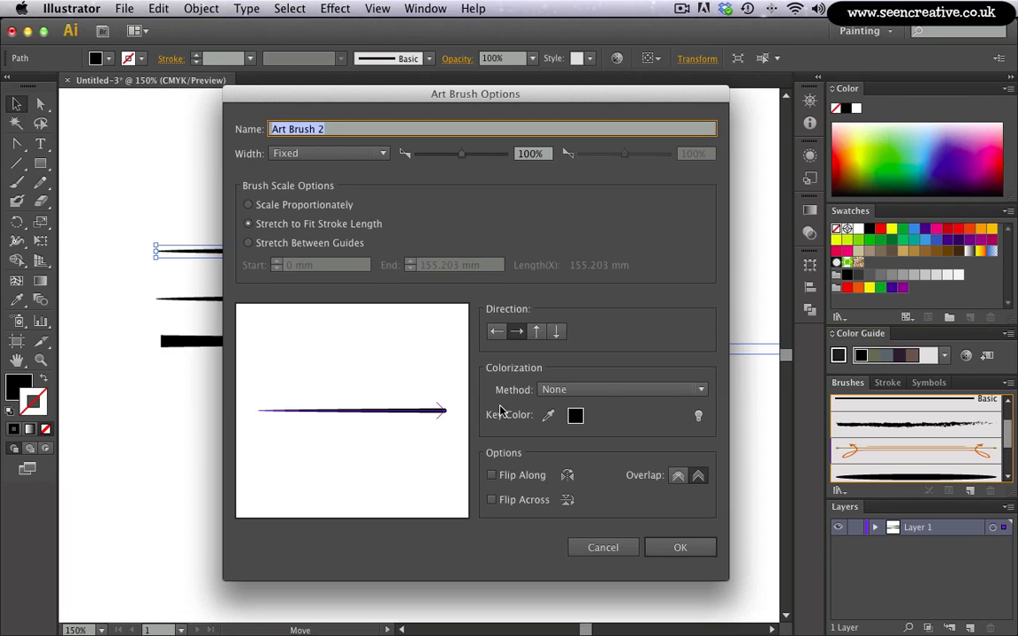
click(496, 332)
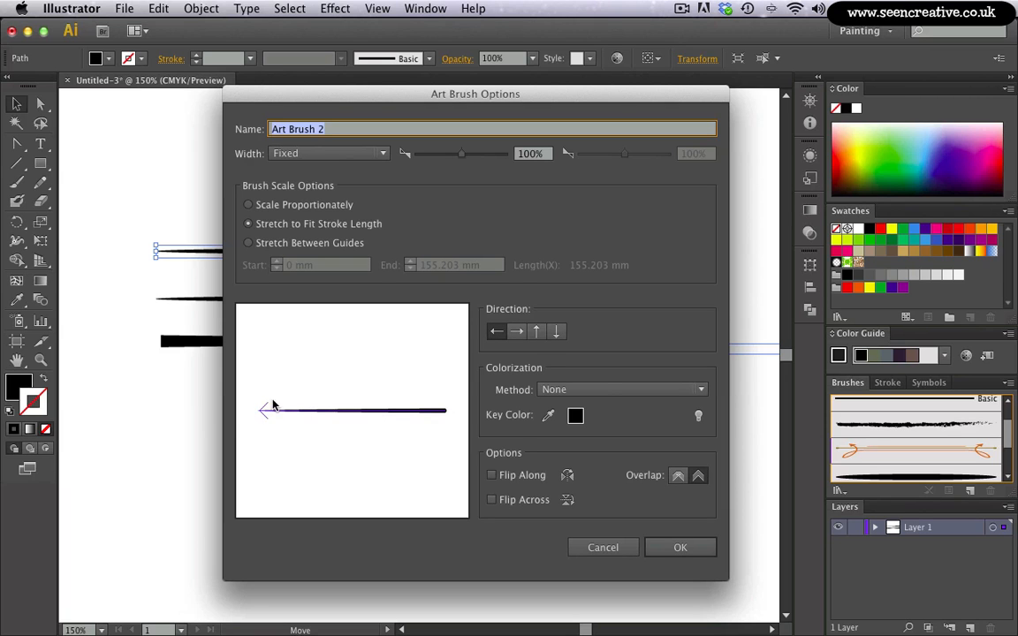
click(555, 391)
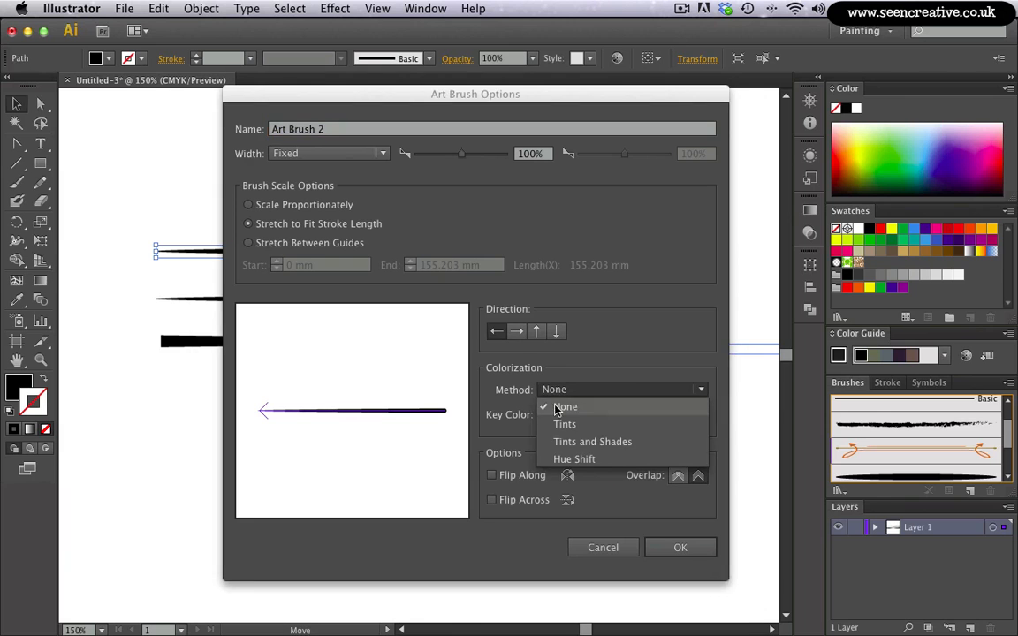
click(555, 419)
click(658, 547)
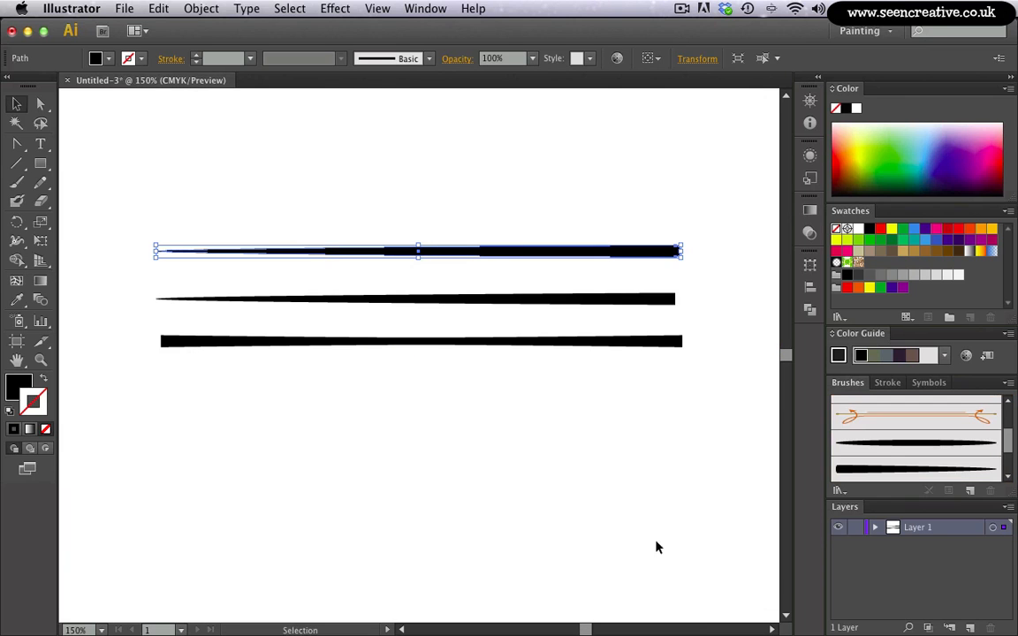
Delete the round-ended shape and paint a wavy stroke from right to left in its place with its new art brush.
drag(336, 255, 331, 239)
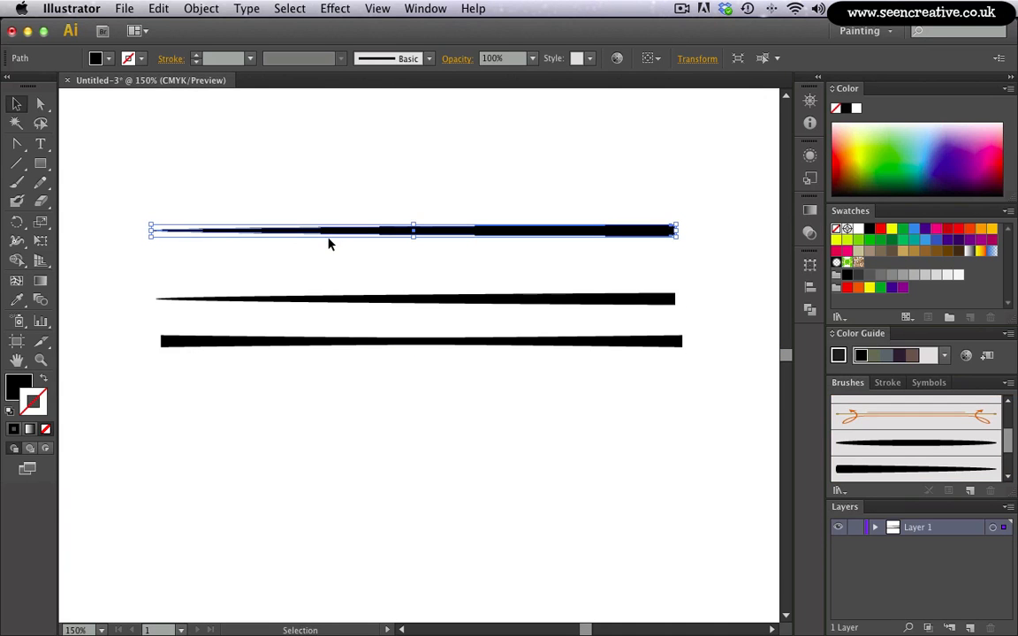
key(Delete)
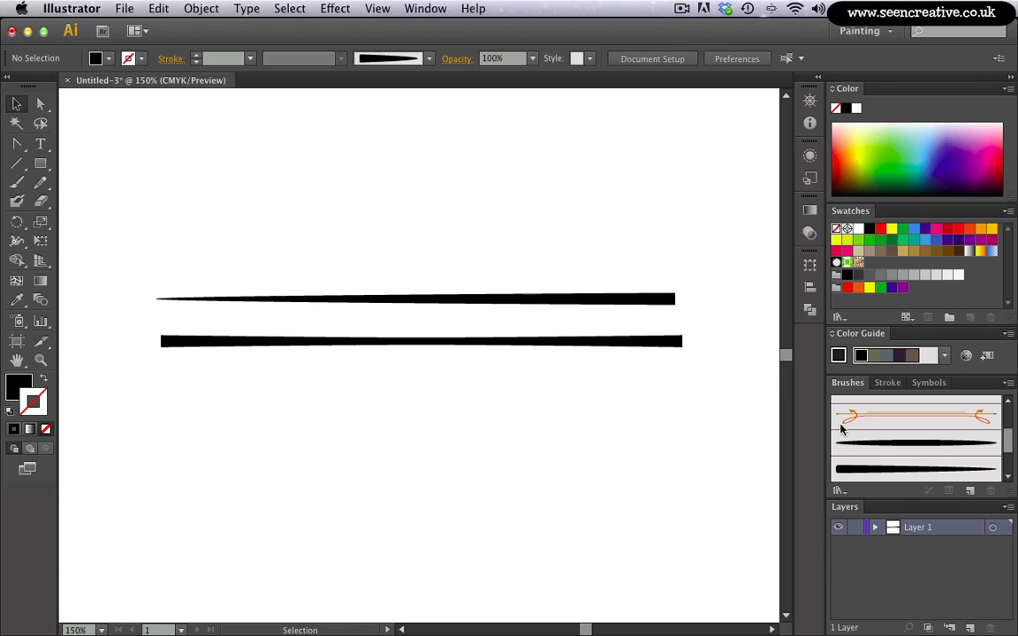
click(850, 471)
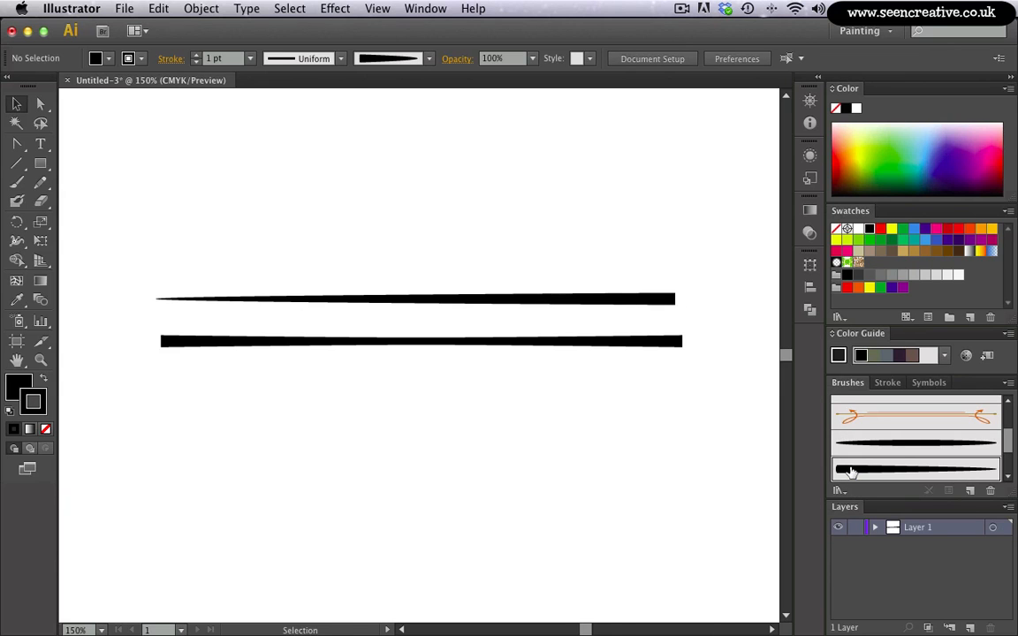
click(16, 180)
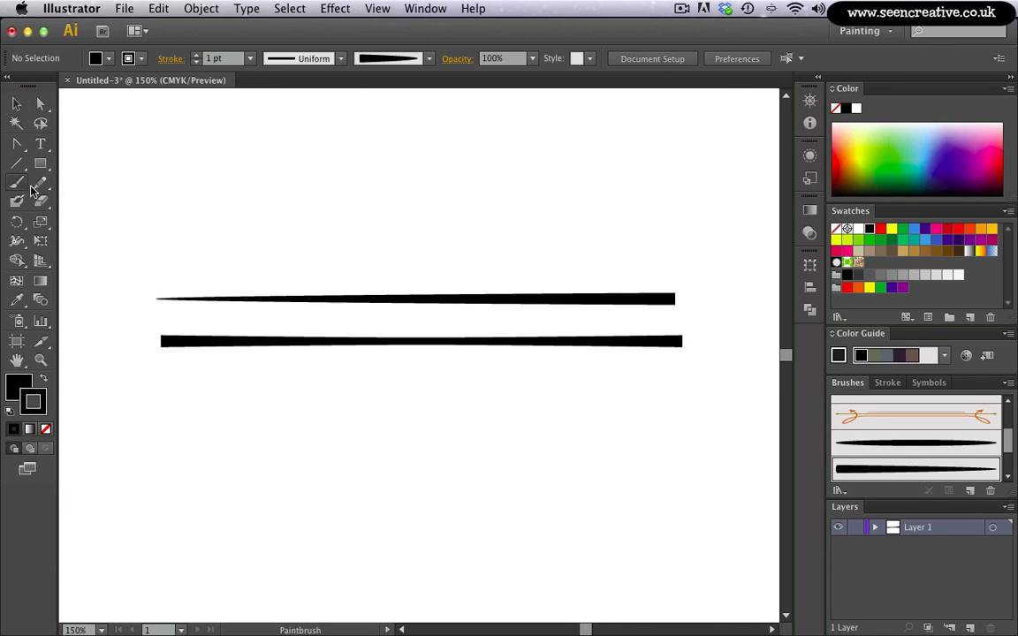
mouse_move(669, 161)
mouse_down()
mouse_move(484, 182)
mouse_move(124, 148)
mouse_up()
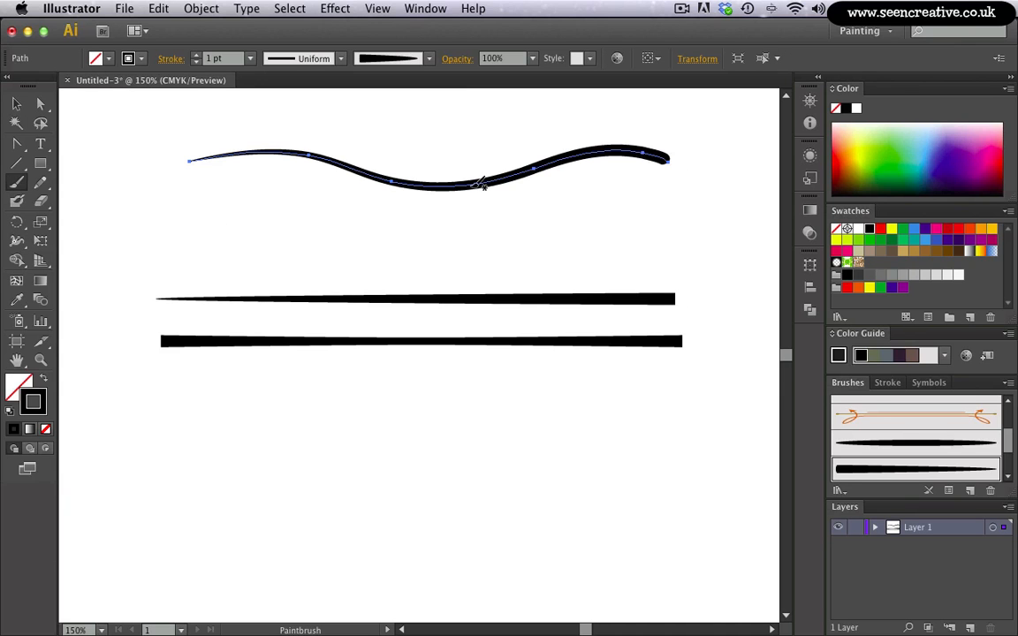
click(16, 103)
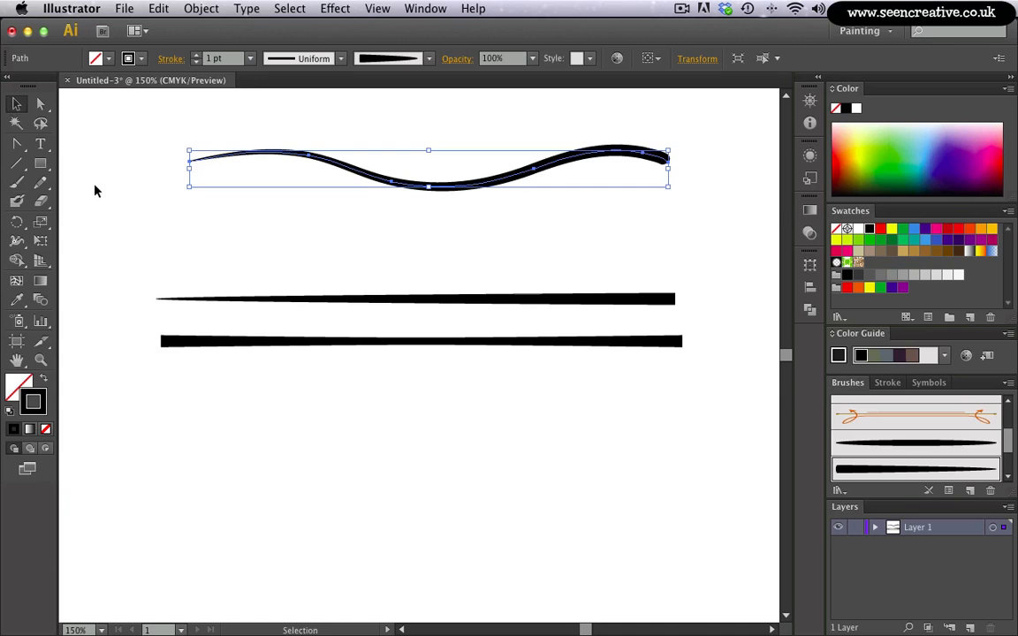
click(193, 232)
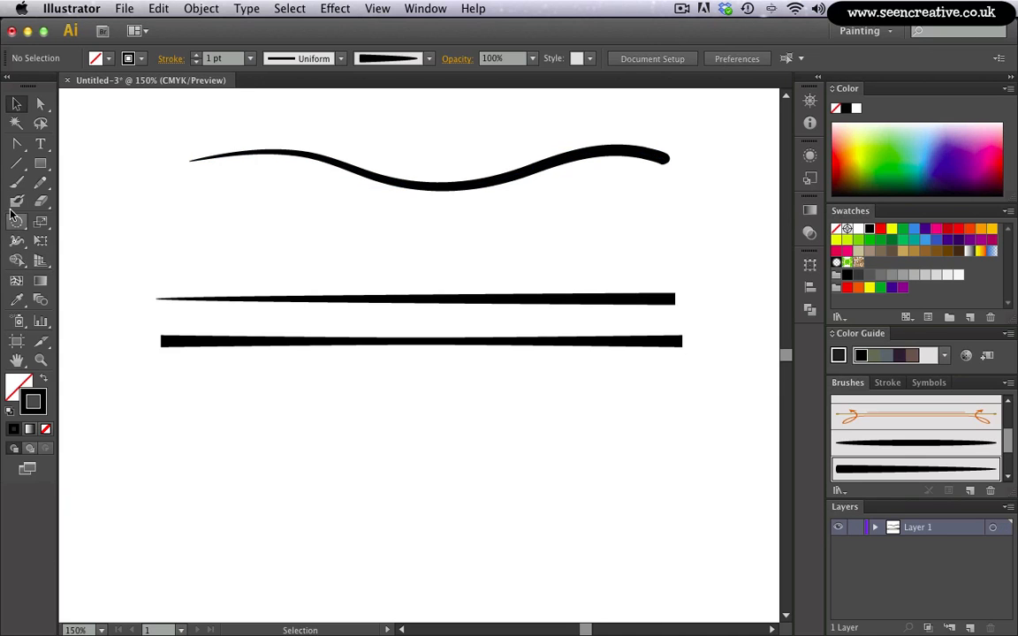
Paint a second wavy stroke from right to left below the first, using the art brush tapered at both ends.
click(16, 182)
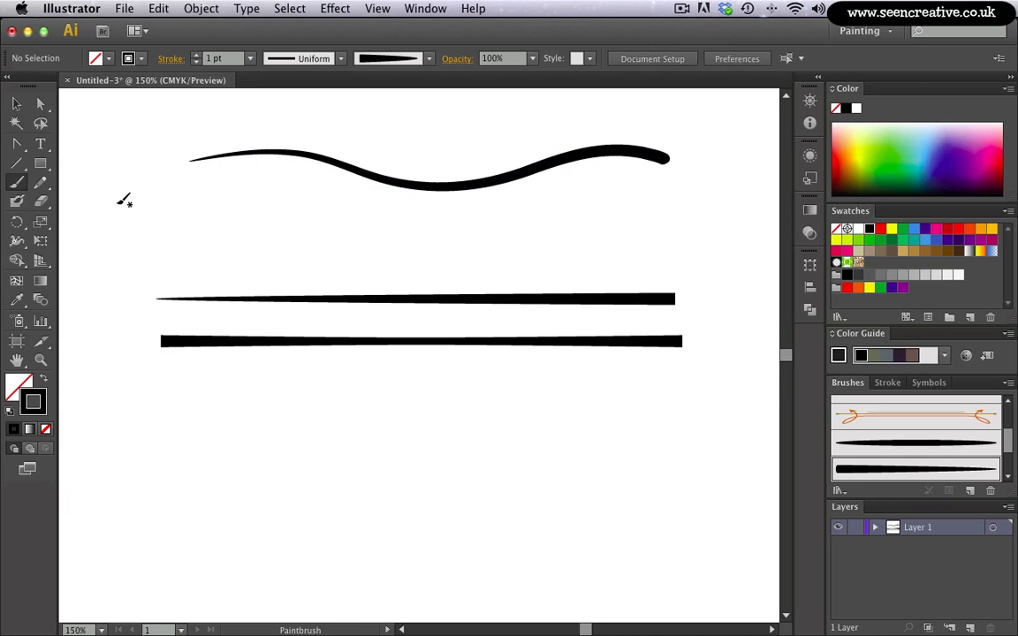
click(898, 445)
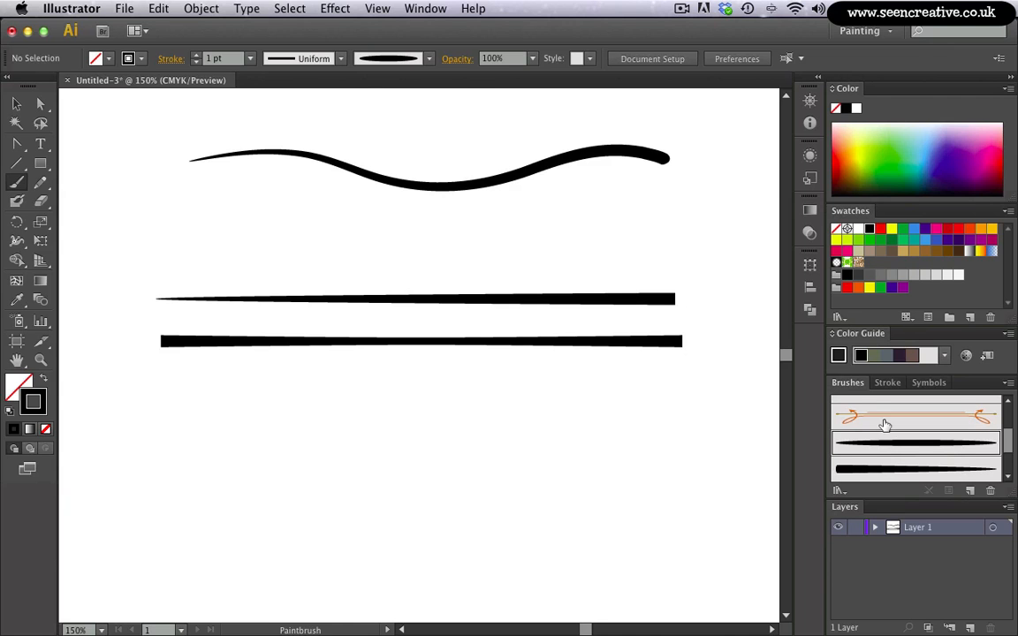
mouse_move(659, 210)
mouse_down()
mouse_move(527, 229)
mouse_move(382, 227)
mouse_move(288, 197)
mouse_move(153, 162)
mouse_up()
key(v)
click(127, 163)
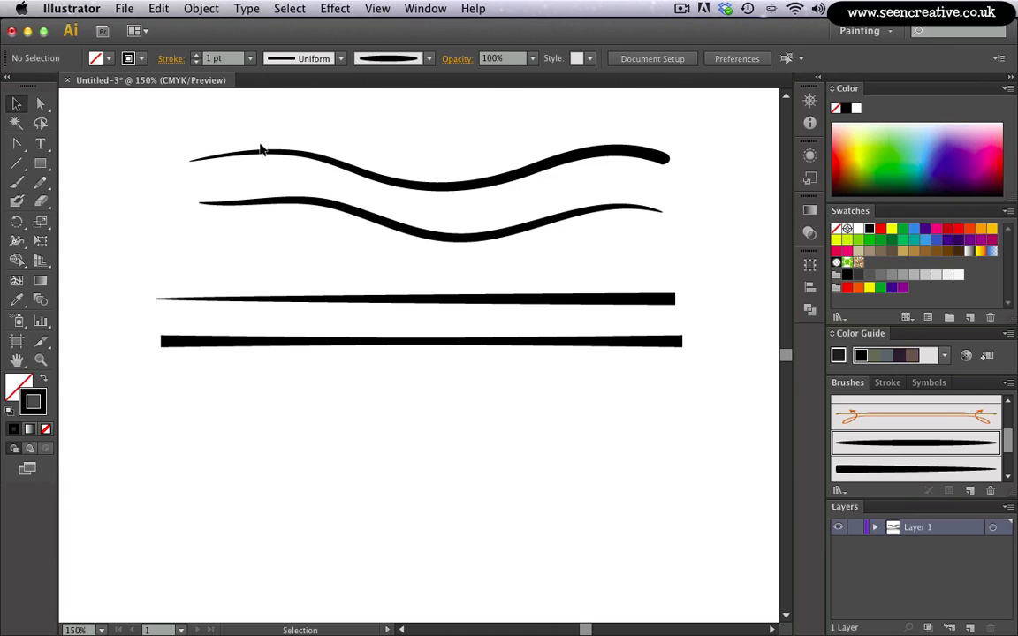
Select both wavy strokes, try stroke weights of 2 pt and above, restore 1 pt, and deselect them.
drag(171, 143, 256, 256)
shift+click(322, 206)
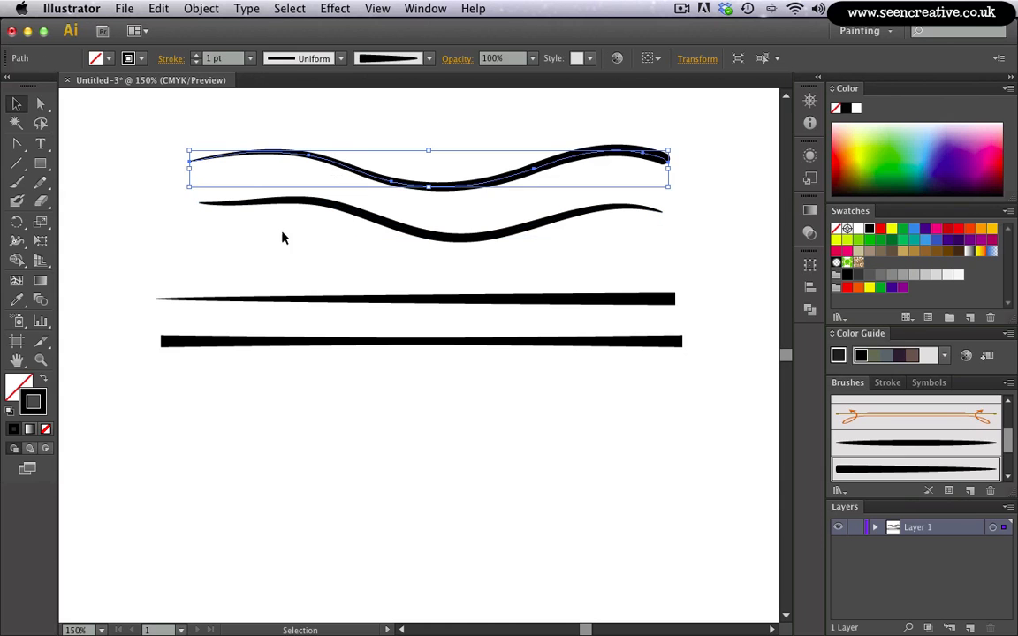
drag(149, 140, 235, 212)
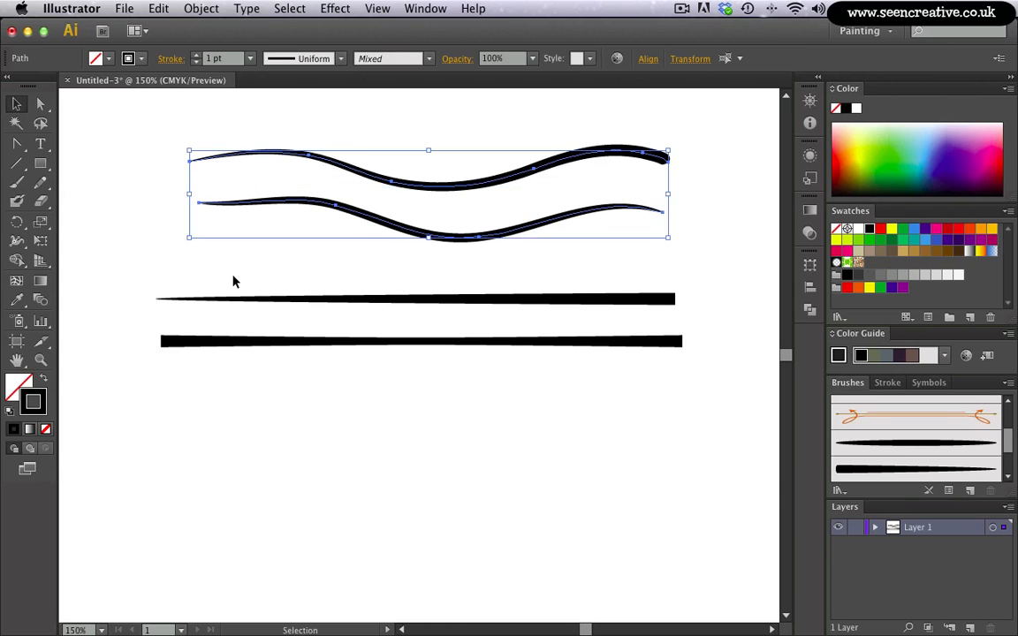
click(196, 56)
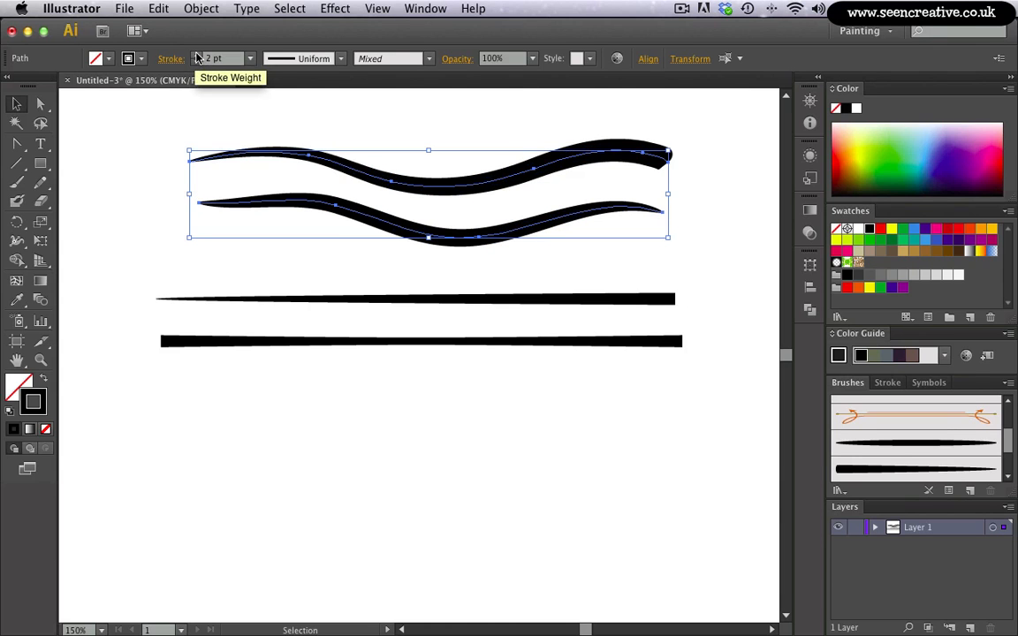
click(196, 54)
click(195, 62)
click(196, 63)
click(173, 160)
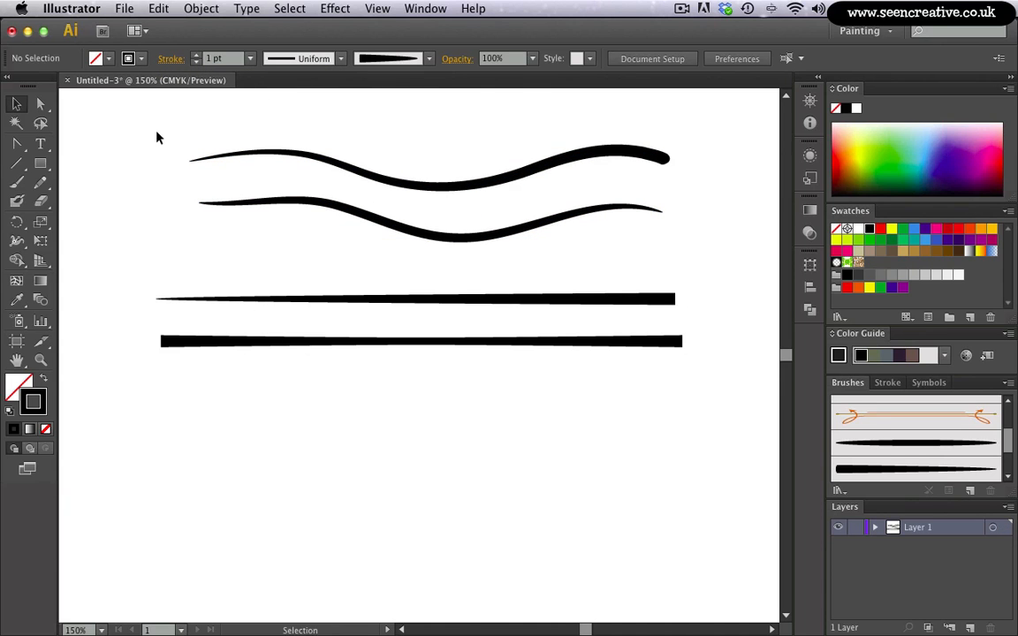
Delete both wavy strokes and create an Art Brush from the tapered shape with one flat end, with leftward direction and Tints colorization.
drag(159, 137, 251, 246)
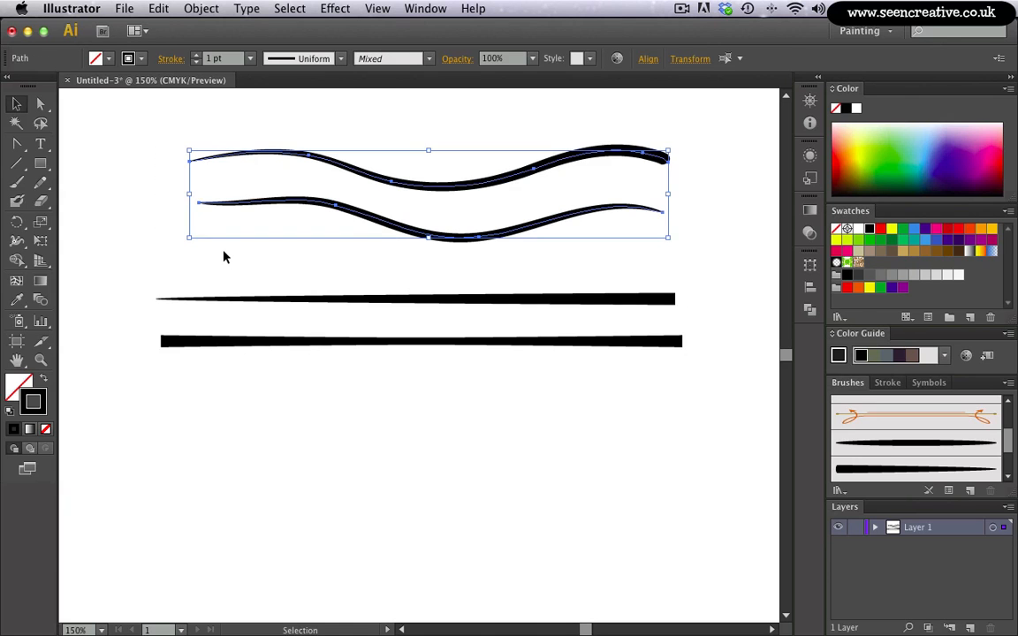
key(Delete)
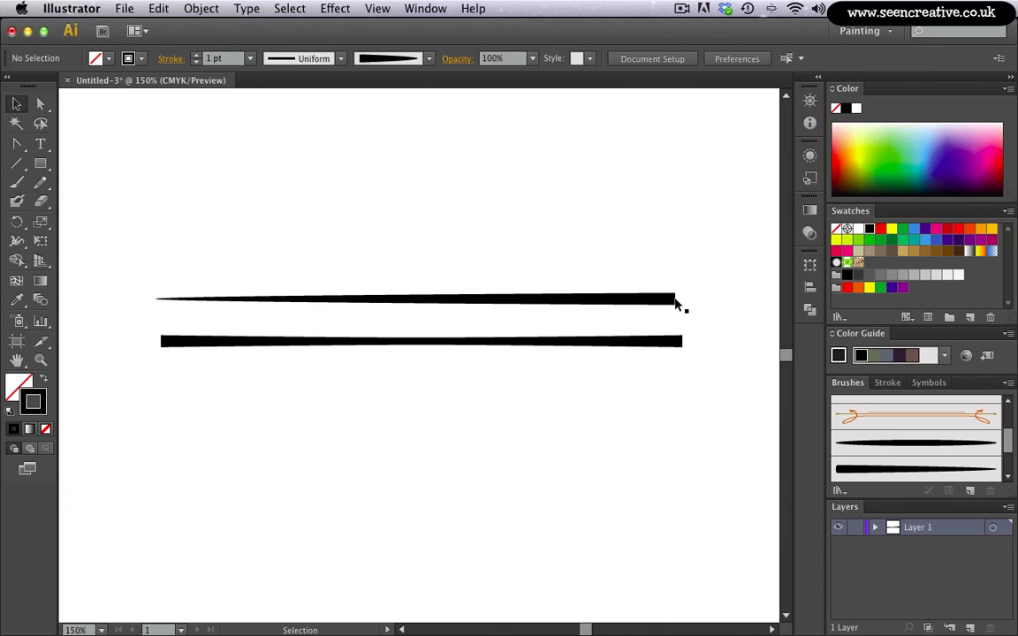
mouse_move(516, 298)
mouse_down()
mouse_move(671, 336)
mouse_move(899, 463)
mouse_up()
click(426, 341)
click(544, 414)
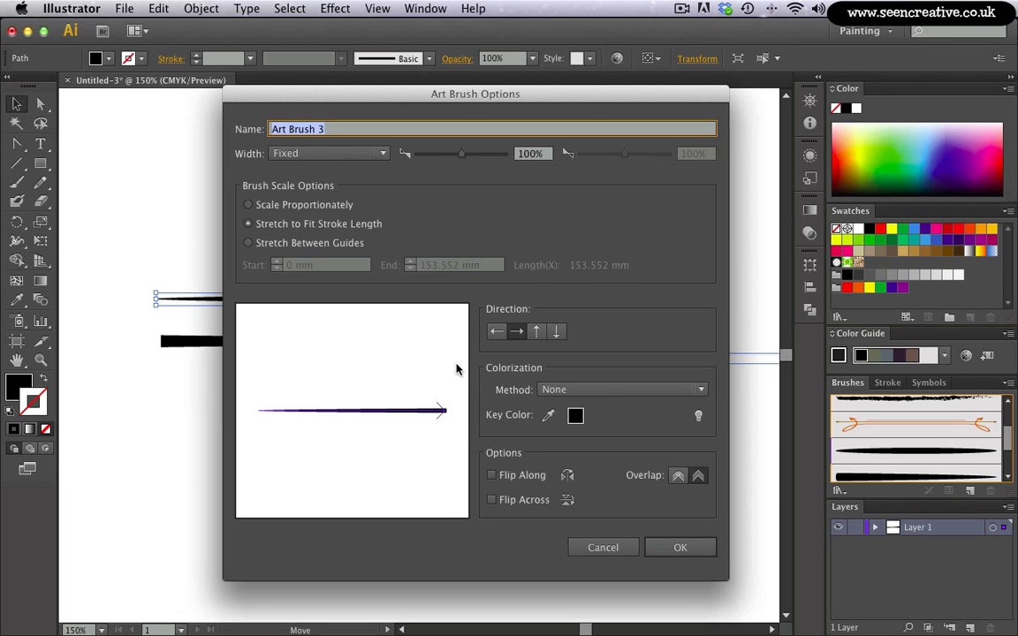
click(496, 333)
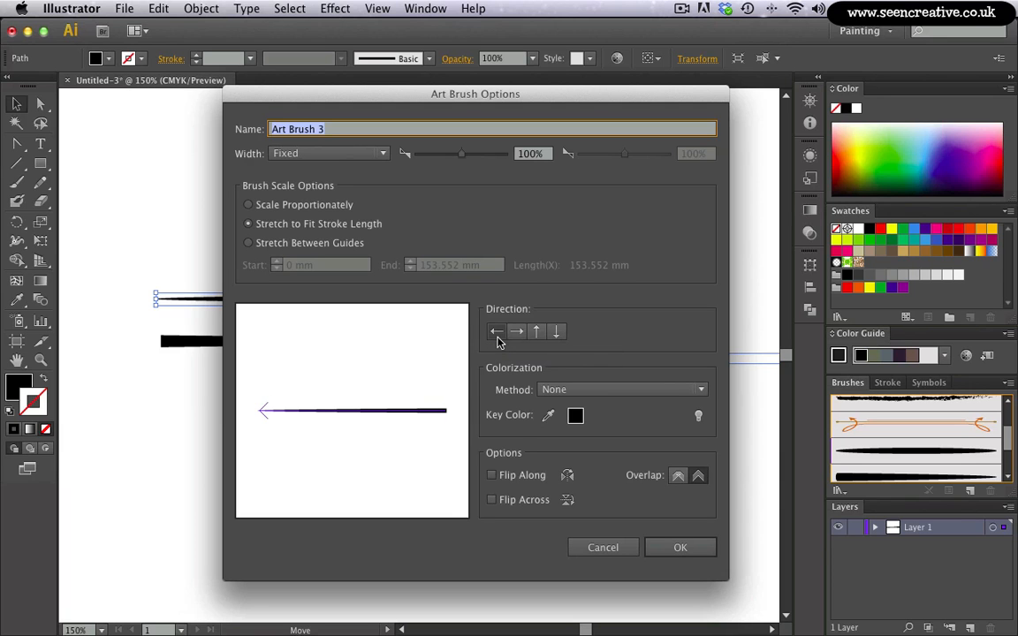
click(561, 390)
click(563, 425)
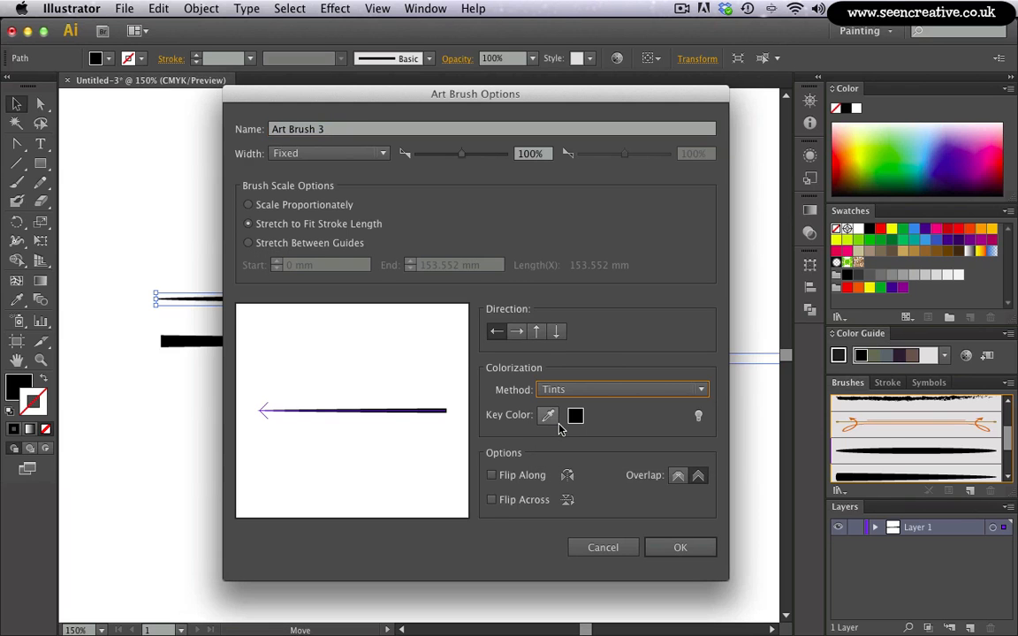
click(675, 548)
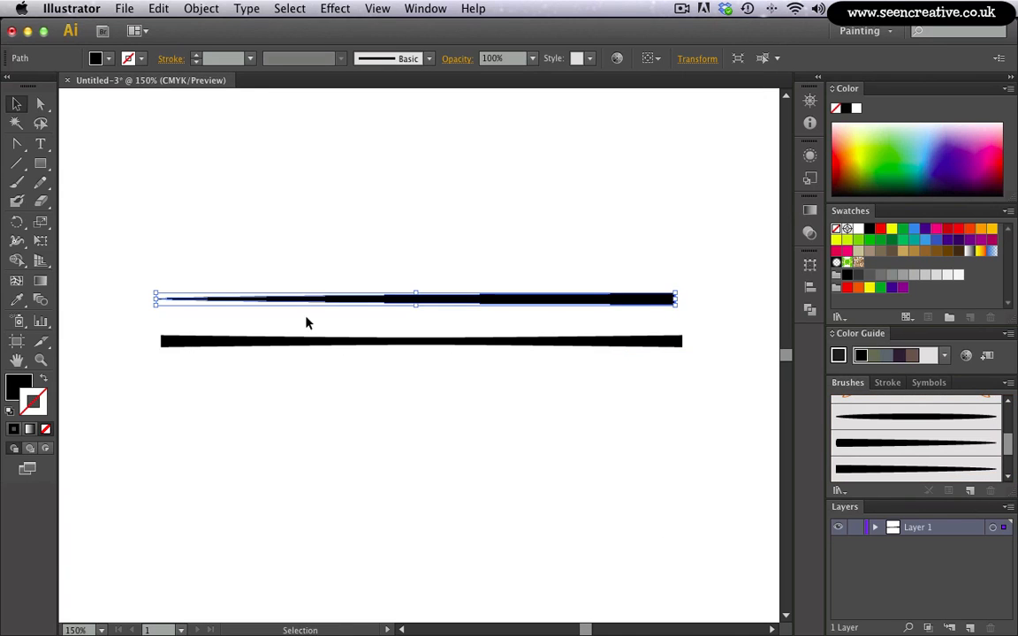
Delete the flat-ended tapered shape and paint a wavy stroke from right to left above the remaining shape with its new art brush.
key(Delete)
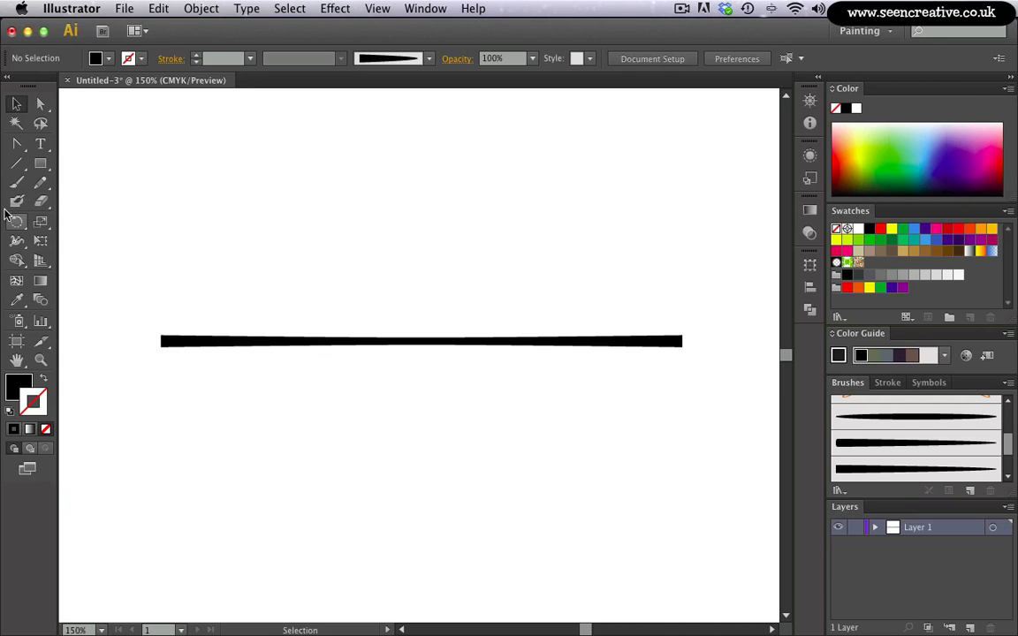
click(16, 184)
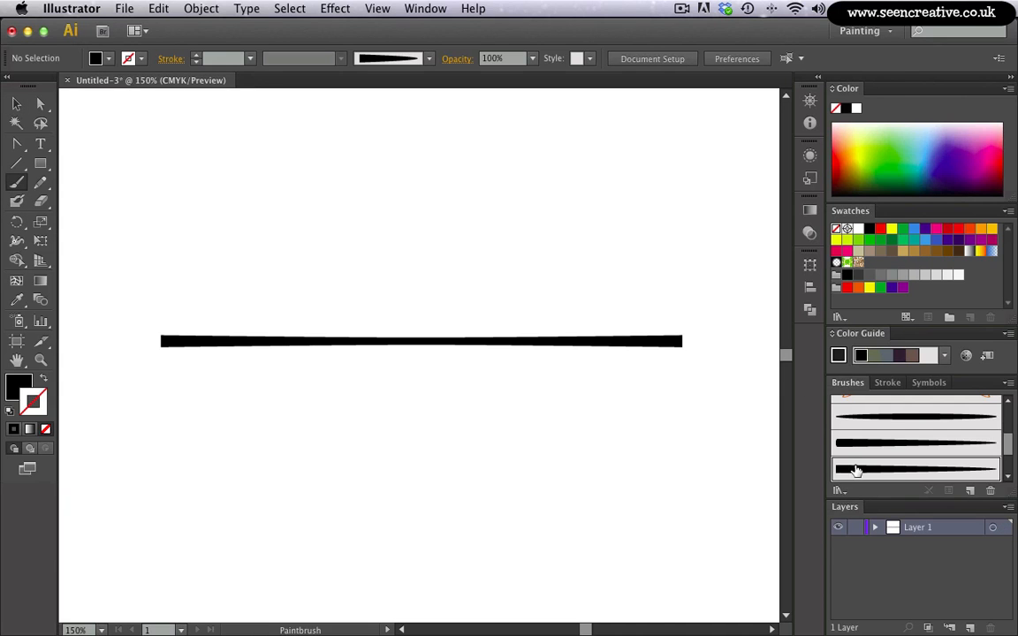
mouse_move(652, 196)
mouse_down()
mouse_move(379, 209)
mouse_move(225, 200)
mouse_up()
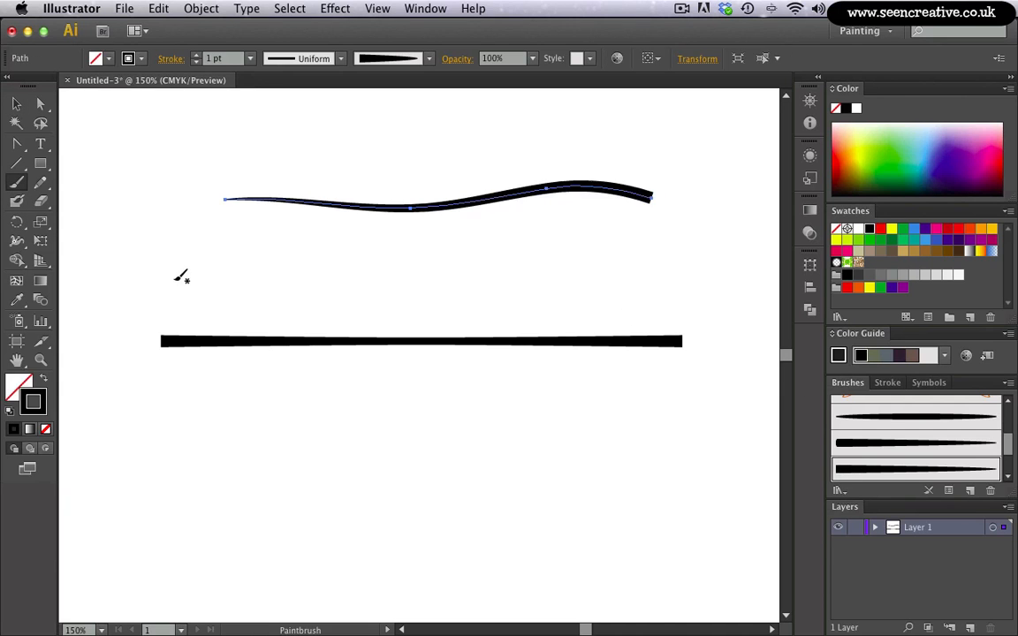
key(v)
click(439, 324)
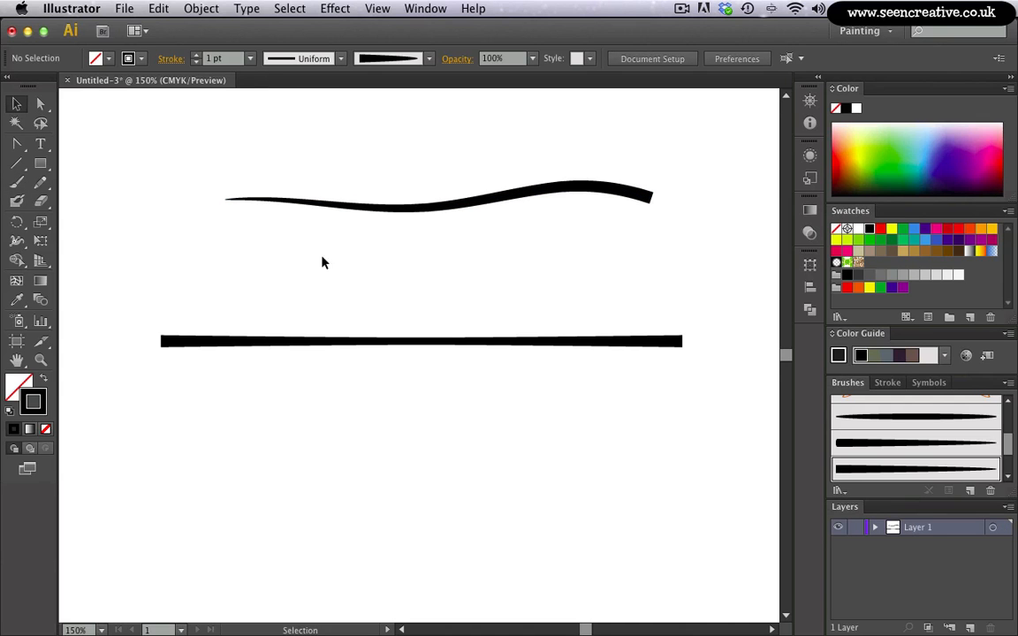
Paint a wavy stroke below the first one with the tapered art brush that has one rounded end.
click(16, 183)
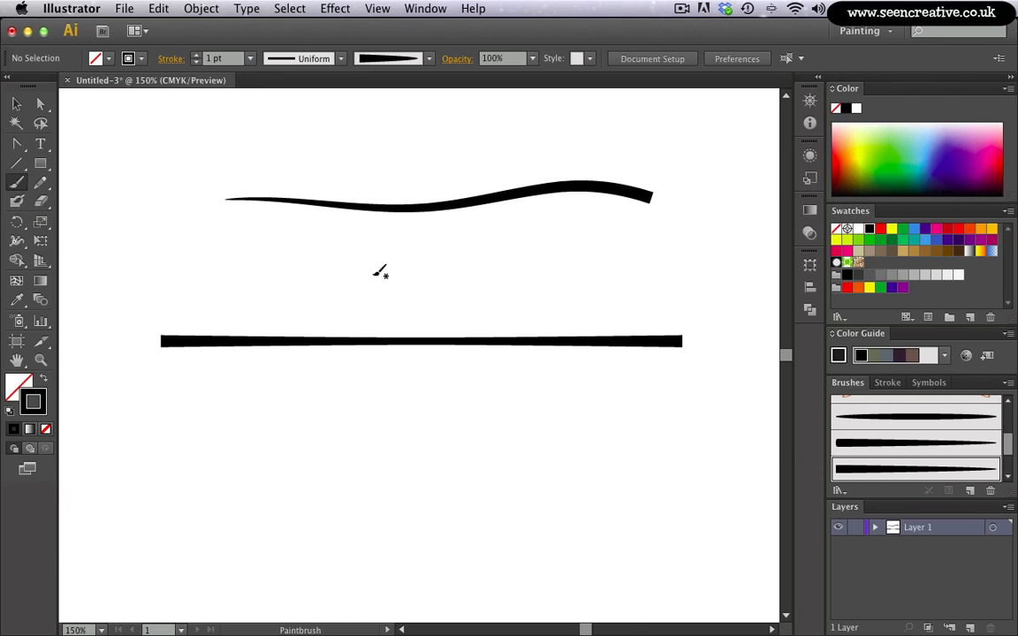
click(837, 444)
drag(152, 294, 152, 295)
key(v)
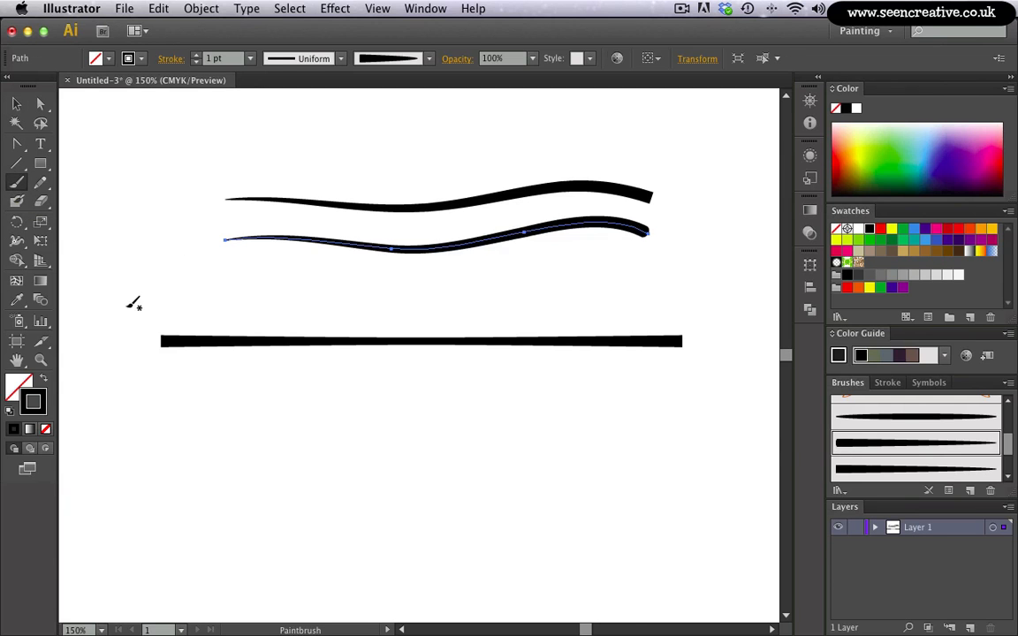
click(236, 284)
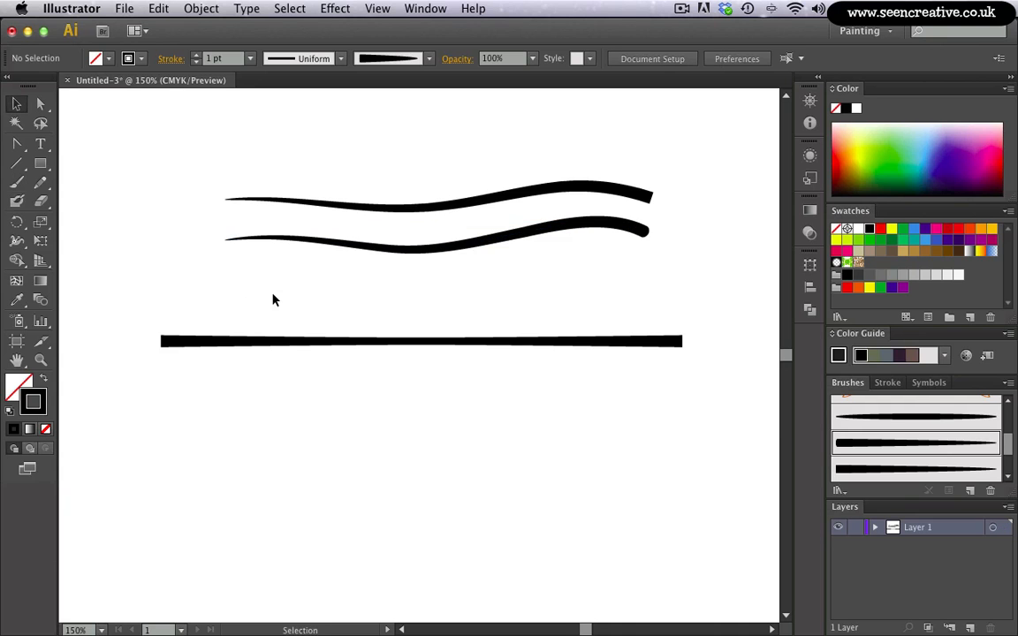
Paint a downward curving stroke beside the thick ends of the two wavy strokes.
key(z)
drag(605, 140, 653, 232)
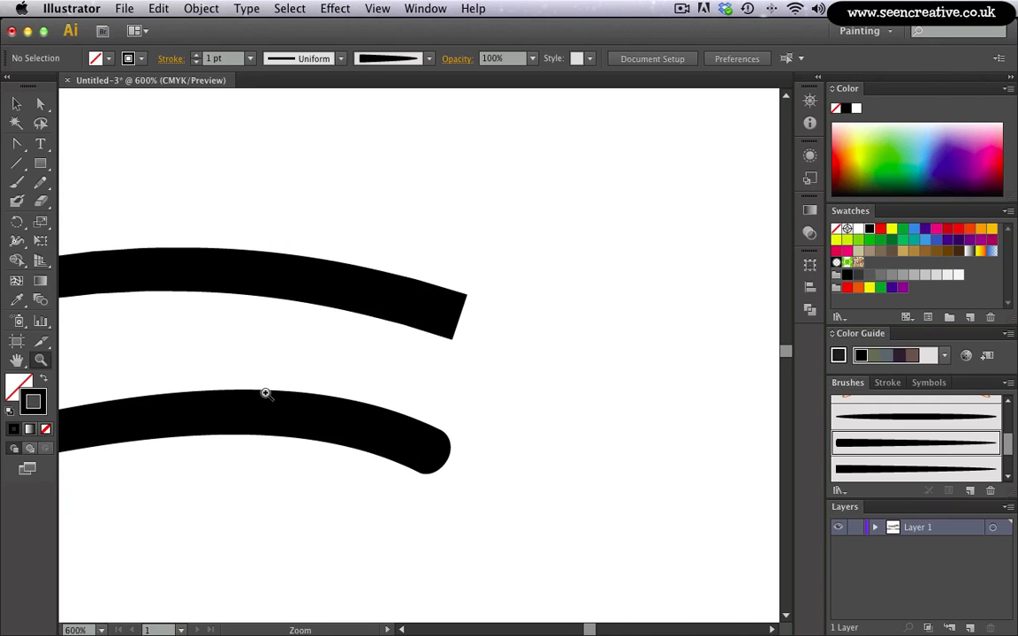
drag(216, 446, 243, 379)
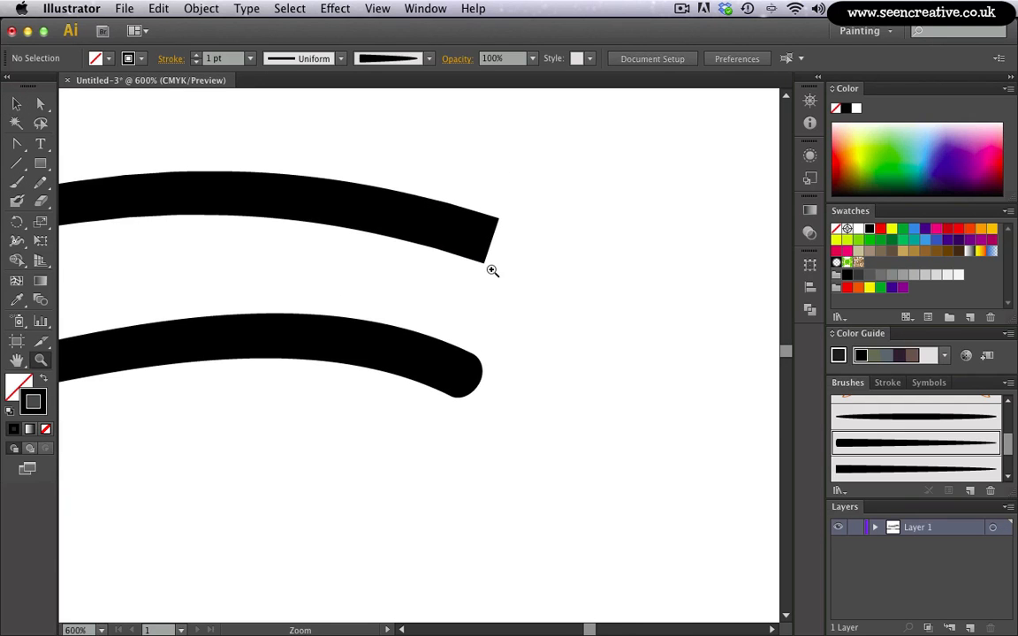
click(16, 105)
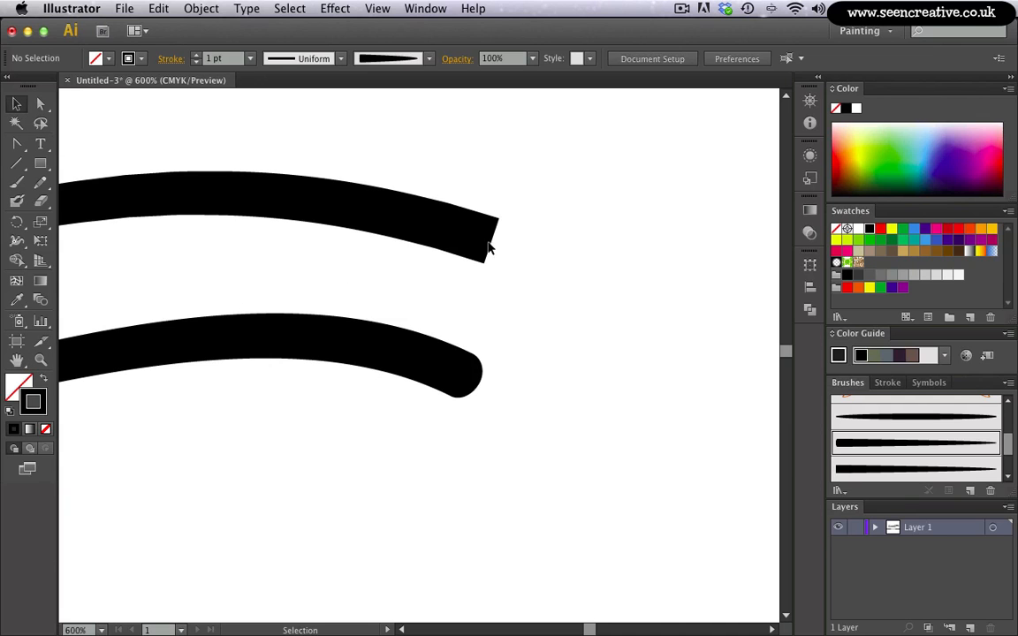
click(16, 182)
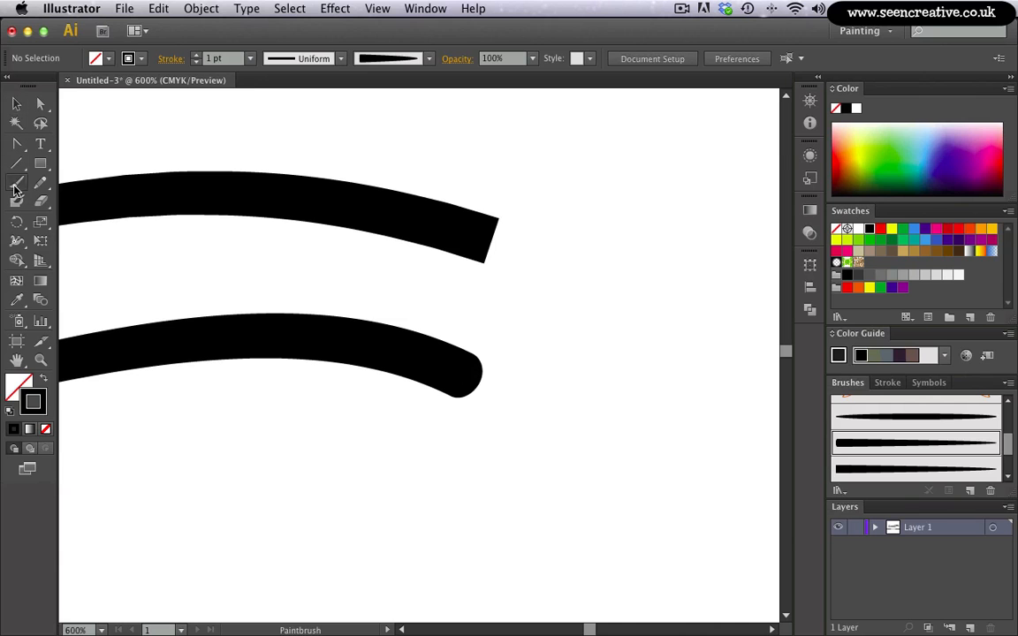
mouse_move(610, 118)
mouse_down()
mouse_move(538, 522)
mouse_move(523, 522)
mouse_up()
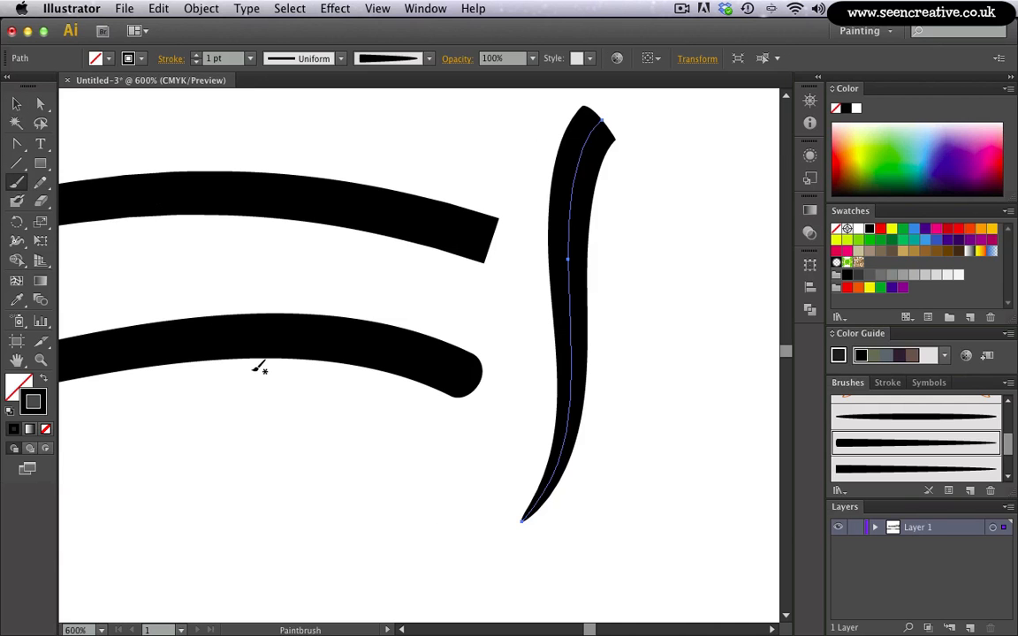
Move both wavy strokes so that their thick ends butt against the downward stroke, and deselect them.
click(17, 104)
mouse_move(208, 201)
mouse_down()
mouse_move(243, 166)
mouse_move(274, 165)
mouse_up()
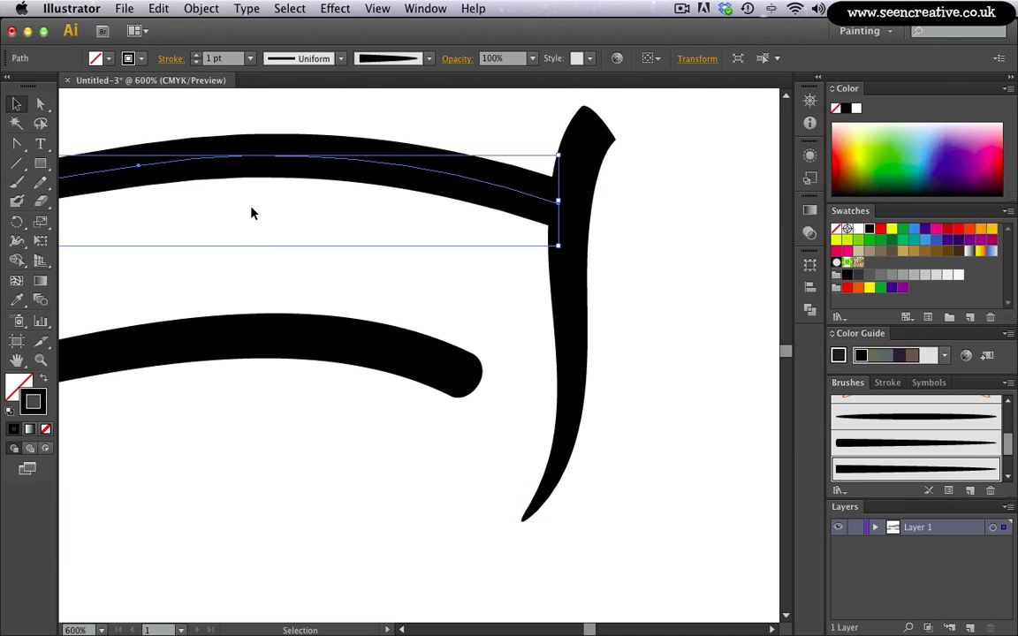
click(250, 232)
mouse_move(346, 347)
mouse_down()
mouse_move(395, 338)
mouse_move(449, 362)
mouse_move(477, 427)
mouse_move(448, 449)
mouse_move(451, 464)
mouse_up()
click(369, 329)
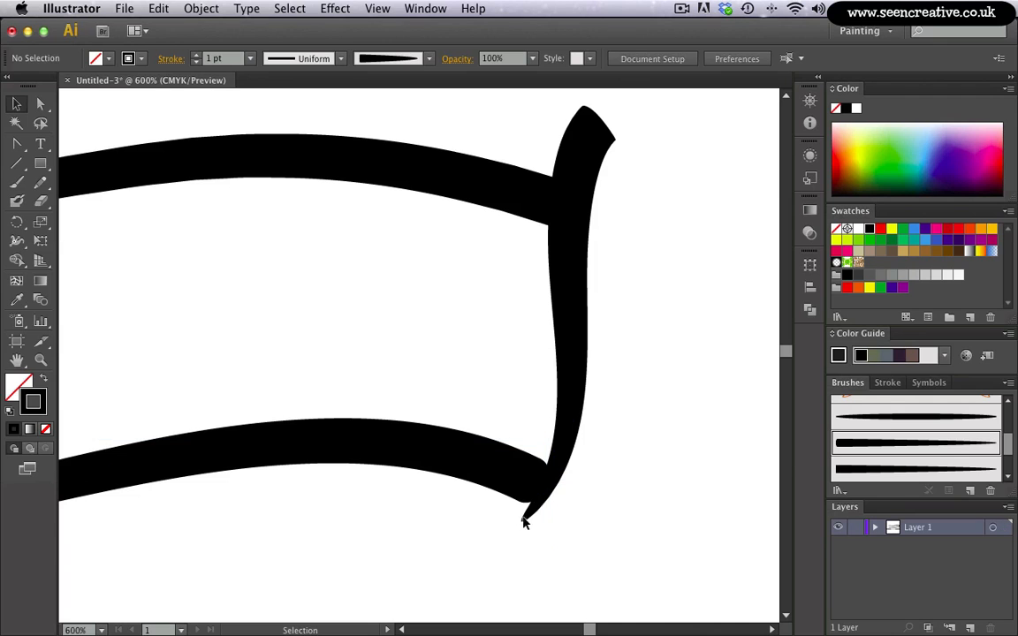
Delete the two wavy strokes and the downward stroke, keeping the shape with the narrow middle.
mouse_move(386, 116)
mouse_down()
mouse_move(548, 368)
mouse_move(557, 441)
mouse_up()
key(Delete)
key(super+0)
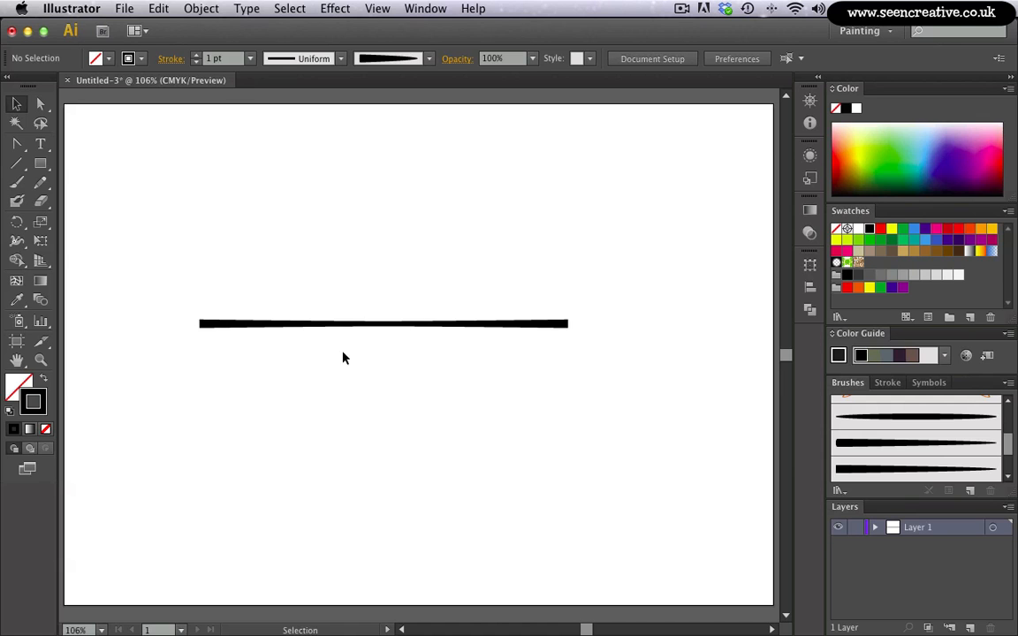
Create an Art Brush with Tints colorization from the shape with the narrow middle, and delete the shape.
click(261, 325)
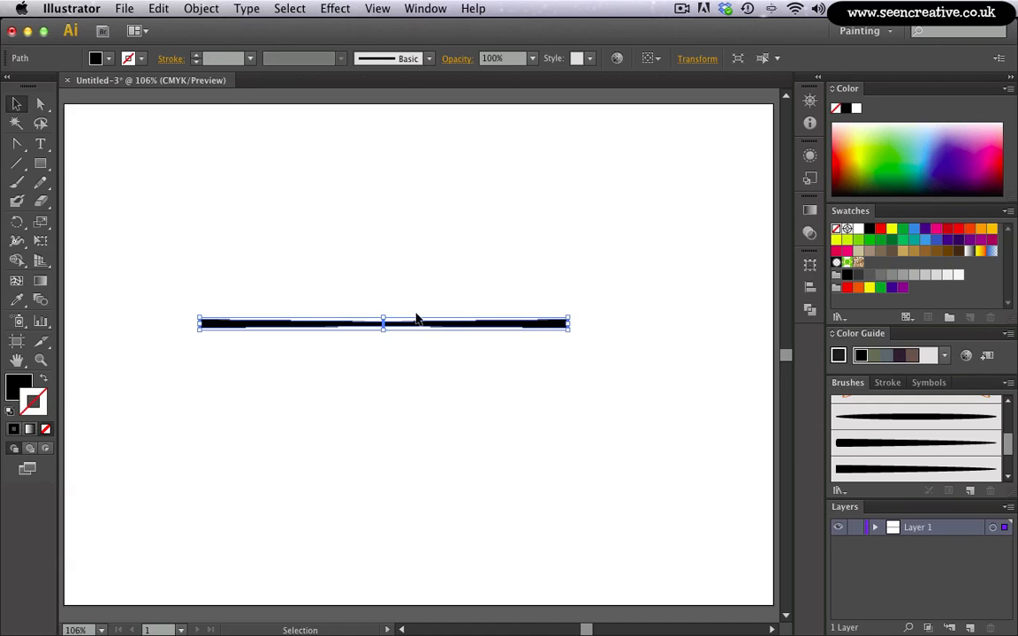
mouse_move(453, 327)
mouse_down()
mouse_move(505, 330)
mouse_move(818, 418)
mouse_move(864, 445)
mouse_up()
click(412, 339)
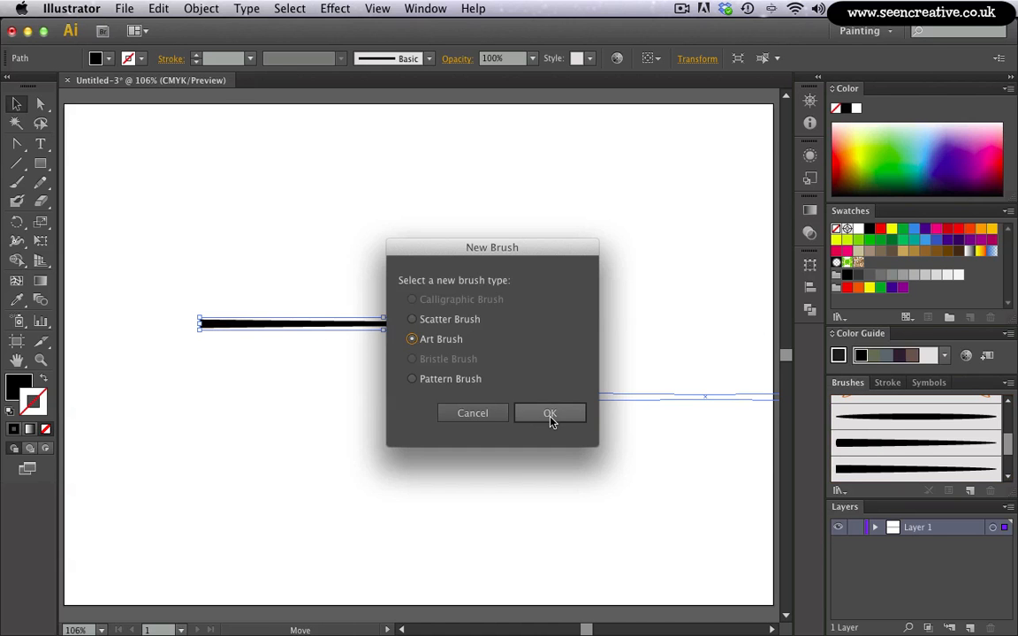
click(550, 413)
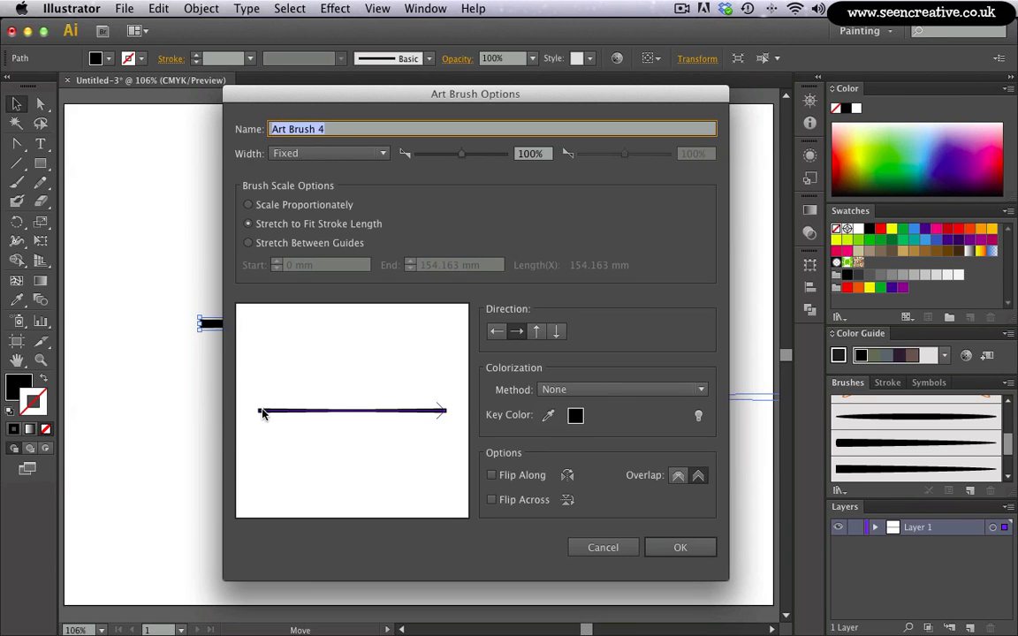
click(552, 390)
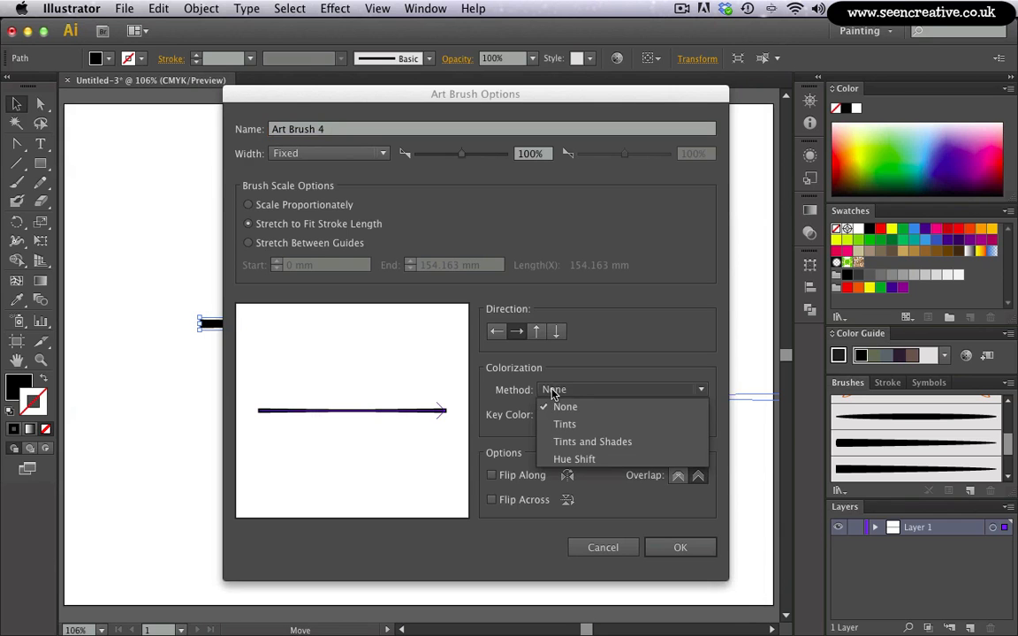
click(556, 426)
click(678, 549)
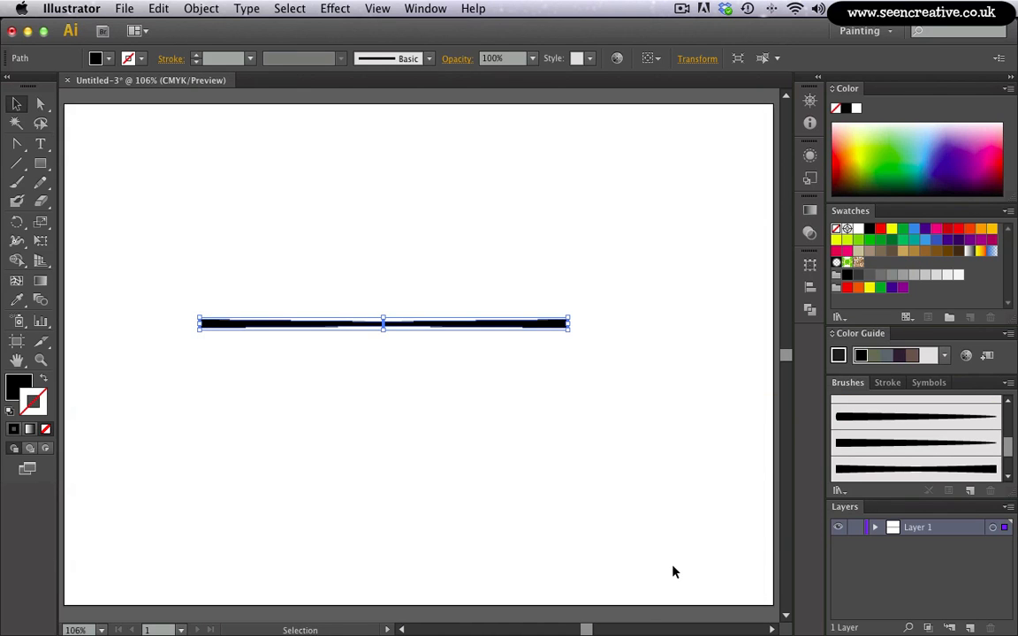
key(Delete)
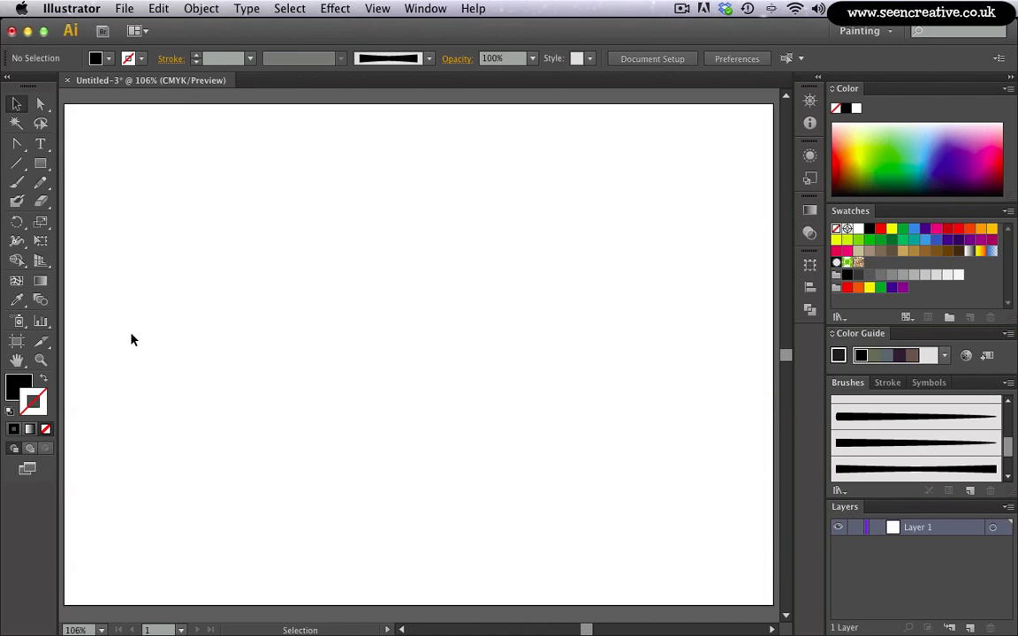
Paint a wavy stroke across the artboard with the new art brush that narrows in the middle.
click(16, 182)
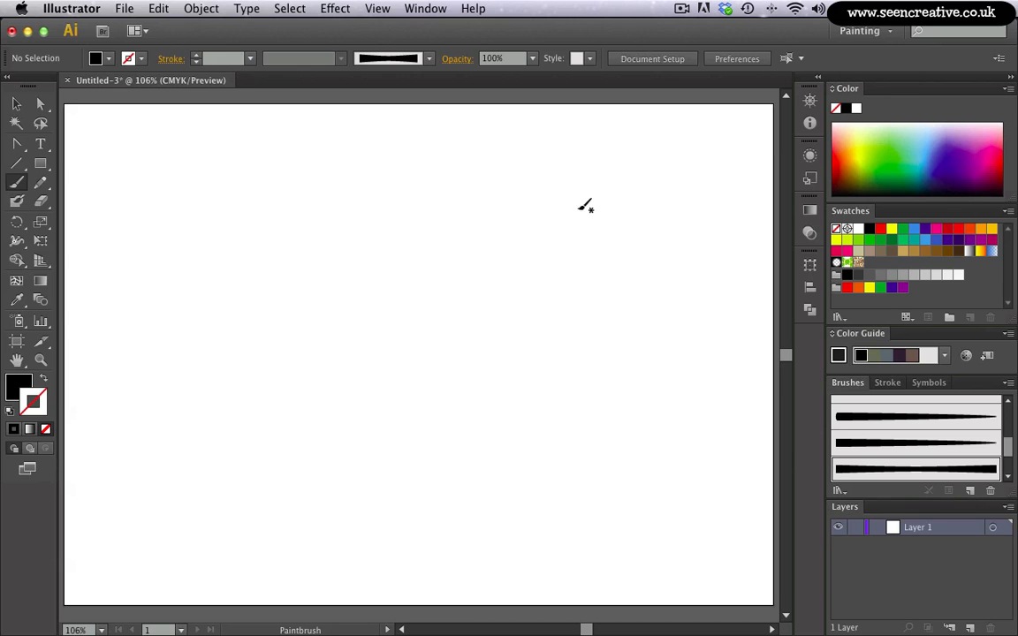
drag(394, 254, 216, 272)
click(16, 104)
click(179, 270)
key(z)
drag(150, 132, 647, 370)
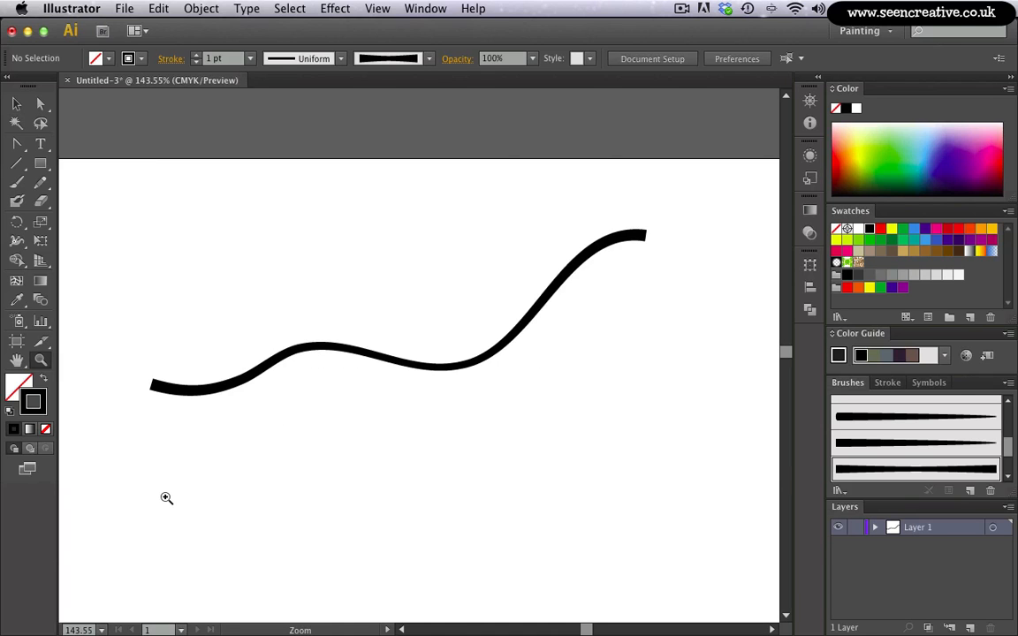
Delete the wavy test stroke, leaving the artboard empty.
key(v)
drag(202, 323, 264, 399)
key(Delete)
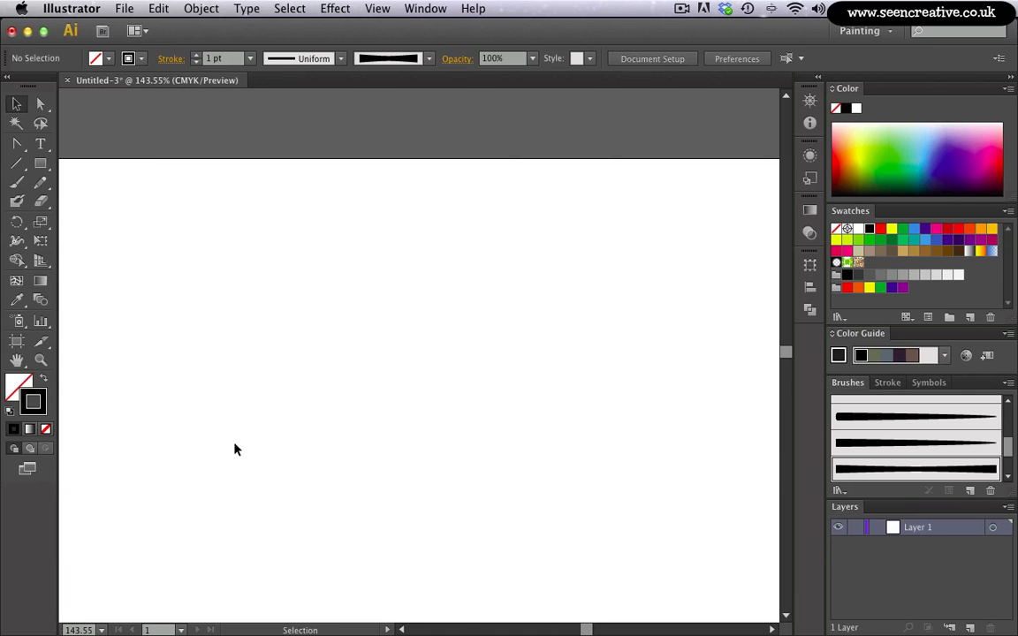
key(ctrl+0)
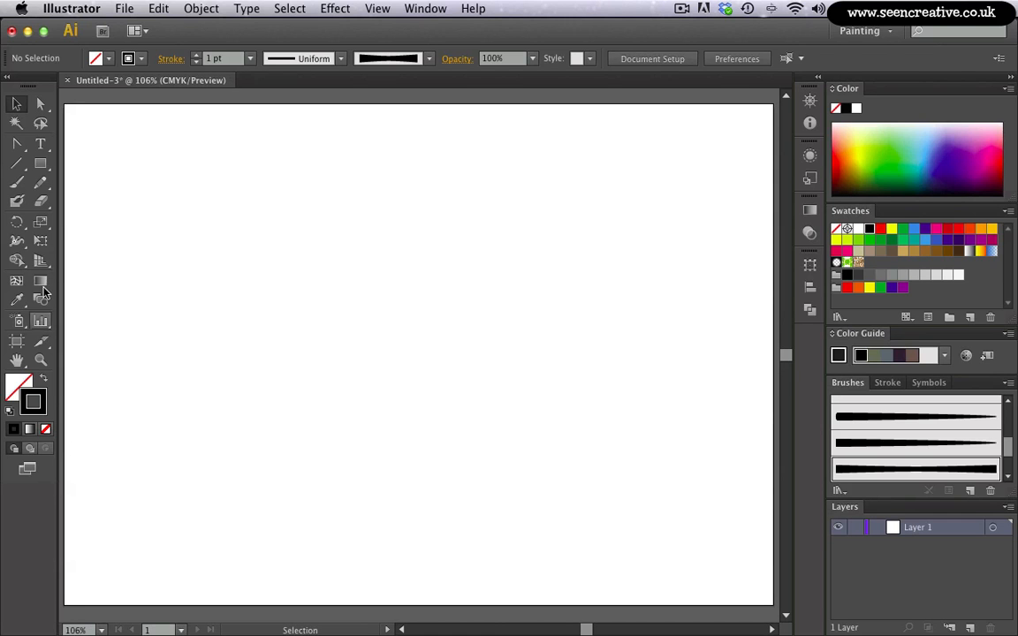
Draw a circle in the upper half of the artboard with the Ellipse tool and the Basic brush.
drag(40, 163, 74, 201)
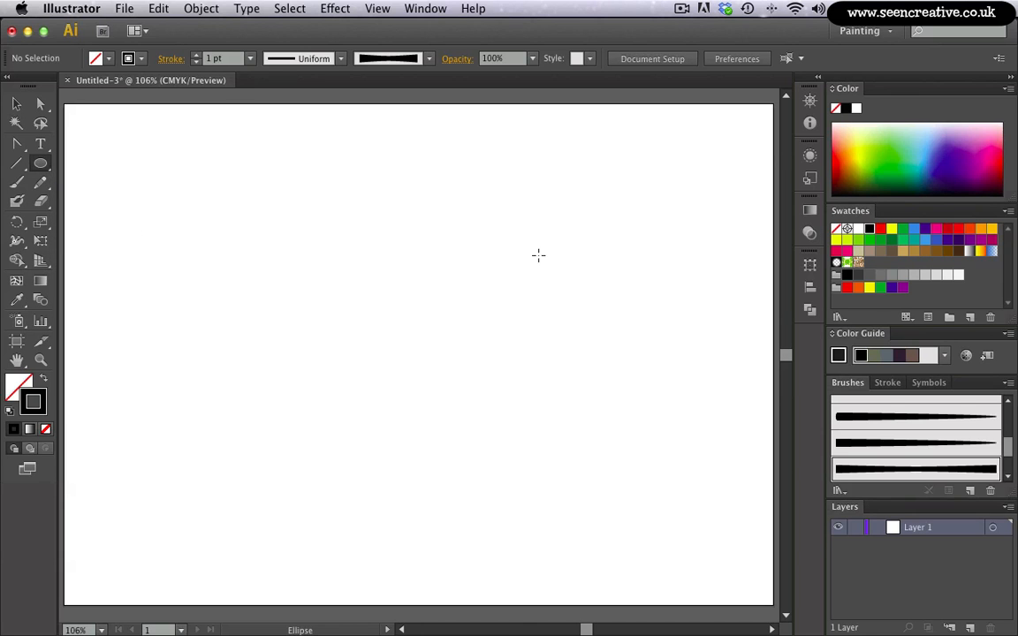
drag(1007, 449, 1008, 413)
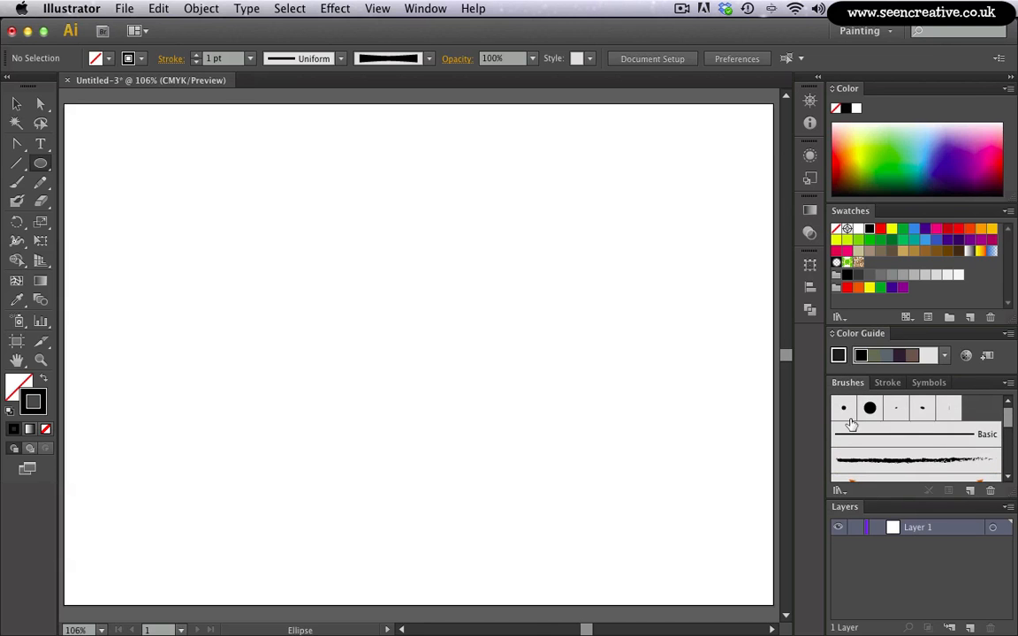
click(837, 441)
drag(235, 208, 382, 356)
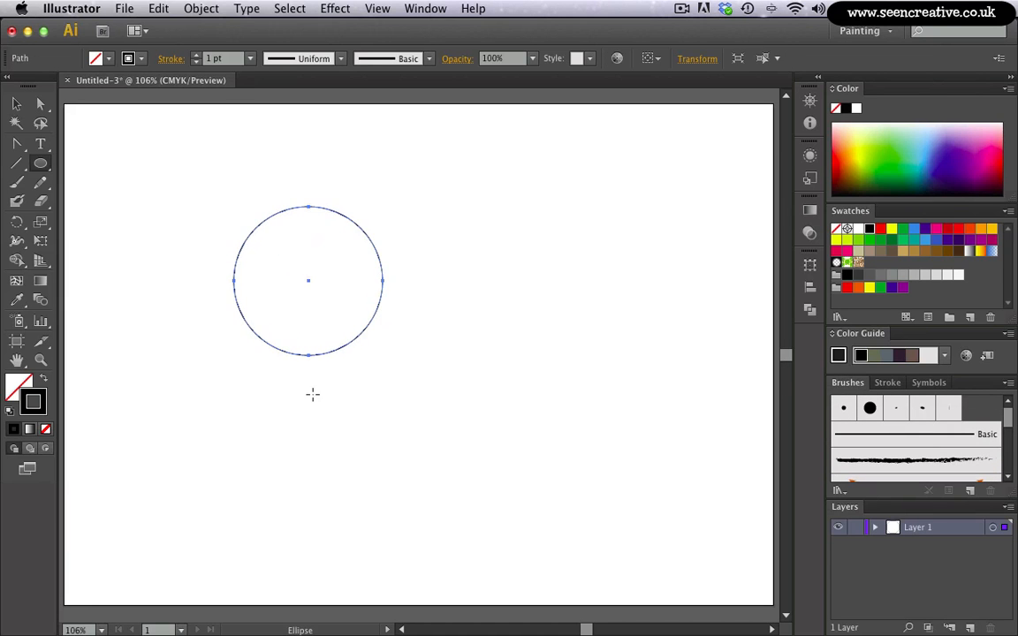
Set the circle's stroke weight to 14 pt and deselect it.
click(196, 54)
click(196, 54)
click(196, 55)
click(196, 54)
click(196, 55)
click(196, 54)
click(196, 55)
click(196, 54)
click(196, 55)
click(196, 55)
click(196, 55)
click(196, 55)
click(196, 55)
click(16, 103)
drag(170, 159, 709, 428)
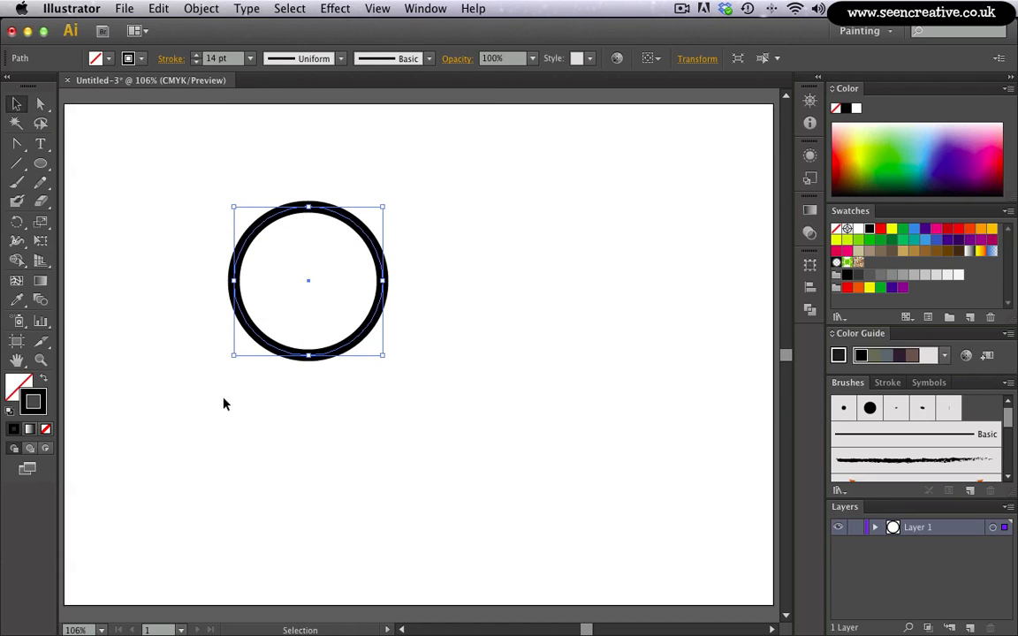
key(super+equal)
drag(174, 423, 180, 445)
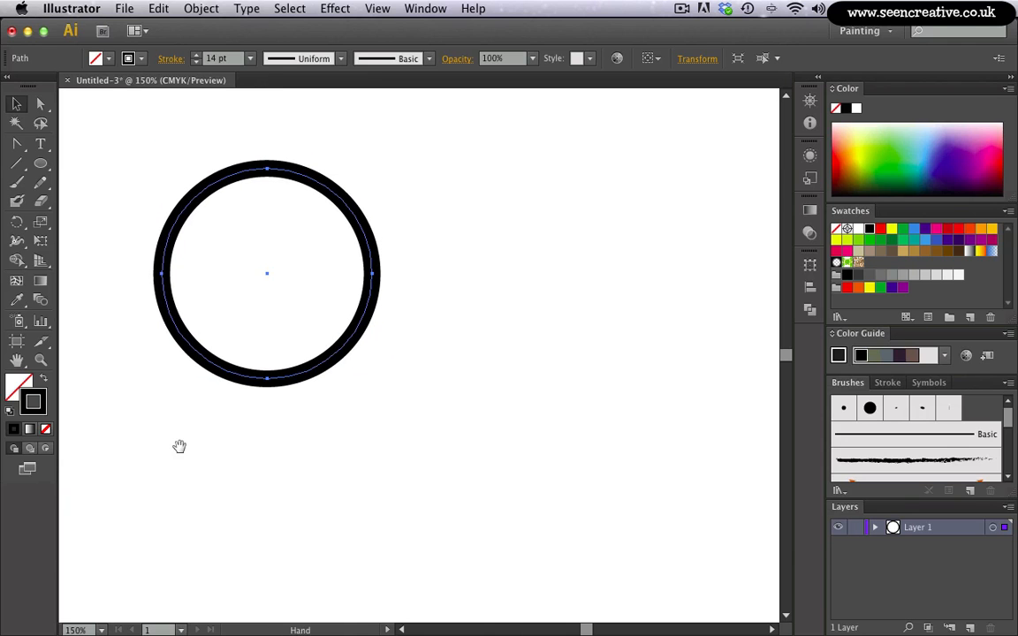
click(173, 433)
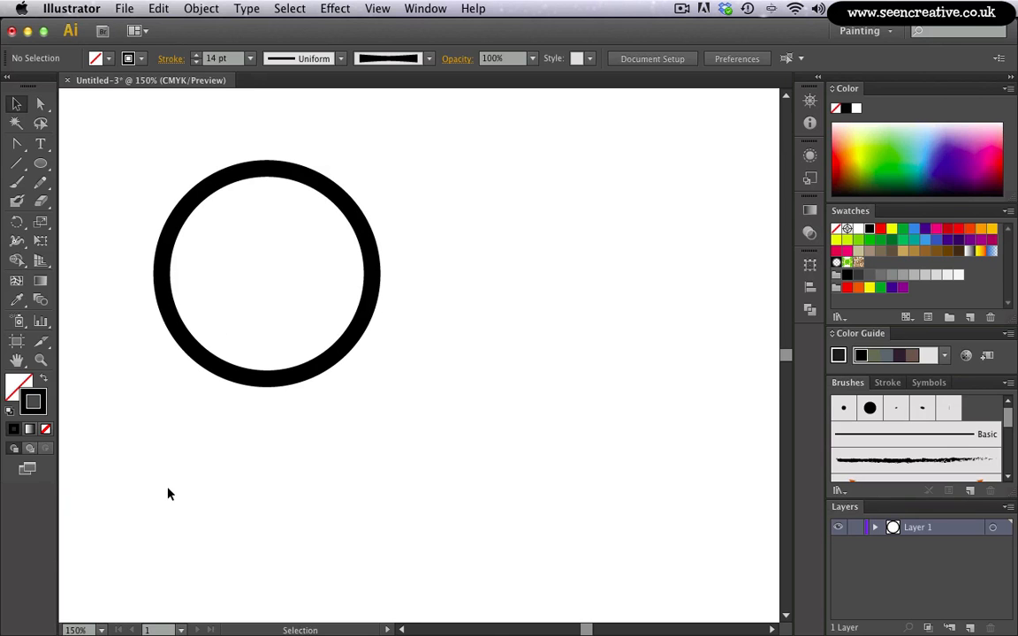
Duplicate the circle and place the copy beside it, to the right with a small gap.
drag(126, 199, 218, 463)
key(a)
key(v)
key(alt+Right)
key(Right)
key(Right)
key(Right)
key(Right)
key(Right)
key(Right)
key(Right)
key(Right)
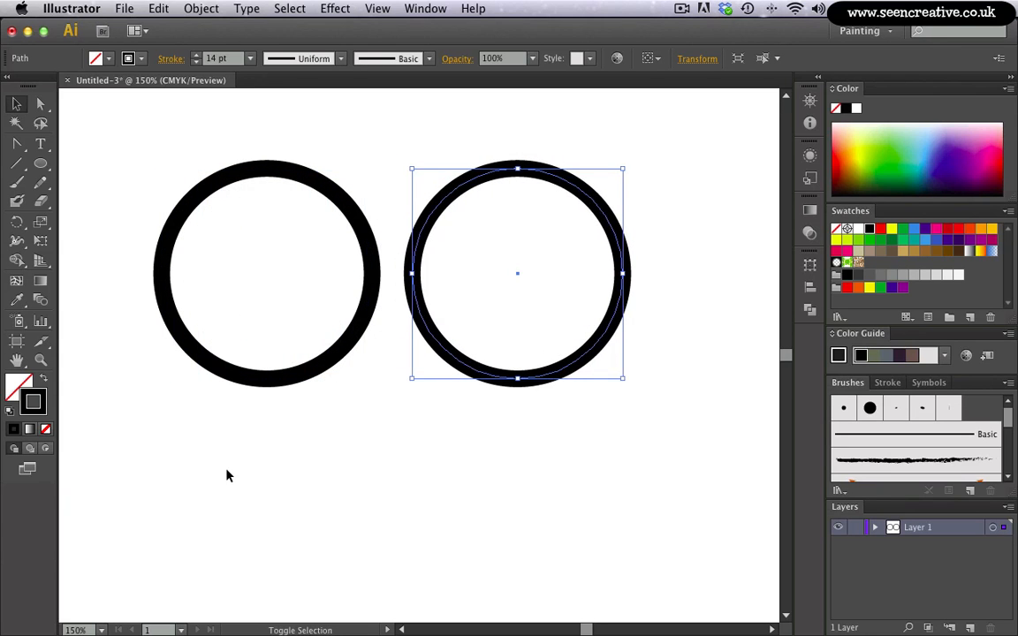
Apply the tapered art brush with one rounded end to the right circle and deselect it.
key(space)
drag(207, 468, 160, 433)
scroll(945, 433, down, 5)
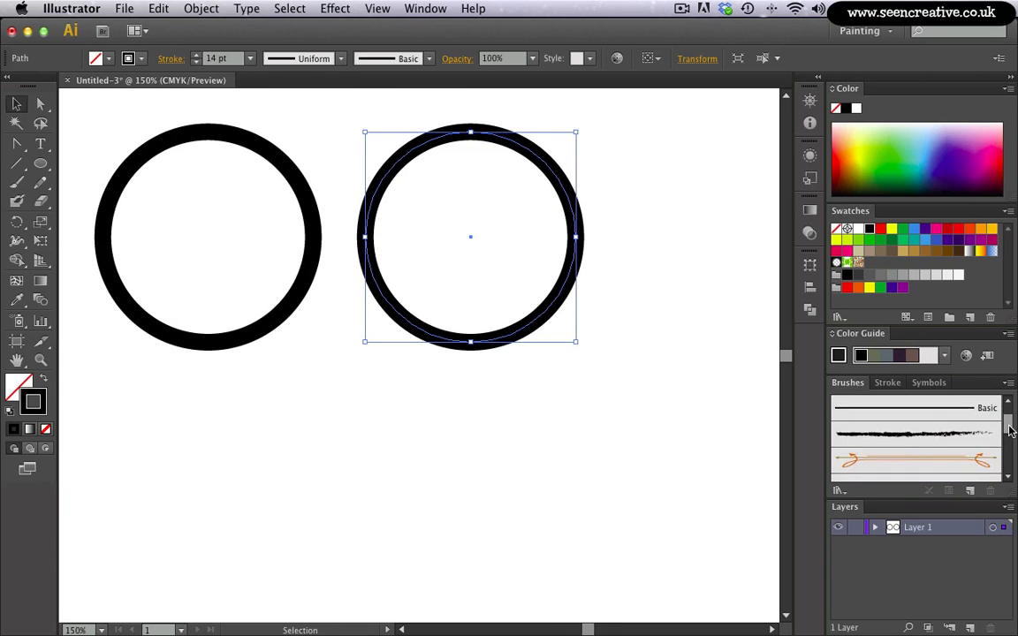
scroll(934, 468, down, 3)
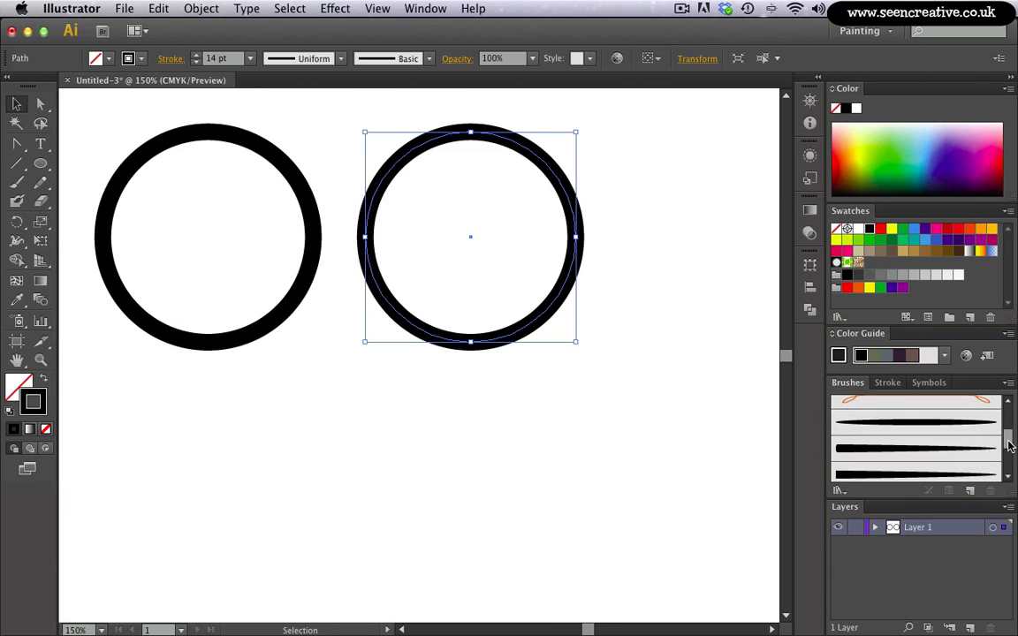
click(840, 448)
click(488, 395)
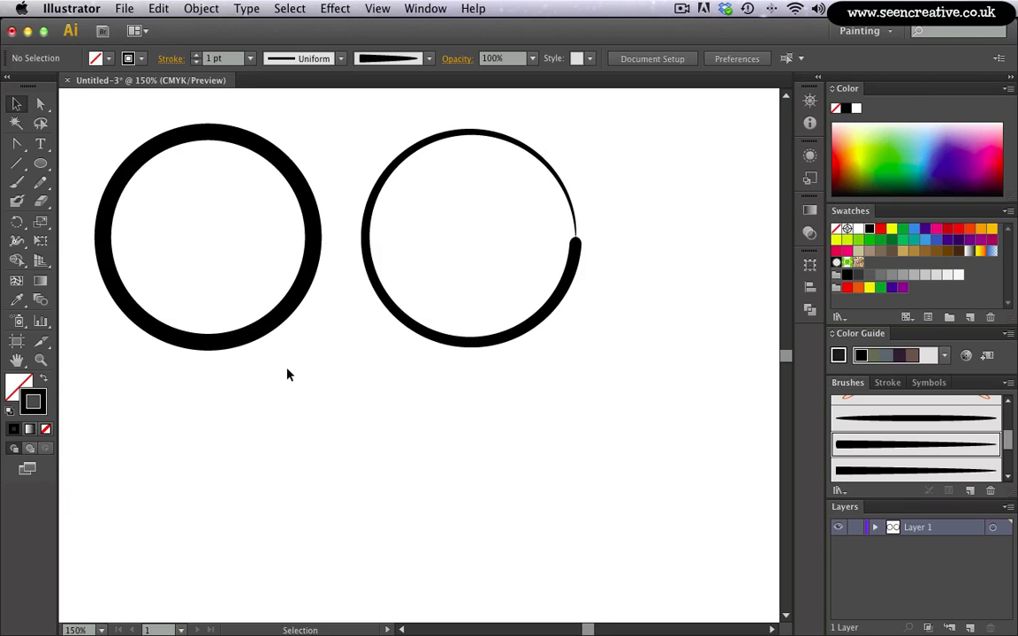
Duplicate the left circle and place the copy below, centred between the two upper circles.
drag(269, 268, 279, 407)
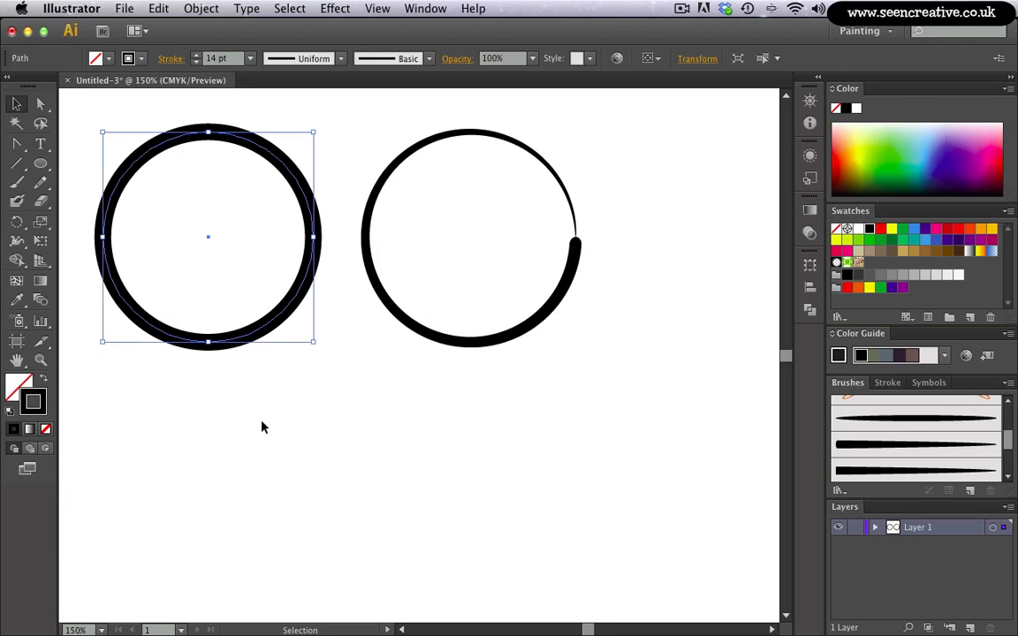
key(a)
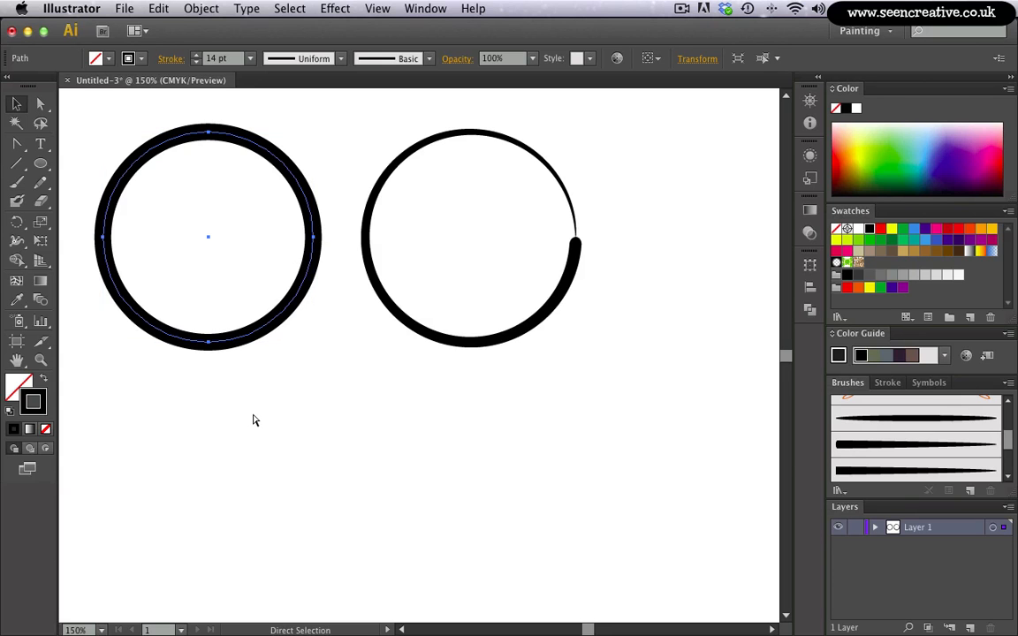
key(v)
key(super+c)
key(super+f)
key(shift+Down)
key(shift+Down)
key(shift+Down)
key(shift+Down)
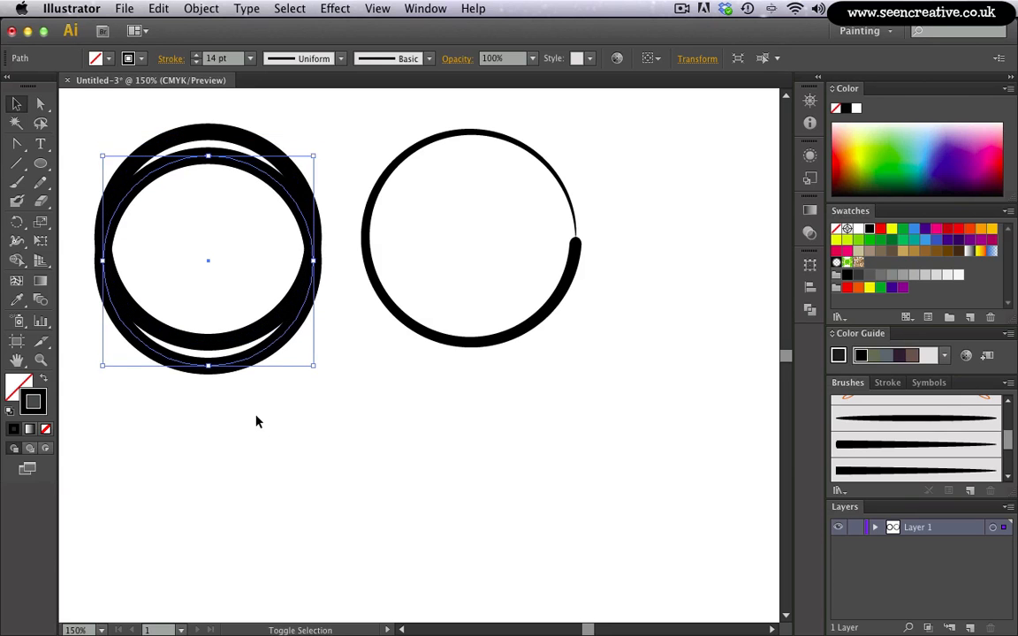
key(shift+Down)
key(shift+Down)
key(shift+Down)
key(shift+Down)
key(shift+Down)
key(shift+Down)
key(shift+Down)
key(shift+Down)
key(shift+Down)
key(shift+Down)
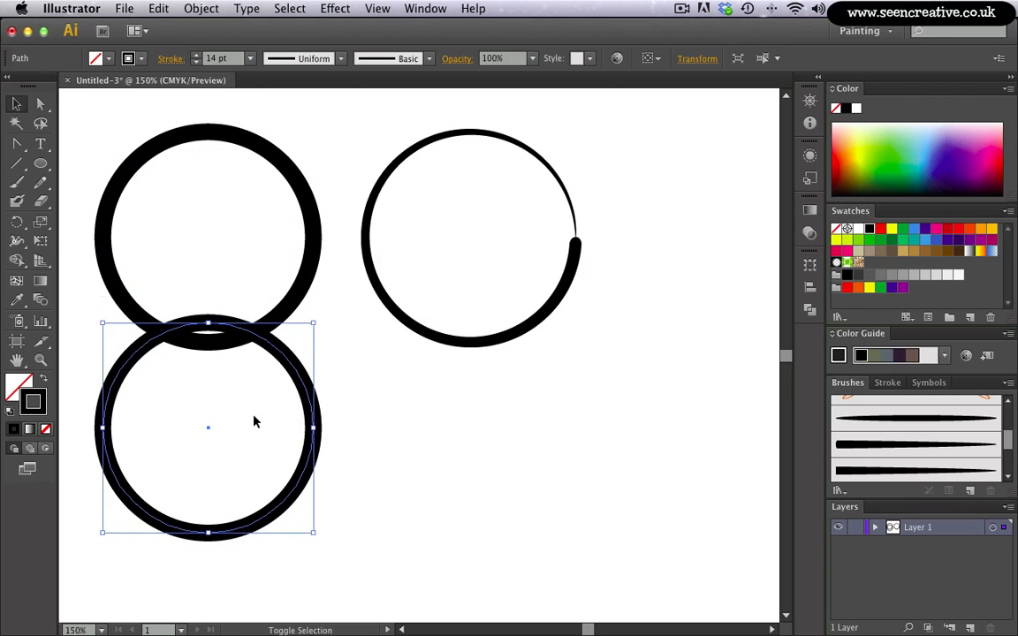
key(shift+Right)
key(shift+Right)
key(shift+Right)
key(shift+Right)
key(shift+Right)
key(shift+Right)
key(shift+Right)
key(shift+Right)
key(shift+Right)
key(shift+Right)
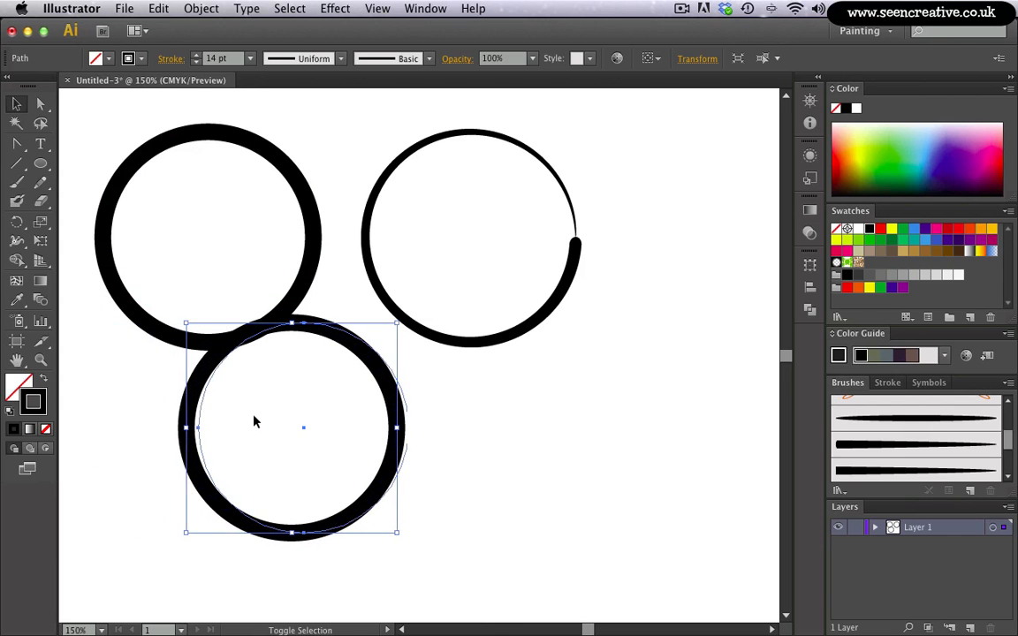
key(shift+Down)
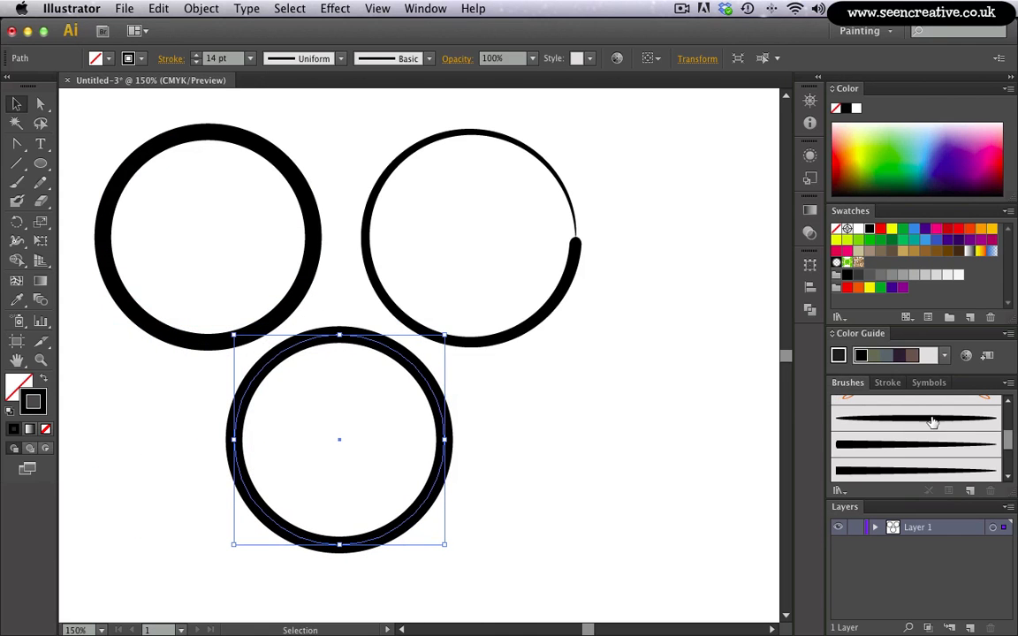
Apply the art brush with thick ends and a thin middle to the lower circle and deselect it.
scroll(1005, 453, down, 1)
scroll(1006, 453, down, 2)
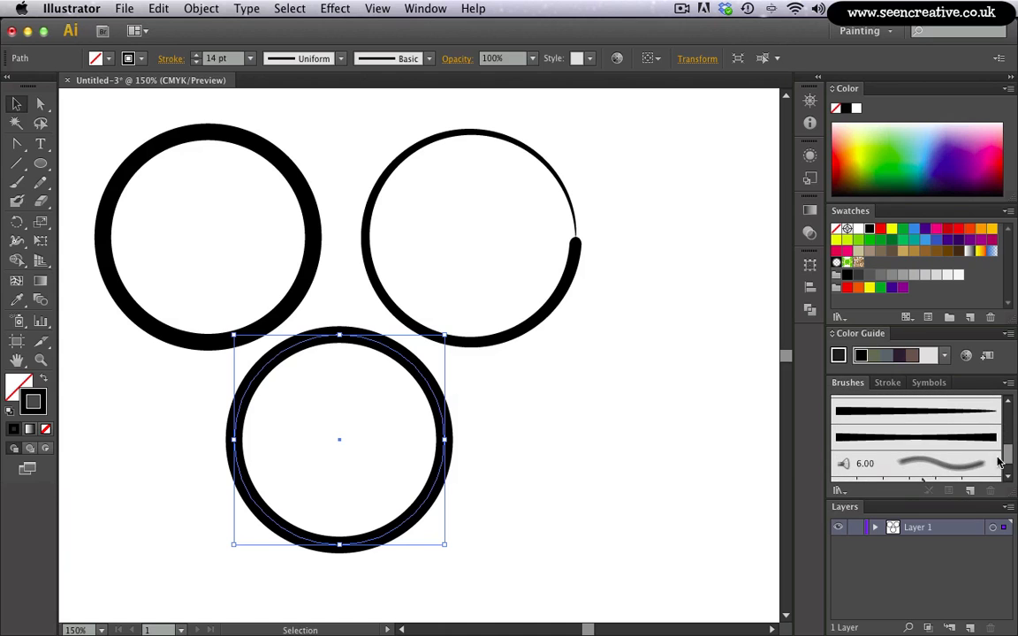
click(855, 441)
click(147, 423)
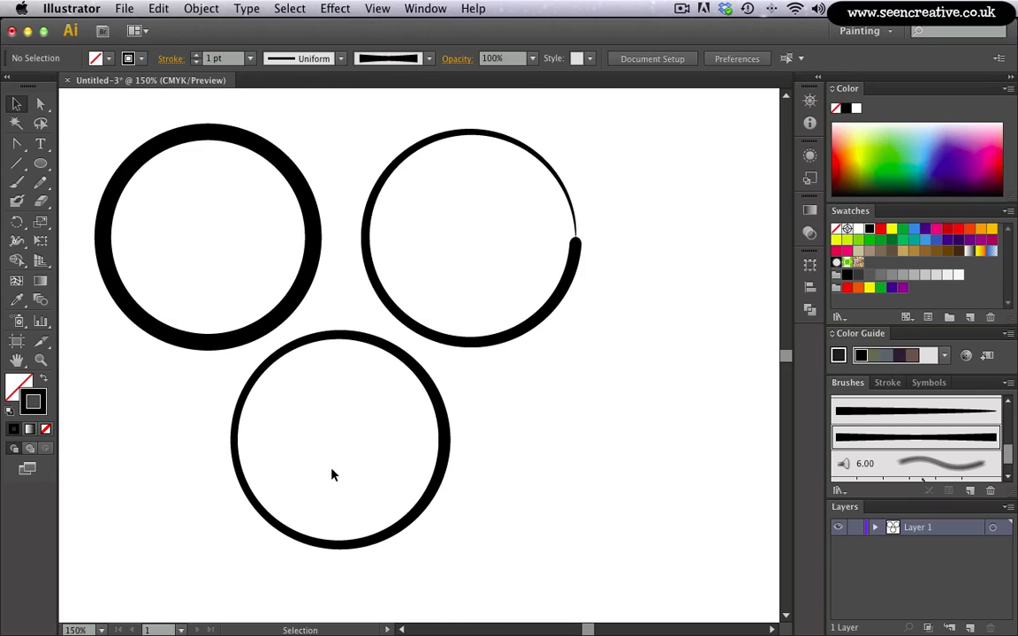
Rotate the lower circle counterclockwise so the thick part of its stroke sits on its left side, and deselect it.
click(241, 471)
drag(226, 328, 205, 422)
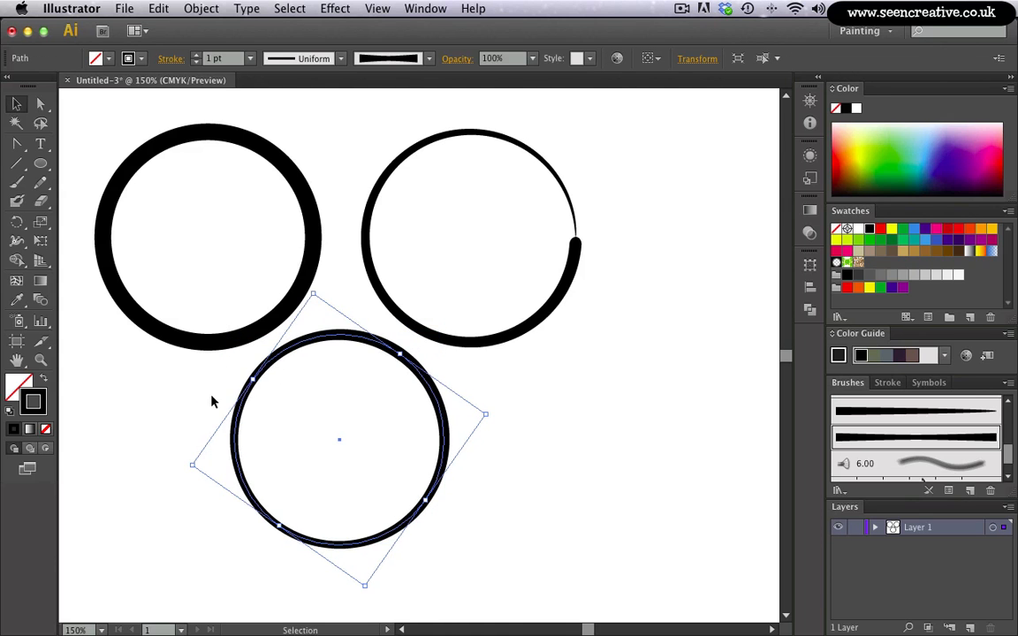
drag(311, 290, 183, 472)
drag(195, 386, 188, 444)
click(154, 483)
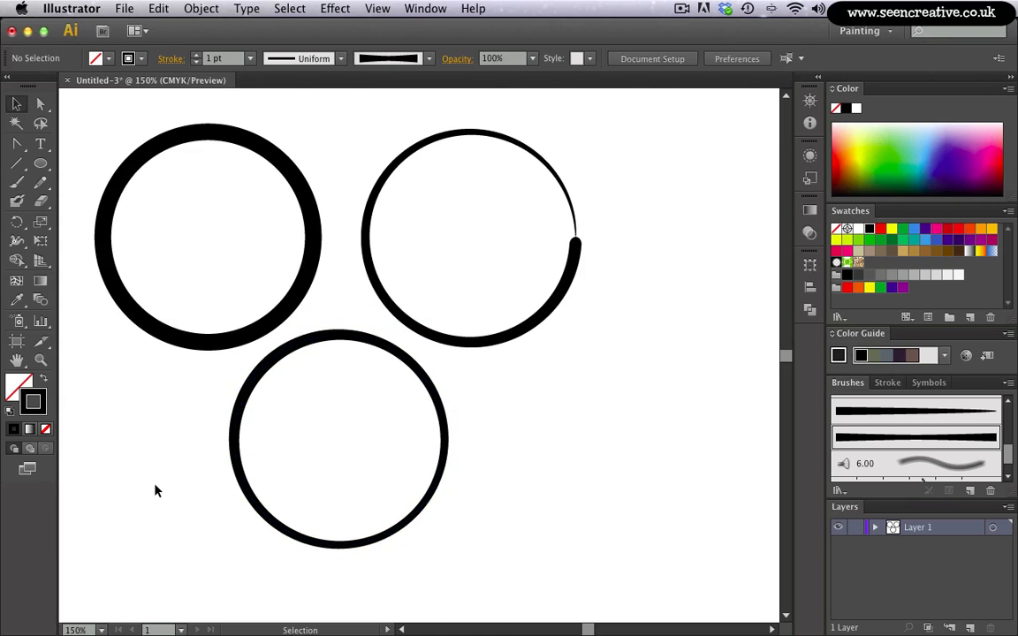
Draw a solid black circle without a stroke in the empty lower-right area of the artboard and deselect it.
click(41, 168)
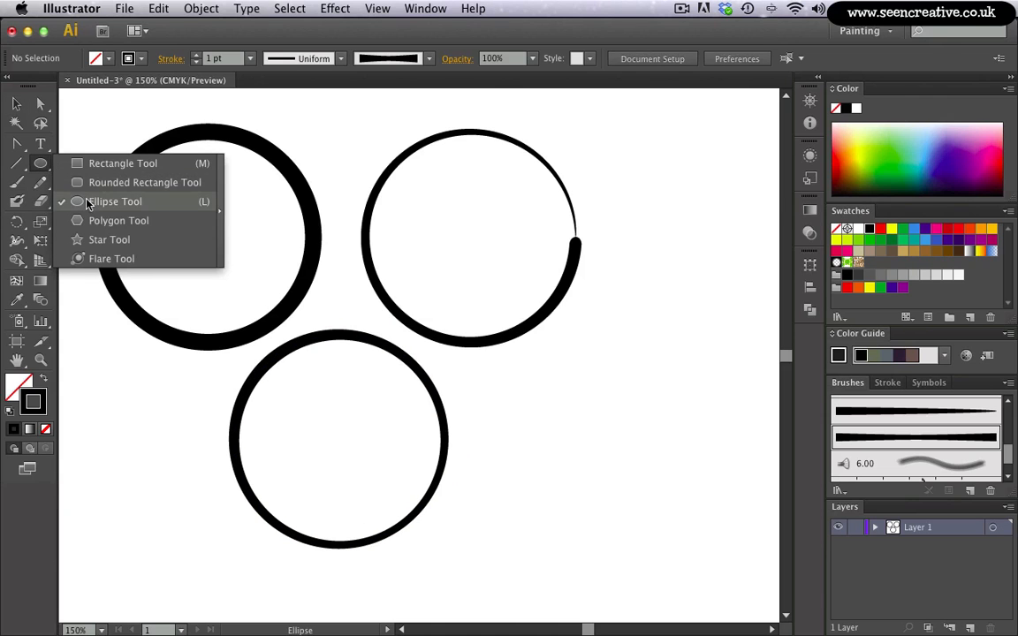
click(68, 201)
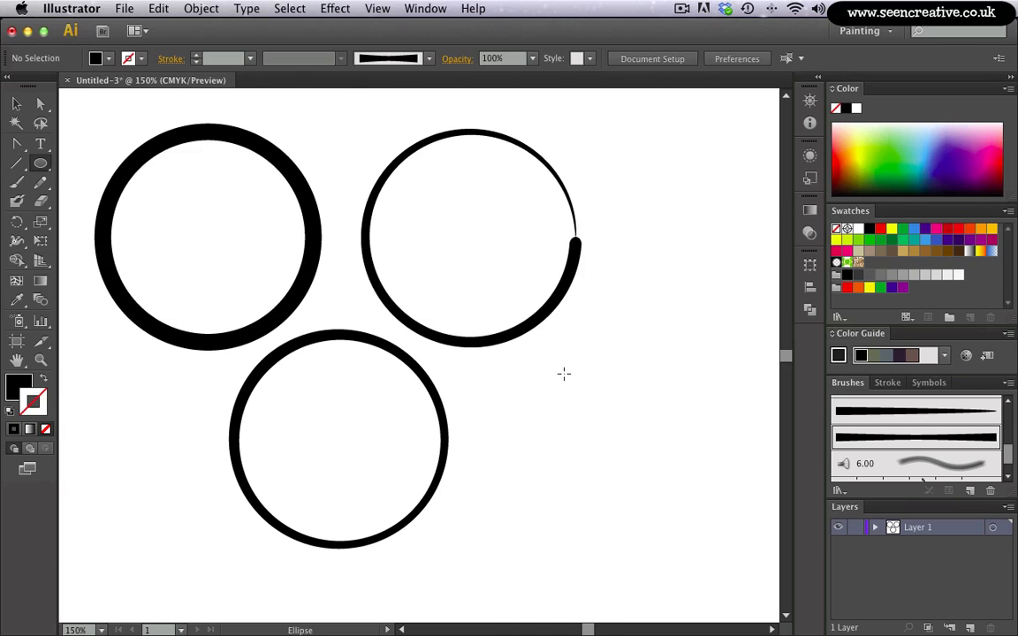
drag(549, 359, 742, 561)
key(v)
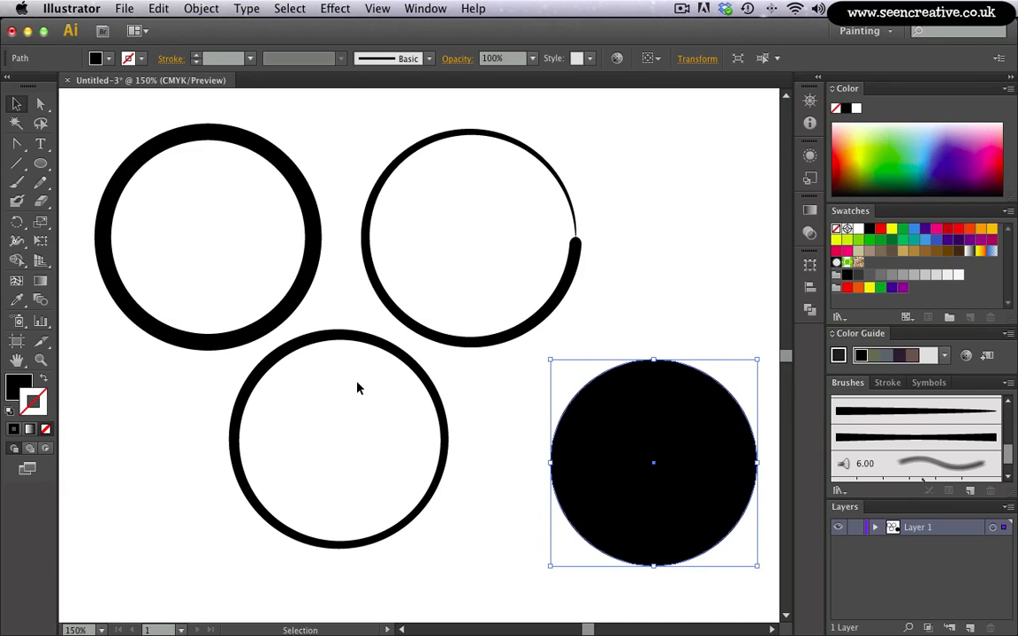
click(500, 489)
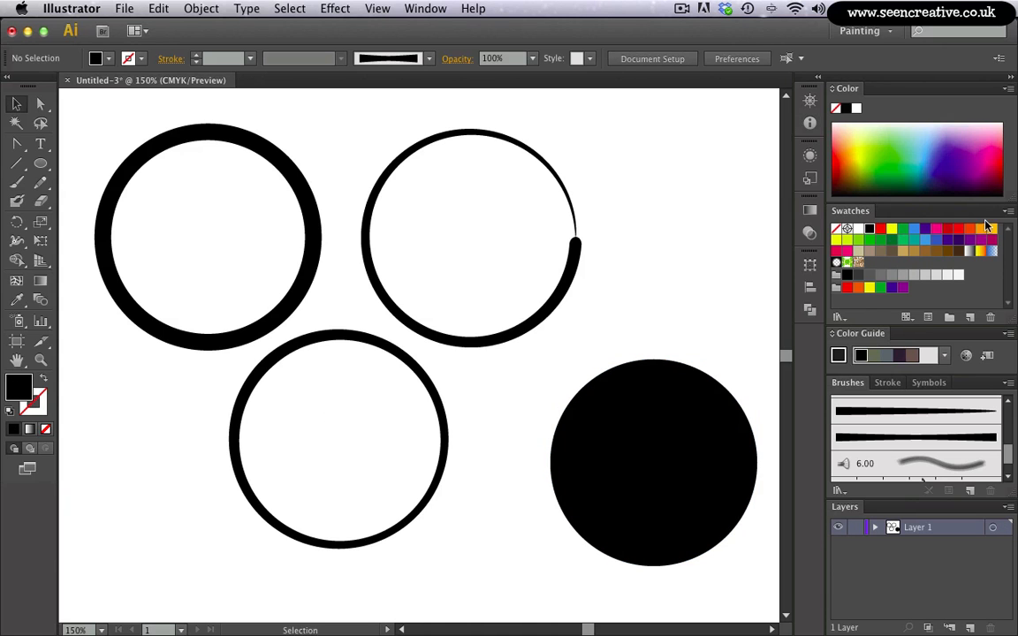
Draw a yellow circle and fit it slightly smaller and off-centre inside the black circle, leaving an uneven black rim.
click(891, 229)
click(40, 163)
drag(484, 358, 687, 558)
key(v)
drag(533, 494, 587, 490)
drag(552, 363, 563, 372)
drag(582, 465, 573, 460)
click(528, 438)
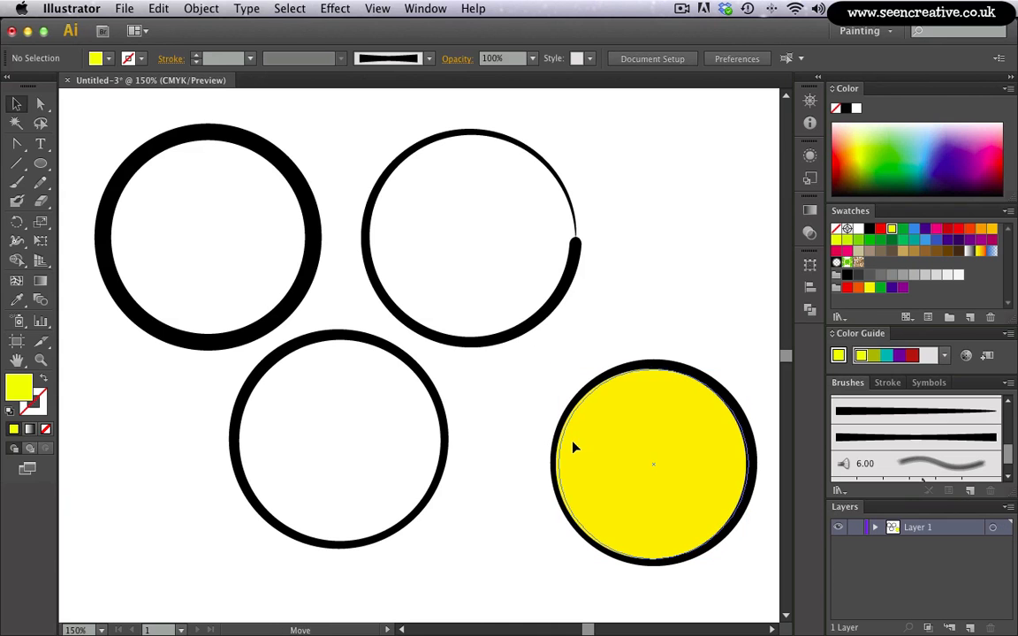
Subtract the yellow circle from the black one with the Pathfinder's Minus Front and delete the resulting ring.
click(573, 447)
click(502, 398)
drag(502, 399, 592, 469)
click(810, 309)
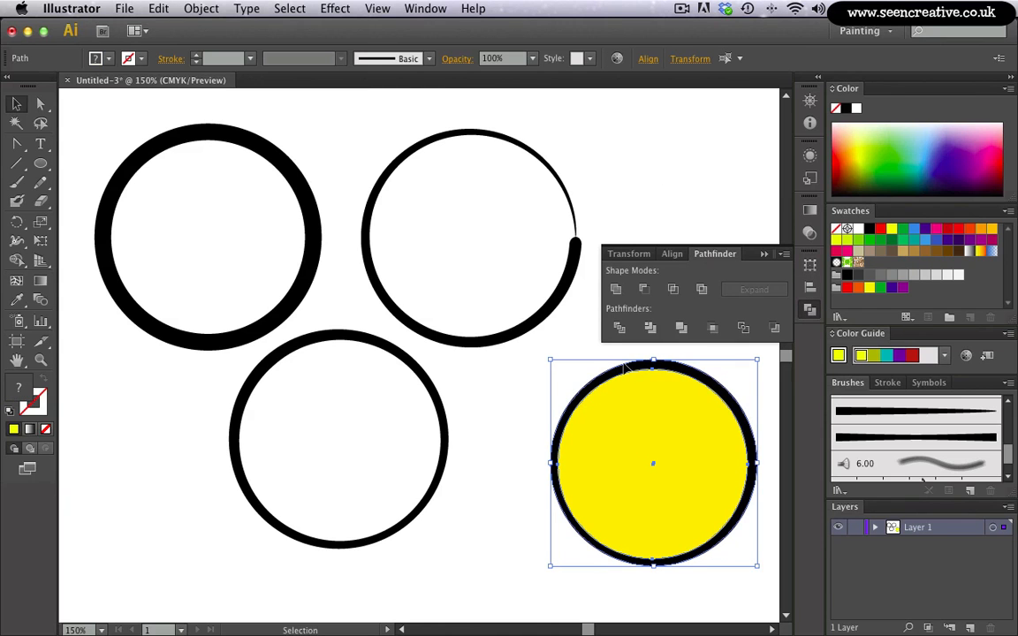
click(643, 288)
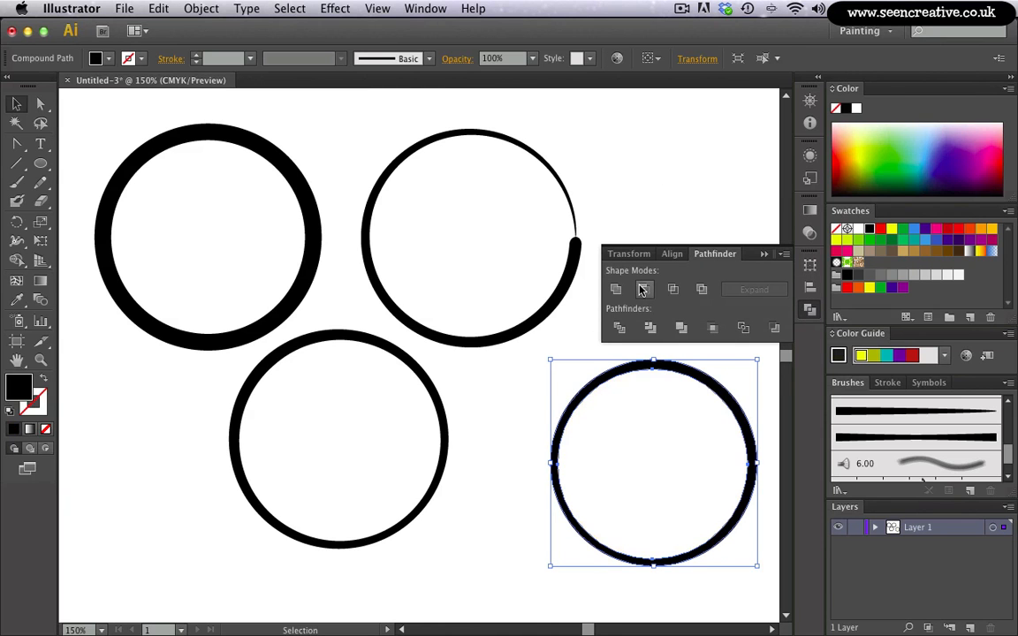
click(765, 254)
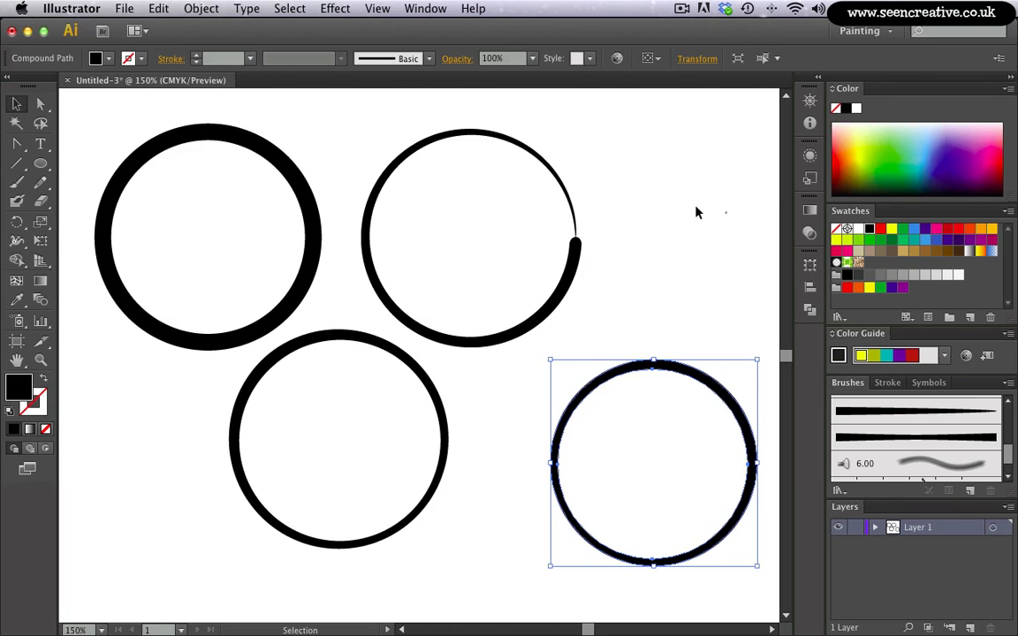
click(535, 451)
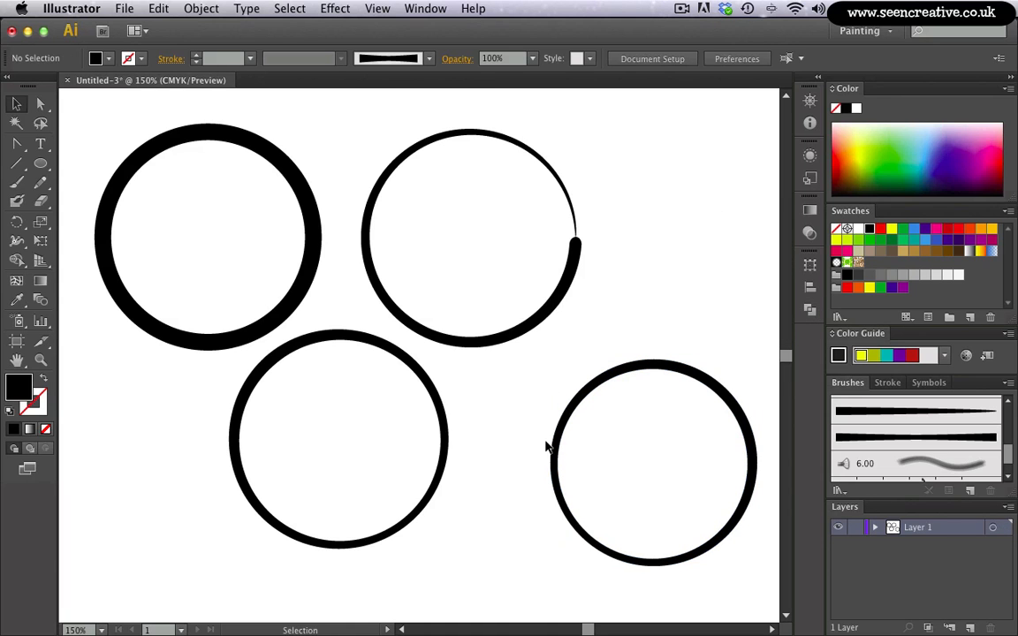
drag(572, 418, 186, 444)
key(Delete)
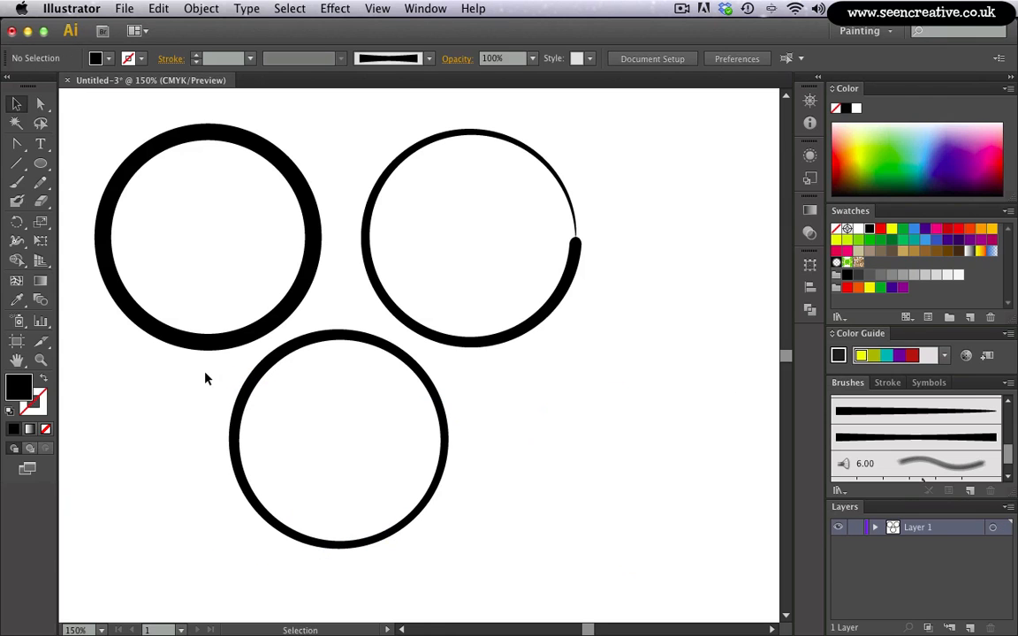
Draw a circle with a black stroke and no fill in the lower-right area of the artboard.
click(40, 164)
click(44, 381)
drag(525, 365, 724, 563)
Set the new circle's stroke weight to 13 pt, apply the thick-ended art brush with a thin middle, and deselect it.
click(196, 55)
click(196, 55)
click(197, 55)
click(196, 55)
click(196, 55)
click(196, 55)
click(196, 55)
click(196, 55)
click(196, 55)
click(196, 54)
click(196, 54)
click(196, 55)
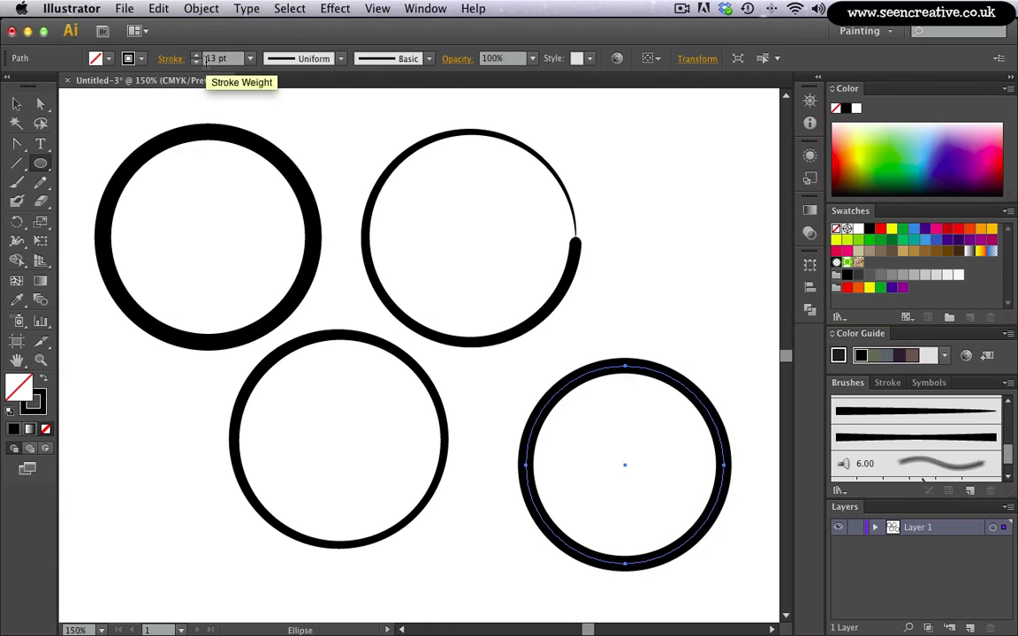
click(16, 103)
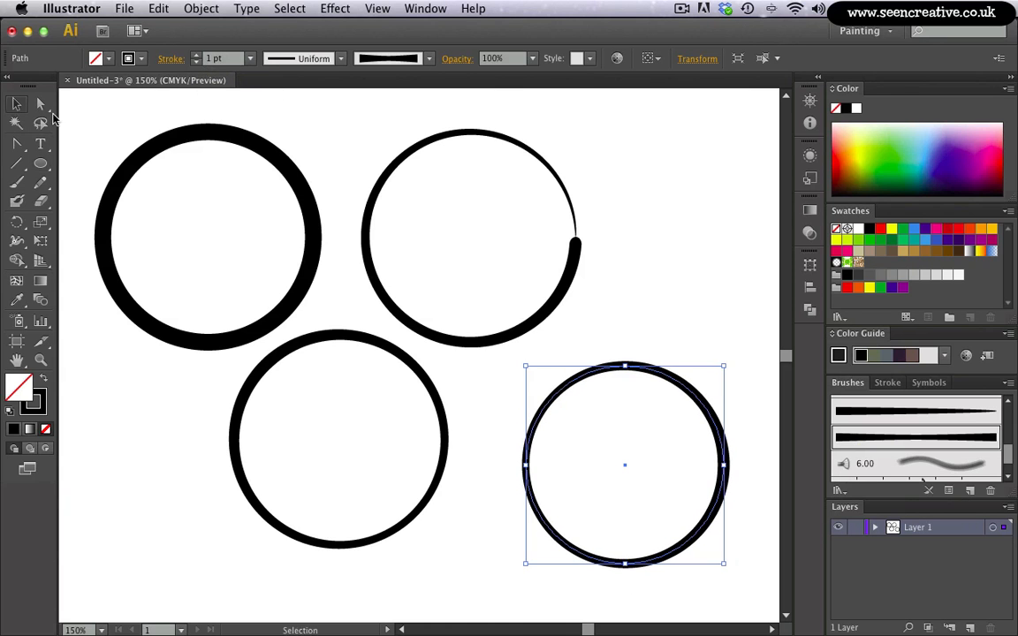
click(187, 365)
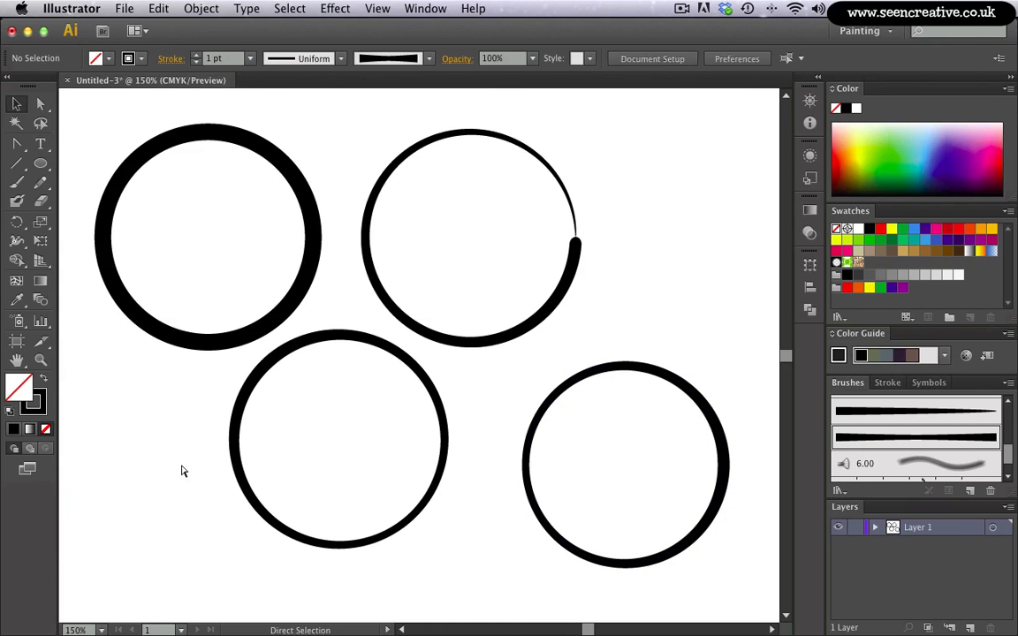
Delete all four circles to clear the artboard.
key(super+0)
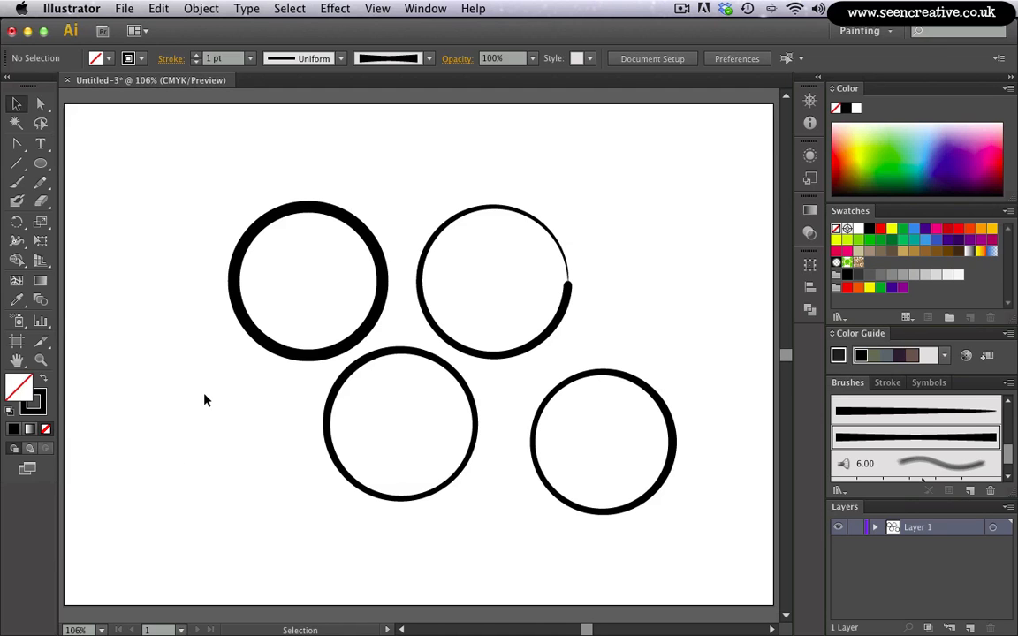
drag(198, 162, 534, 479)
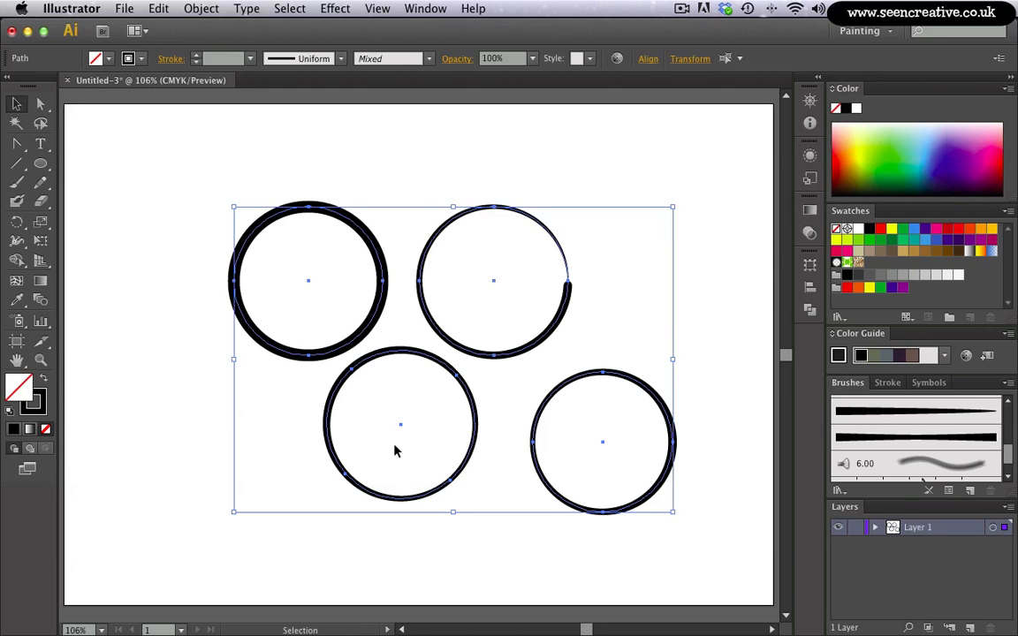
key(Delete)
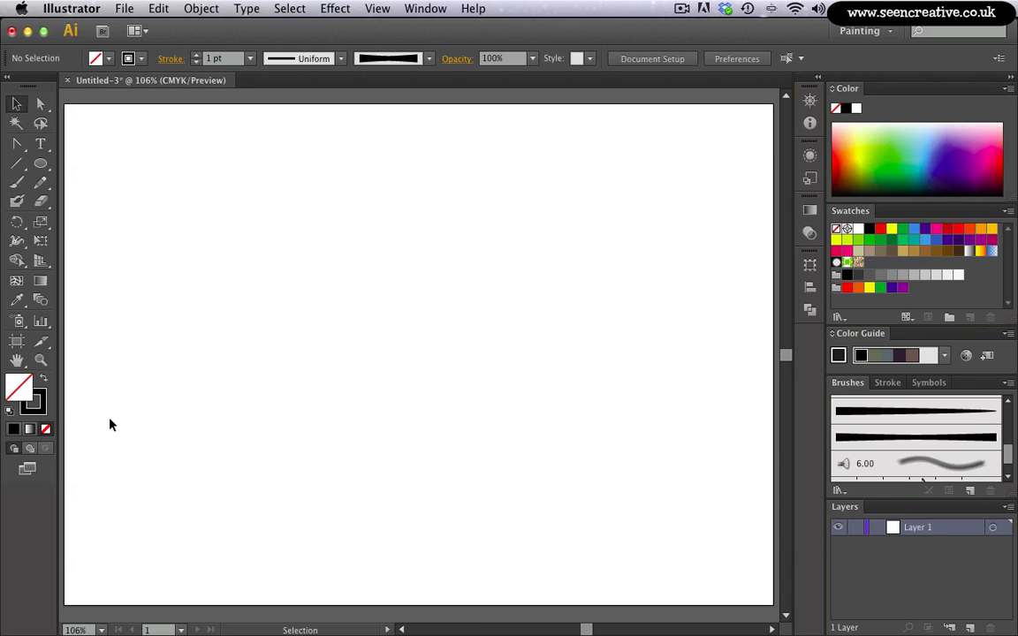
Paint a long wavy stroke across the upper artboard with the Paintbrush and the art brush tapered at both ends.
click(17, 182)
scroll(1007, 443, up, 2)
click(884, 423)
mouse_move(636, 193)
mouse_down()
mouse_move(568, 192)
mouse_move(464, 155)
mouse_move(307, 191)
mouse_move(135, 162)
mouse_up()
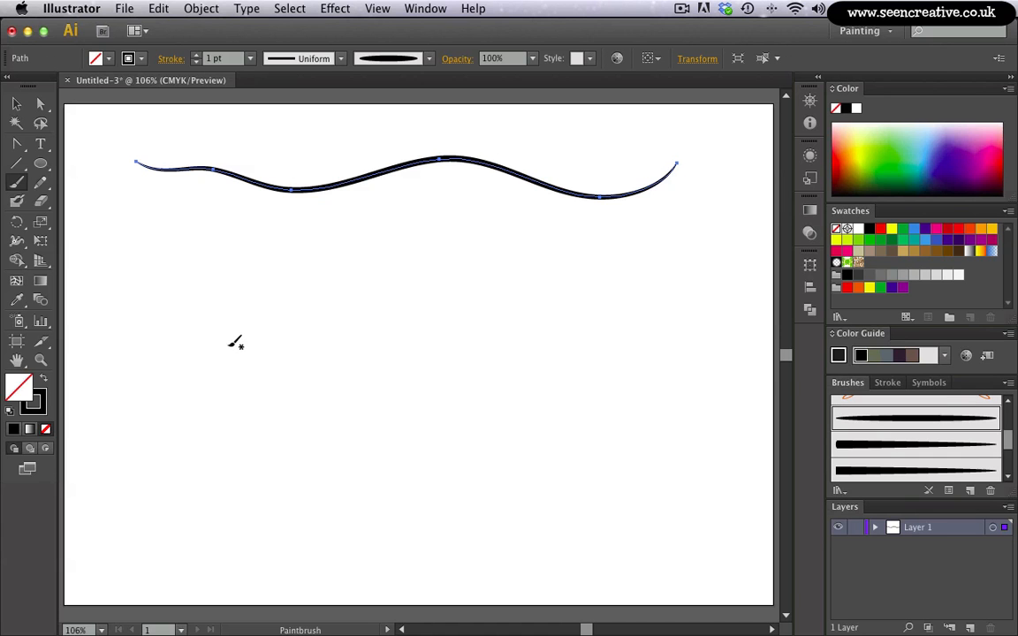
Duplicate the wavy stroke in place and move the copy straight down below the original.
click(13, 106)
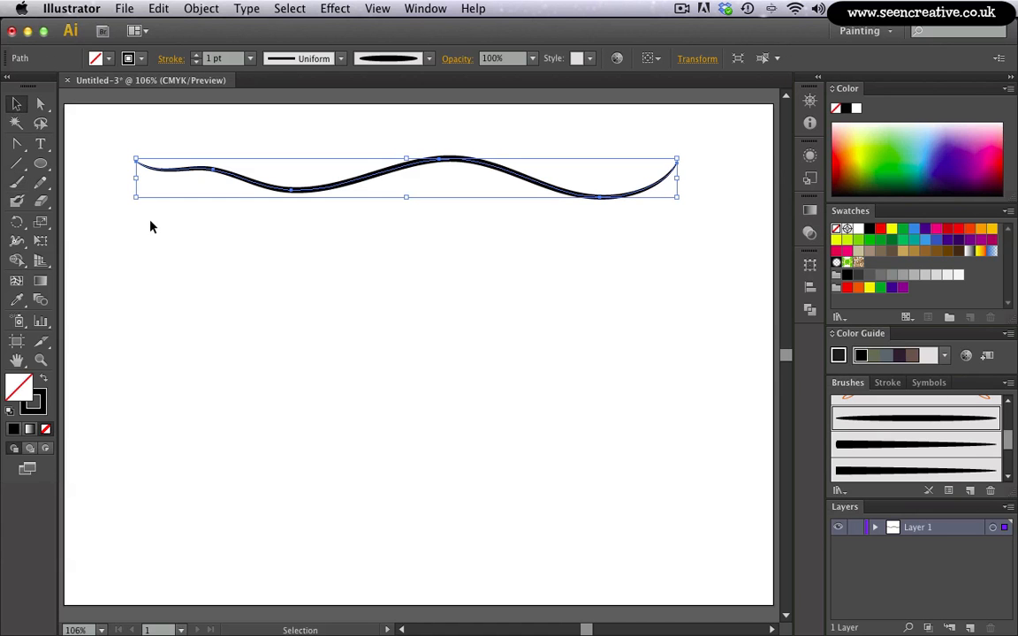
key(super)
key(super+f)
key(shift+Down)
key(shift+Down)
key(shift+Down)
key(shift+Down)
key(shift+Down)
key(shift+Down)
key(shift+Down)
key(shift+Down)
key(shift+Down)
key(shift+Down)
key(shift+Down)
key(shift+Down)
key(shift+Down)
key(shift+Down)
key(shift+Down)
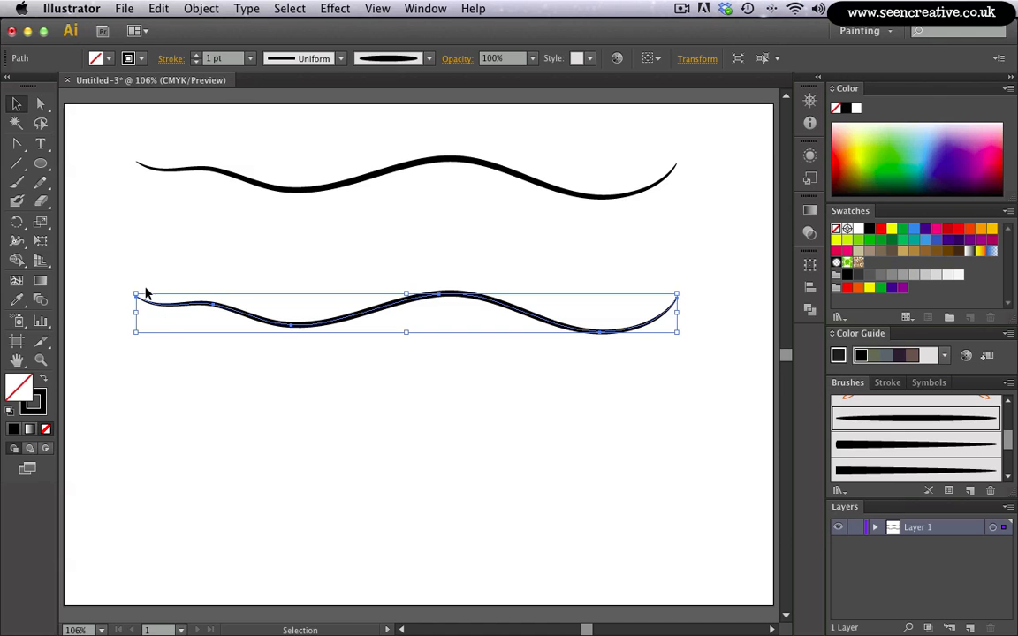
Scale the copied stroke proportionally down to about a third of its width to compare its thickness, and delete it.
drag(134, 291, 284, 342)
click(302, 358)
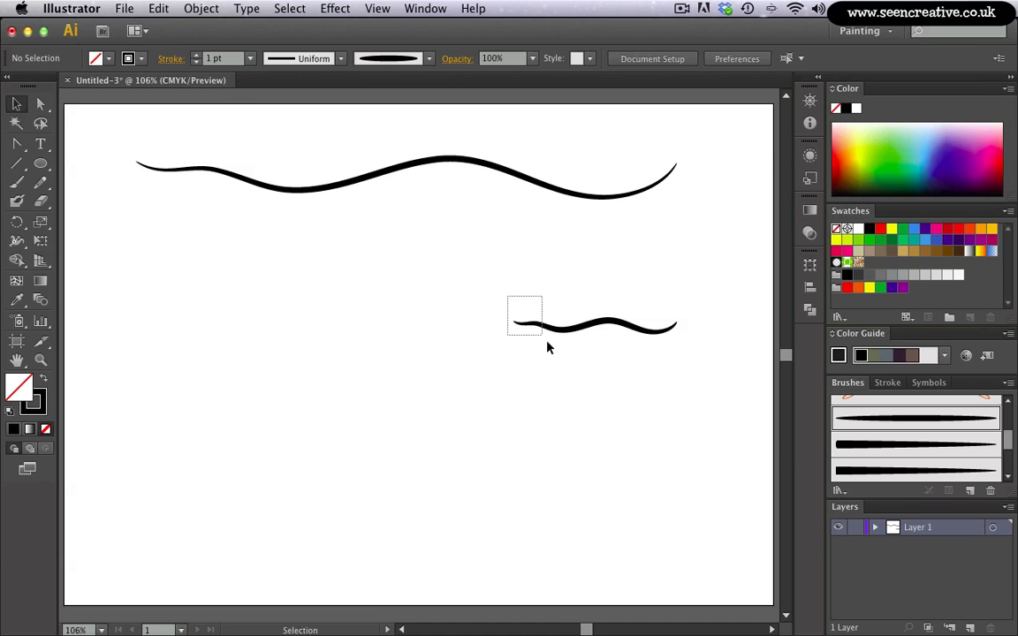
drag(536, 334, 541, 345)
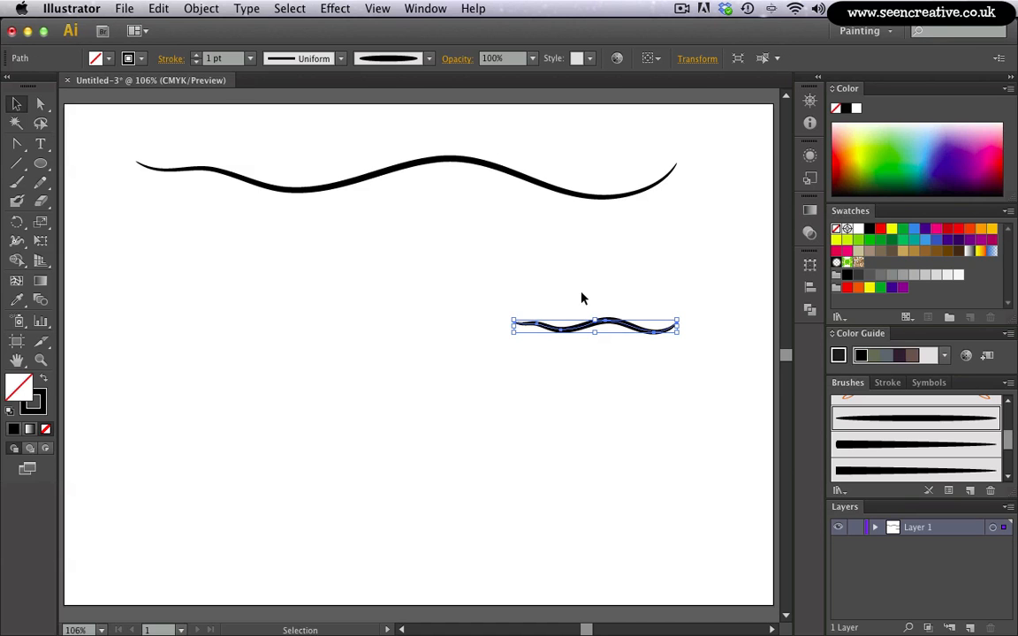
key(Delete)
Duplicate the remaining wavy stroke again and move the new copy straight down beneath it.
drag(333, 212, 335, 402)
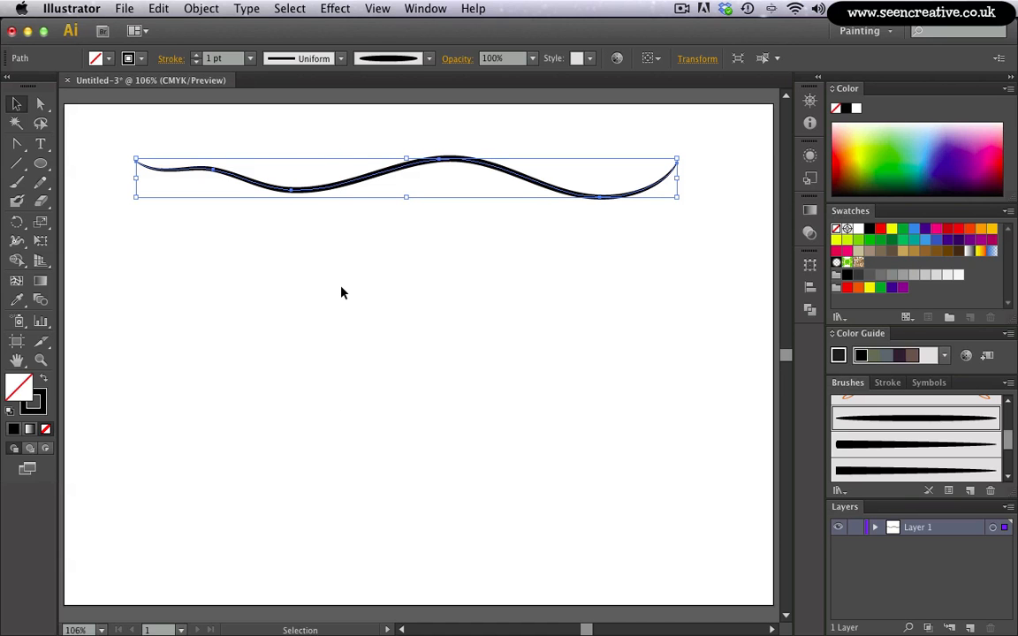
key(super+c)
key(super+f)
key(shift+Down)
key(shift+Down)
key(shift+Down)
key(shift+Down)
key(shift+Down)
key(shift+Down)
key(shift+Down)
key(shift+Down)
key(shift+Down)
key(shift+Down)
key(shift+Down)
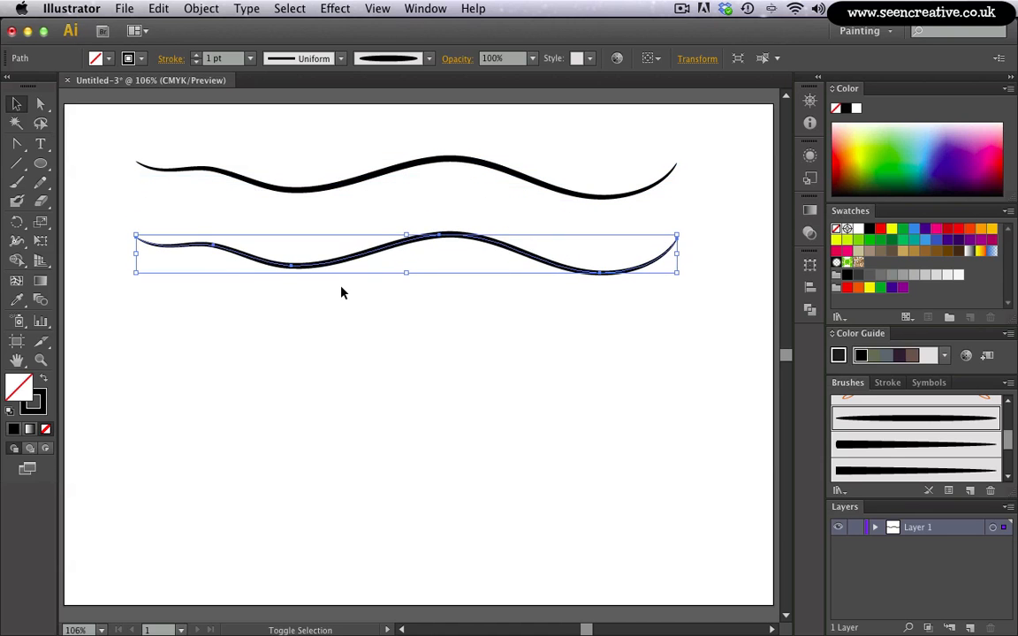
key(shift+Down)
key(shift+Down)
key(shift+Down)
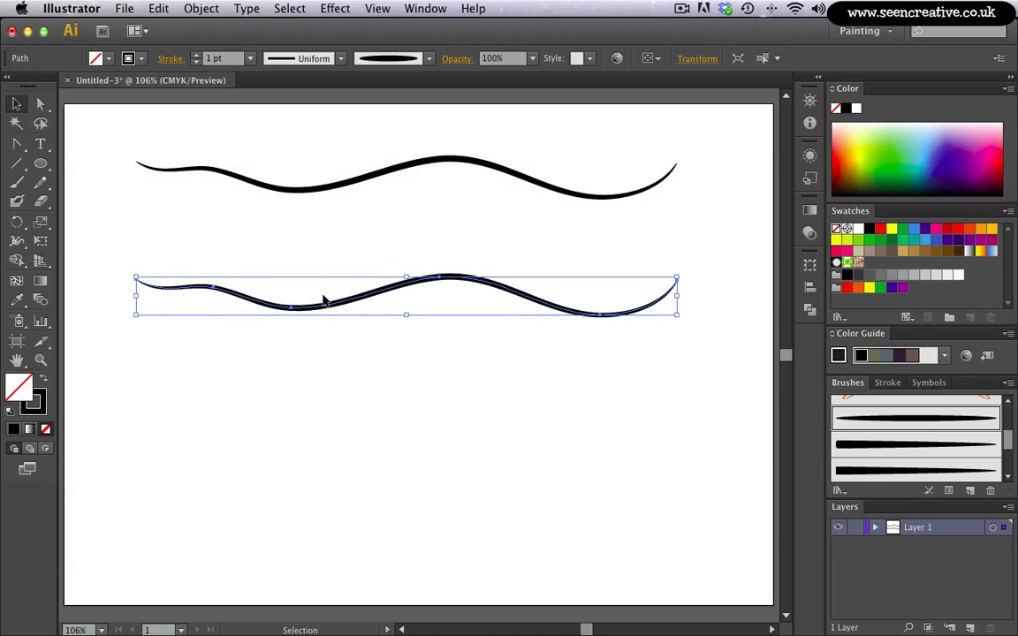
Expand the appearance of the lower wavy stroke into a filled outline shape and deselect it.
click(182, 11)
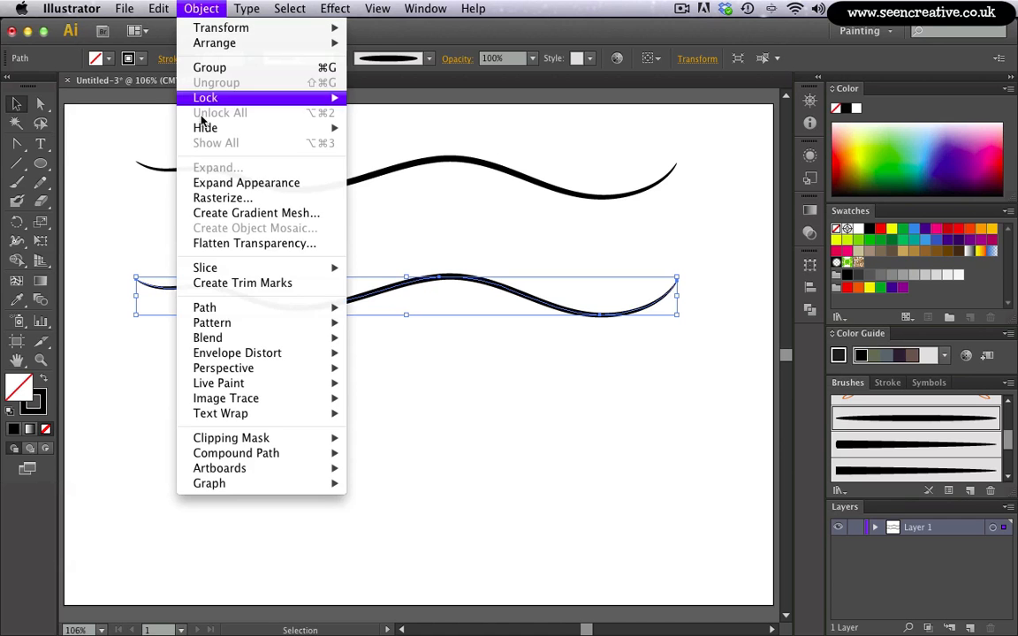
click(205, 185)
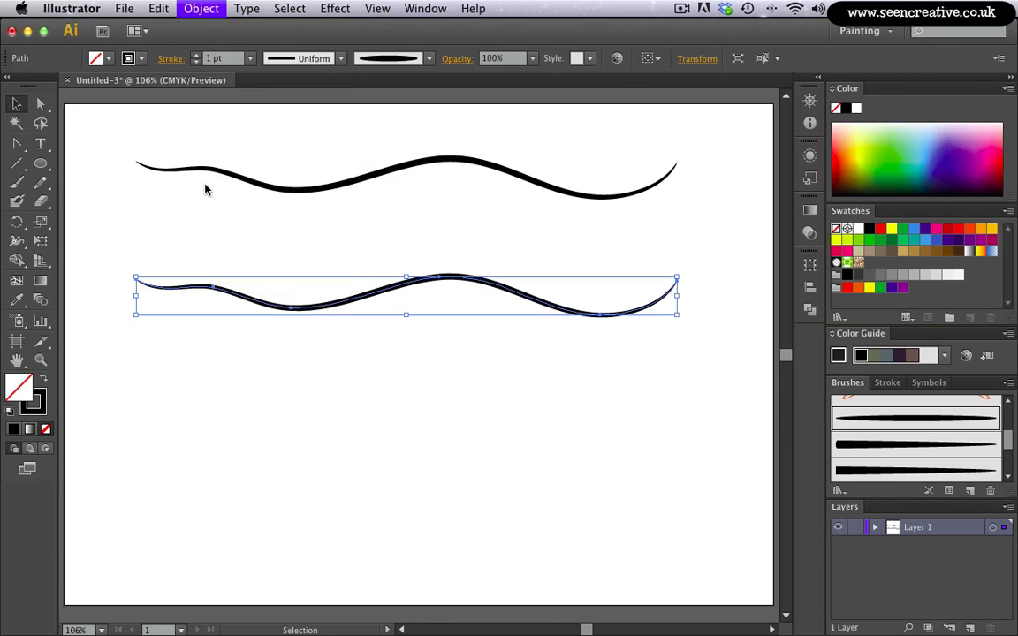
click(262, 334)
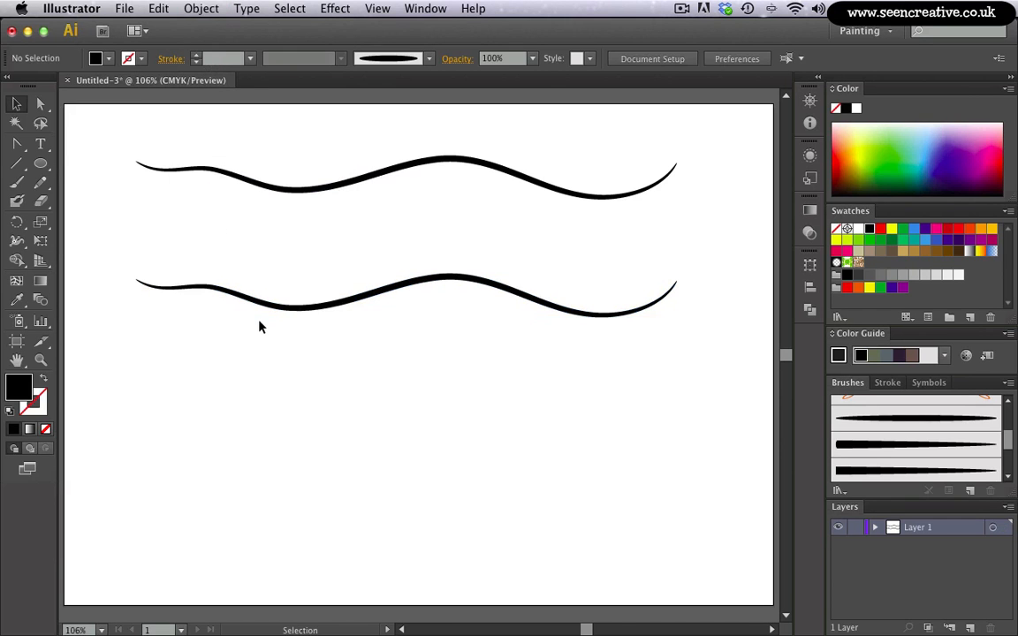
Move the expanded wavy stroke straight up to sit just below the original brushed stroke.
click(284, 311)
key(Up)
key(Up)
key(Up)
key(Up)
key(Up)
key(Up)
key(Up)
key(Up)
key(Up)
key(Up)
key(Up)
key(Up)
key(Up)
key(Up)
key(Up)
key(Up)
key(Up)
key(Up)
key(Up)
key(Up)
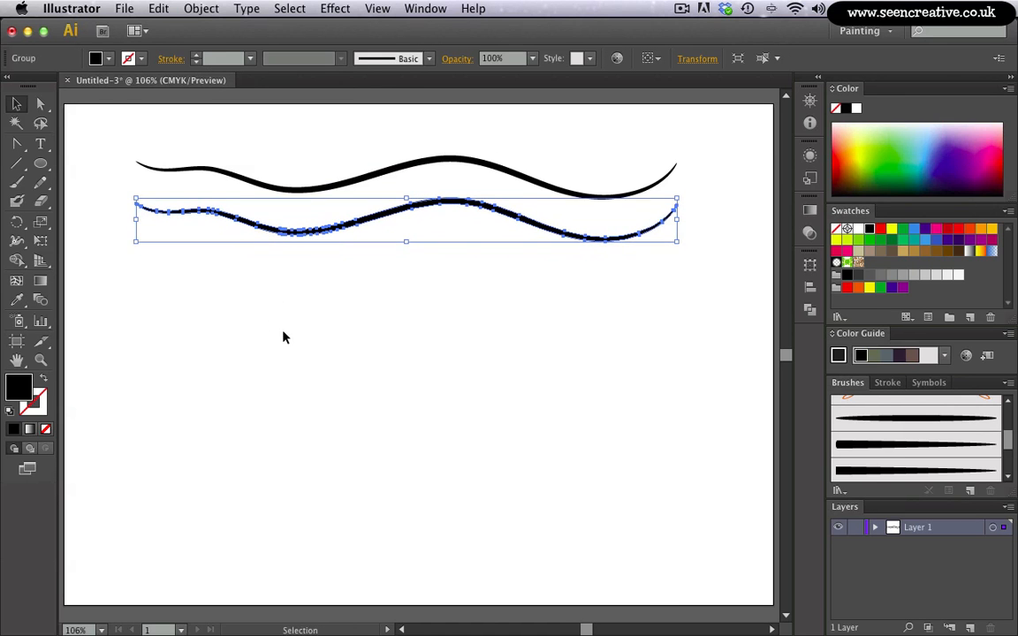
Select both wavy strokes and compare the brushed stroke's path with the expanded stroke's outline points up close.
key(z)
drag(248, 132, 388, 301)
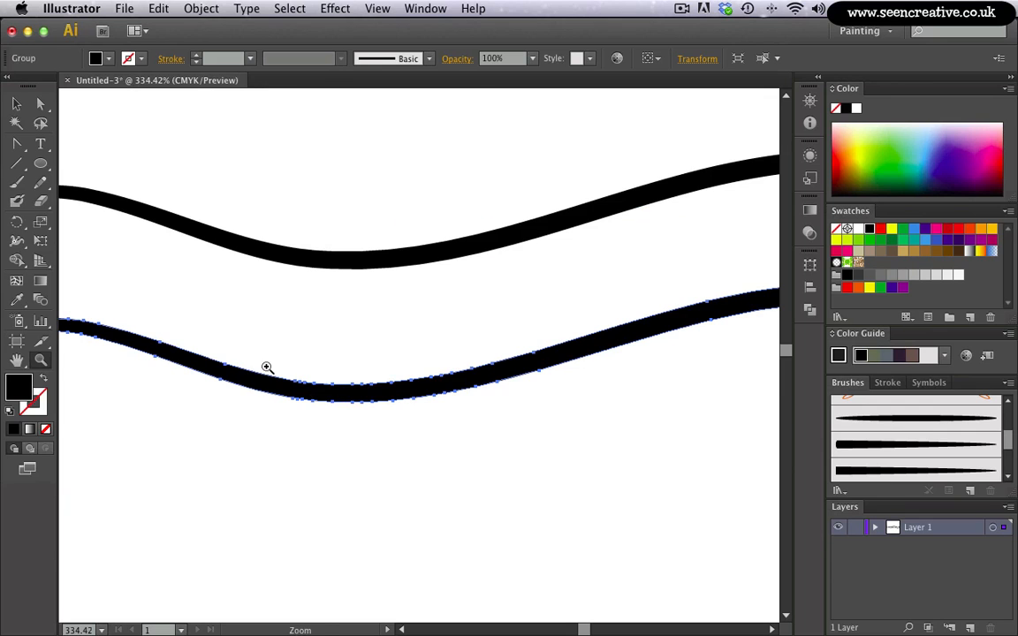
key(super+a)
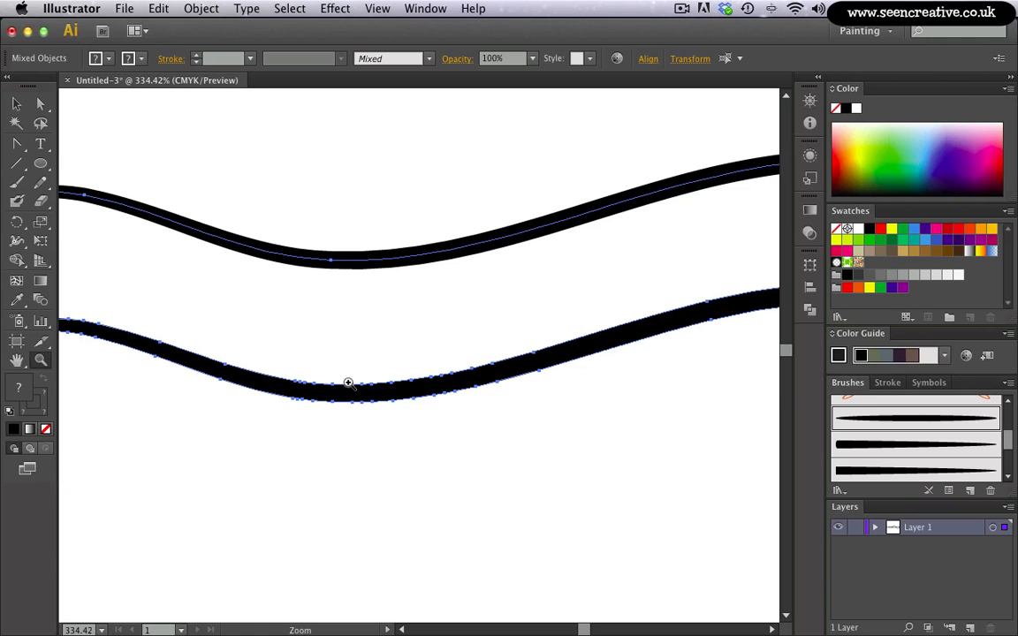
Reshape the upper brushed stroke by raising its first trough's anchor point and tilting that point's direction handle with Direct Selection.
click(39, 103)
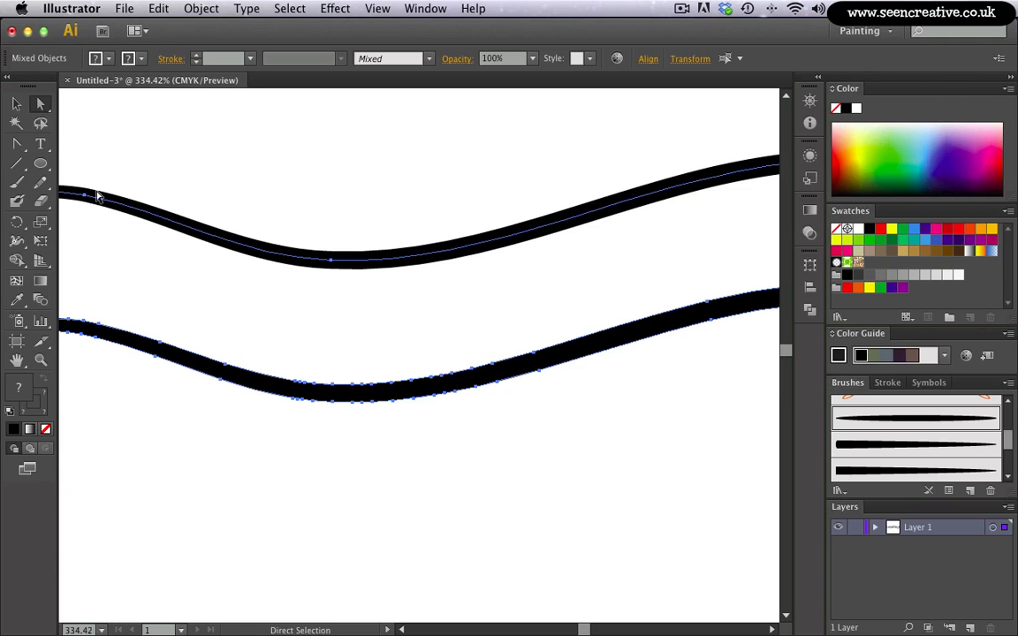
click(186, 169)
mouse_move(317, 226)
mouse_down()
mouse_move(350, 281)
mouse_move(334, 265)
mouse_move(327, 222)
mouse_up()
key(super+z)
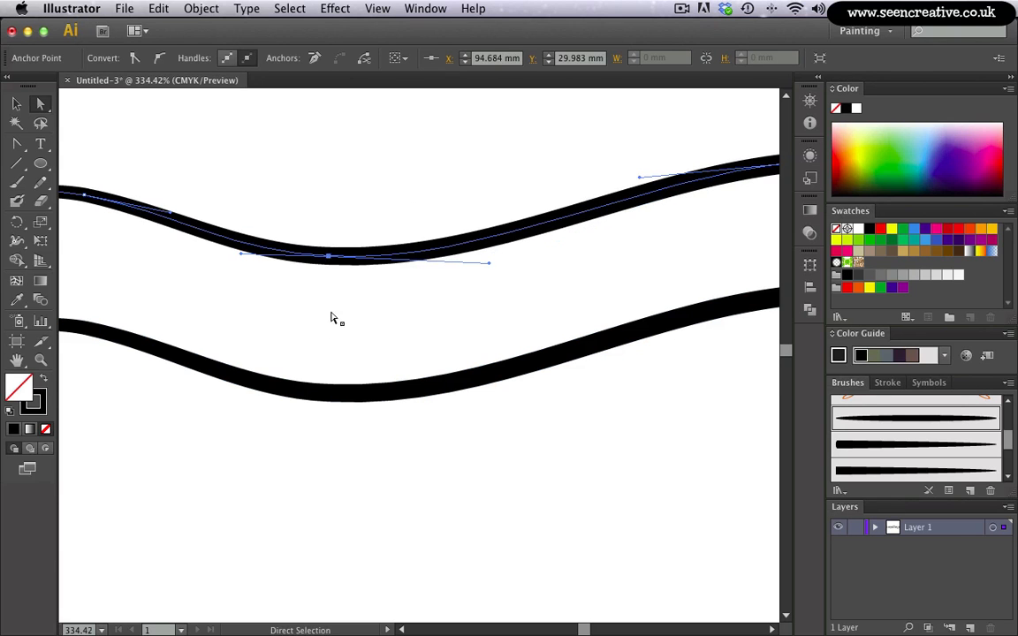
drag(332, 261, 316, 209)
drag(231, 204, 247, 237)
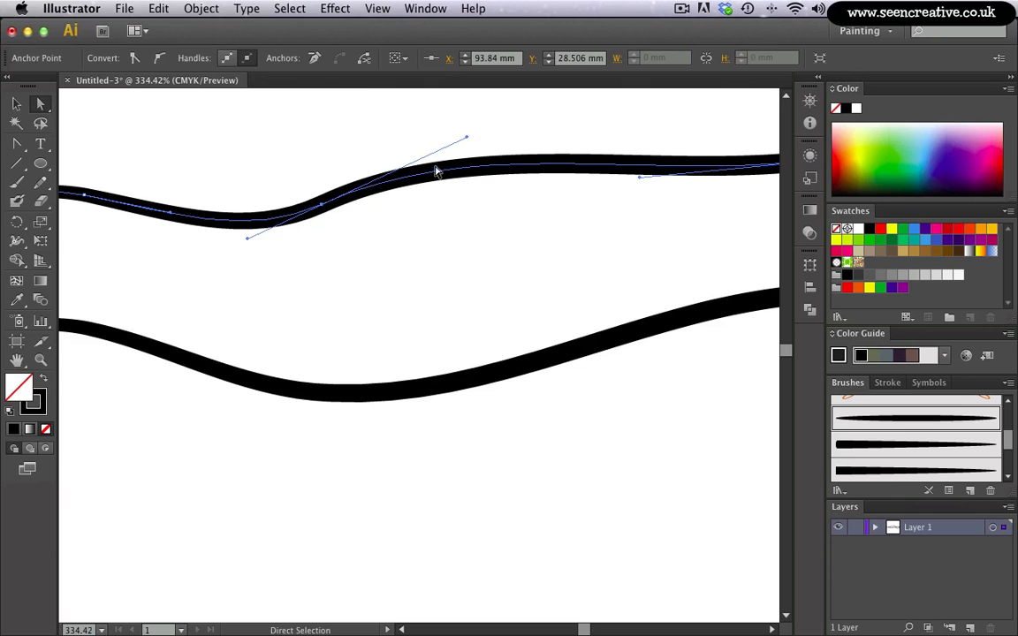
Pull several outline anchor points around the expanded stroke's trough outward into jagged spikes, and deselect the shape.
click(300, 387)
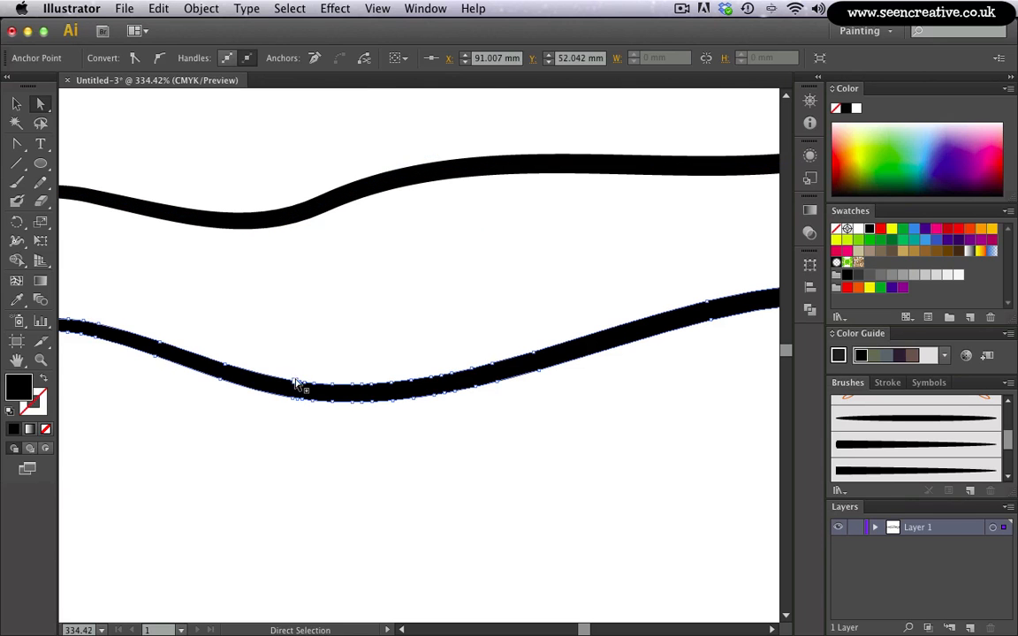
drag(294, 385, 279, 342)
drag(316, 386, 317, 360)
drag(375, 398, 379, 424)
drag(407, 388, 409, 364)
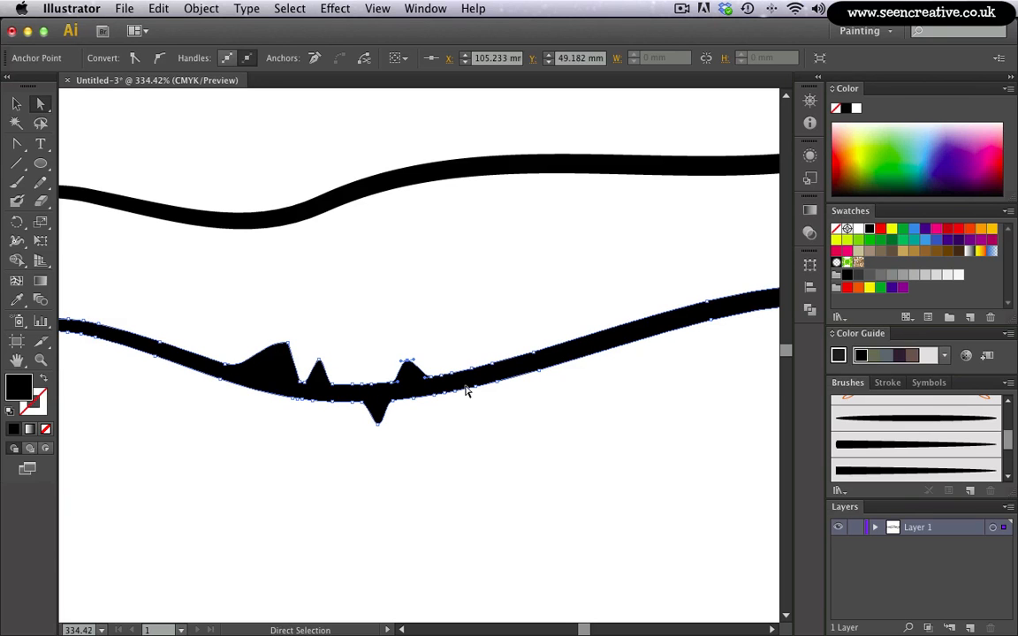
drag(477, 390, 499, 345)
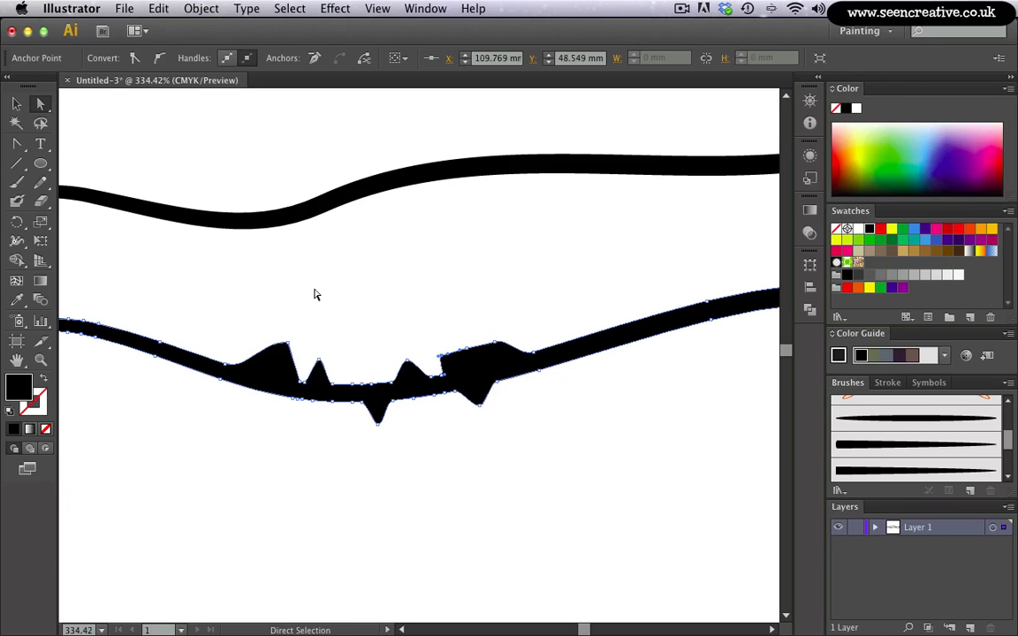
key(v)
click(320, 333)
key(a)
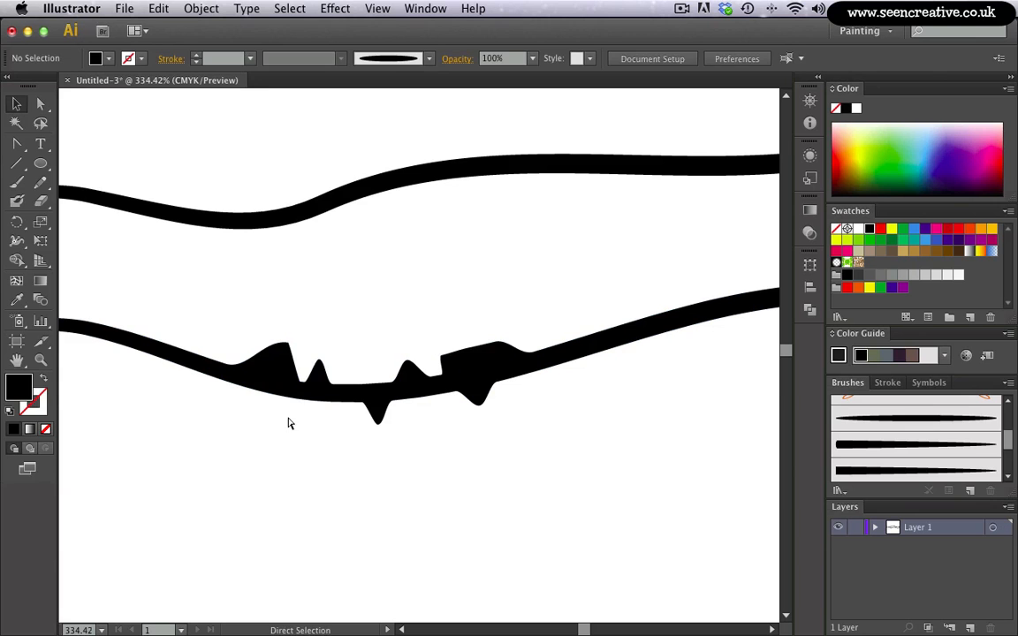
Undo the spikes on the expanded stroke and the large anchor and handle changes on the upper brushed stroke.
key(ctrl+z)
key(ctrl+z)
key(ctrl+z)
key(ctrl+z)
key(ctrl+z)
key(ctrl+z)
key(ctrl+z)
key(ctrl+z)
key(ctrl+z)
key(ctrl+z)
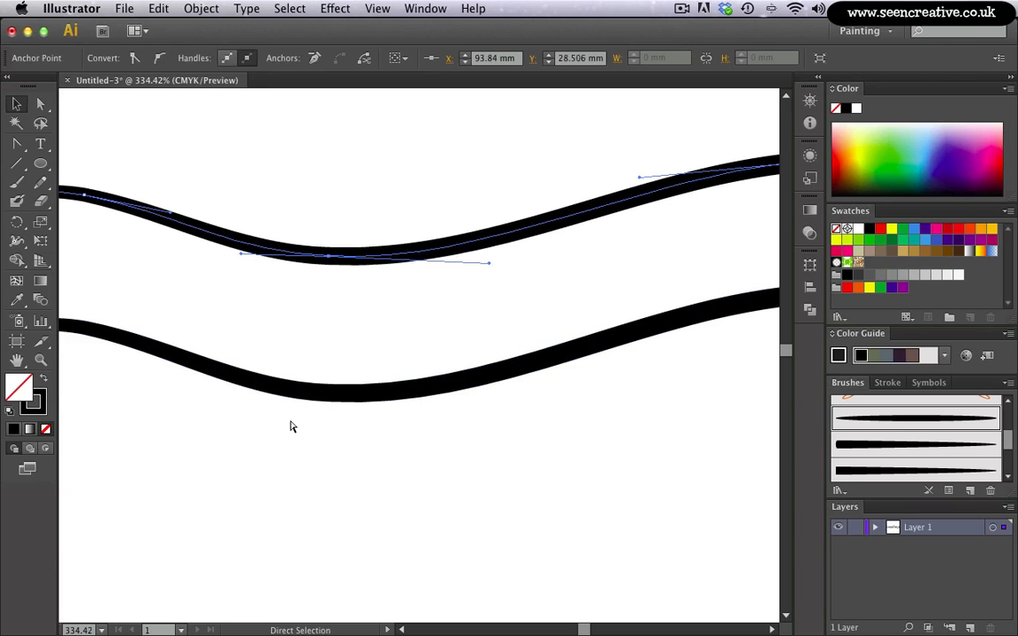
key(ctrl+z)
key(ctrl+z)
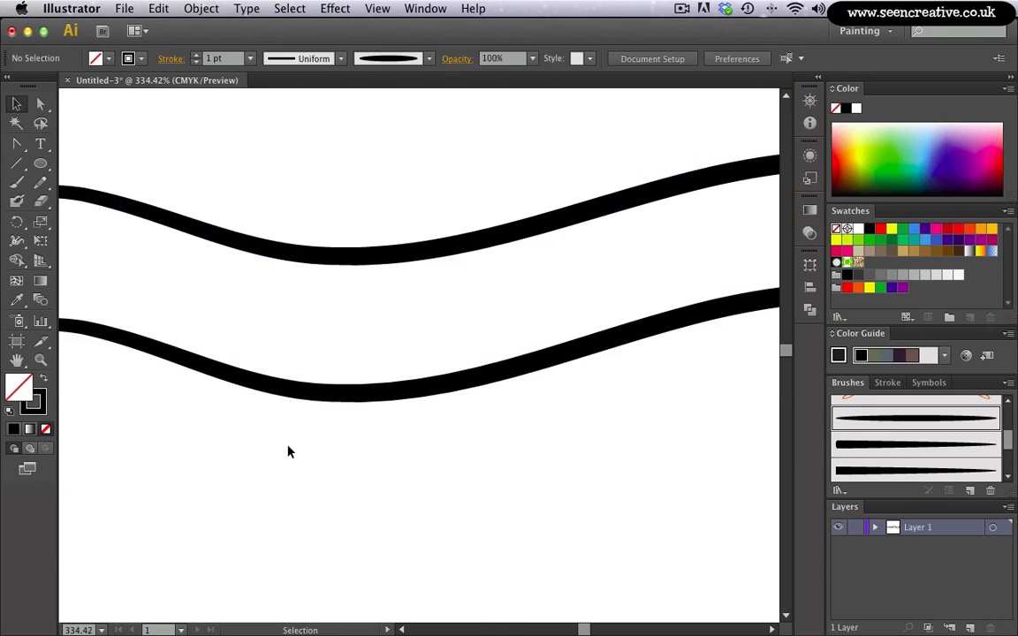
Duplicate both wavy strokes together, move the copies straight down below the originals, and deselect them.
key(ctrl+minus)
key(ctrl+minus)
key(ctrl+minus)
scroll(216, 409, right, 3)
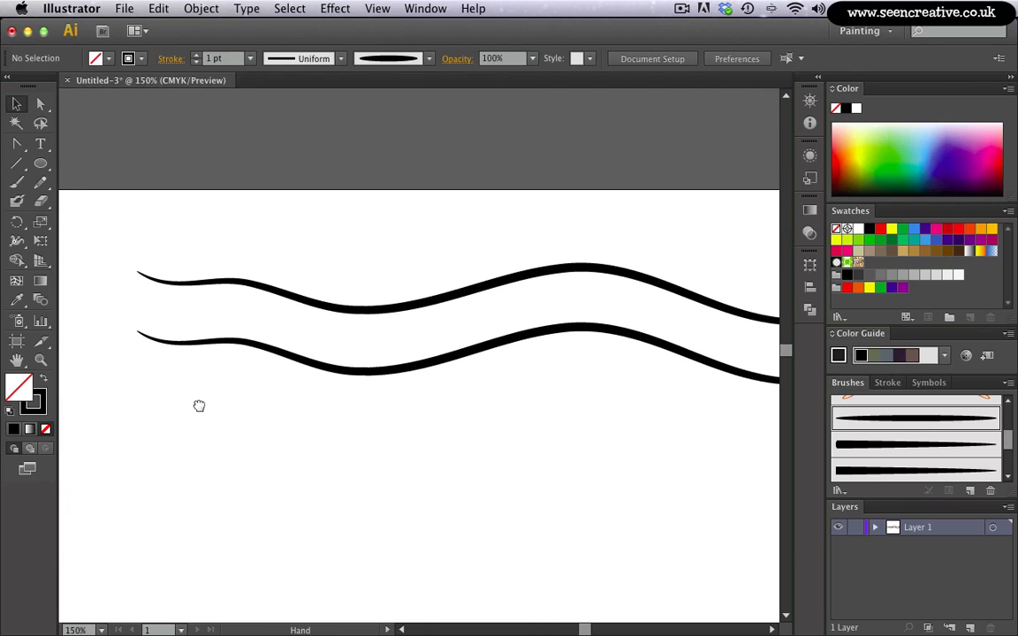
key(ctrl+minus)
mouse_move(170, 266)
mouse_down()
mouse_move(248, 359)
mouse_move(236, 398)
mouse_up()
key(alt+shift+Down)
key(shift+Down)
key(shift+Down)
key(shift+Down)
key(shift+Down)
key(shift+Down)
key(shift+Down)
key(shift+Down)
key(shift+Down)
key(shift+Down)
key(shift+Down)
key(shift+Down)
key(shift+Down)
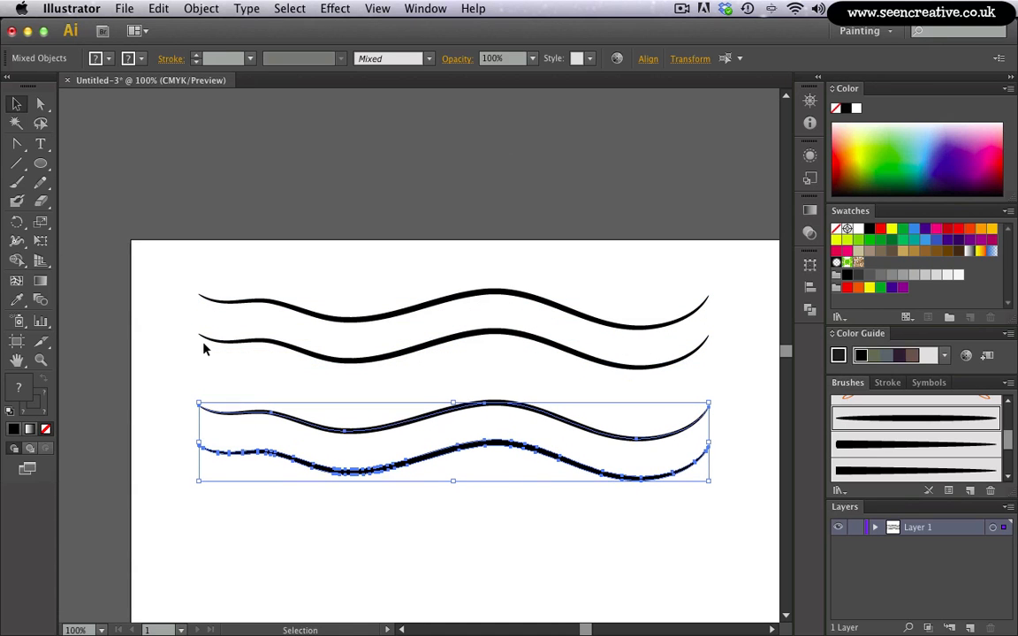
click(190, 274)
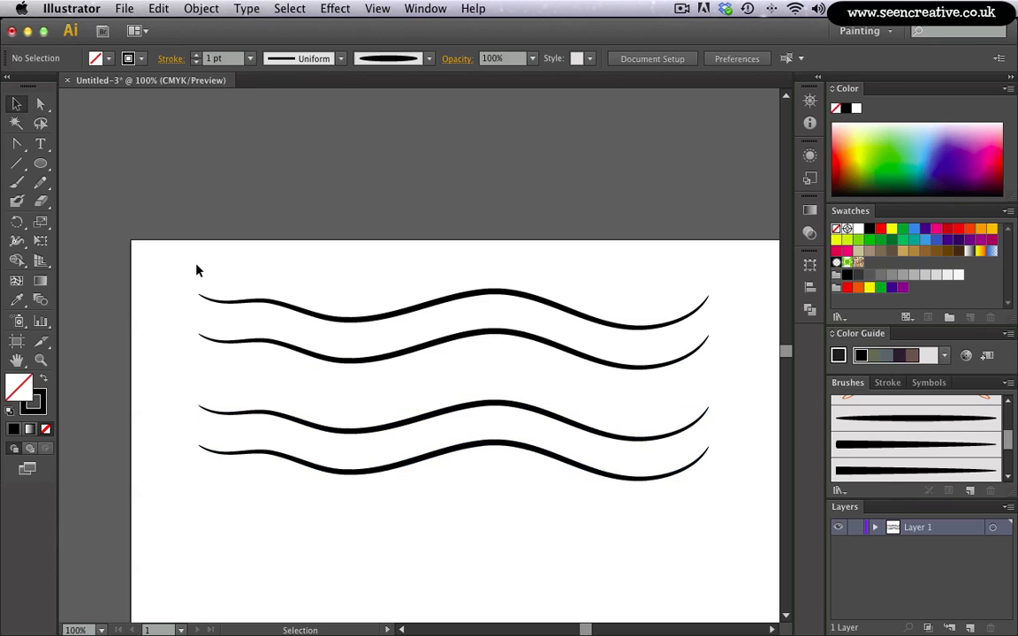
Scale the lower pair of copied strokes proportionally down to about a quarter of their width.
drag(171, 396, 215, 465)
drag(197, 404, 351, 466)
click(349, 472)
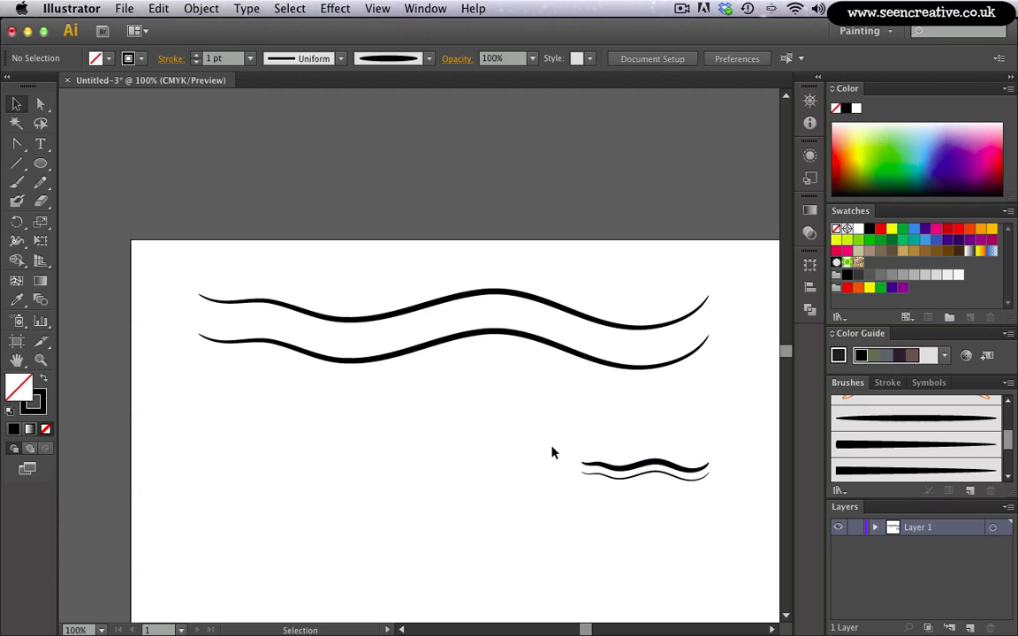
Examine the two scaled copies up close, comparing the brushed stroke's thickness and stroke weight with the expanded one's.
key(z)
drag(563, 426, 732, 511)
key(v)
drag(313, 289, 371, 367)
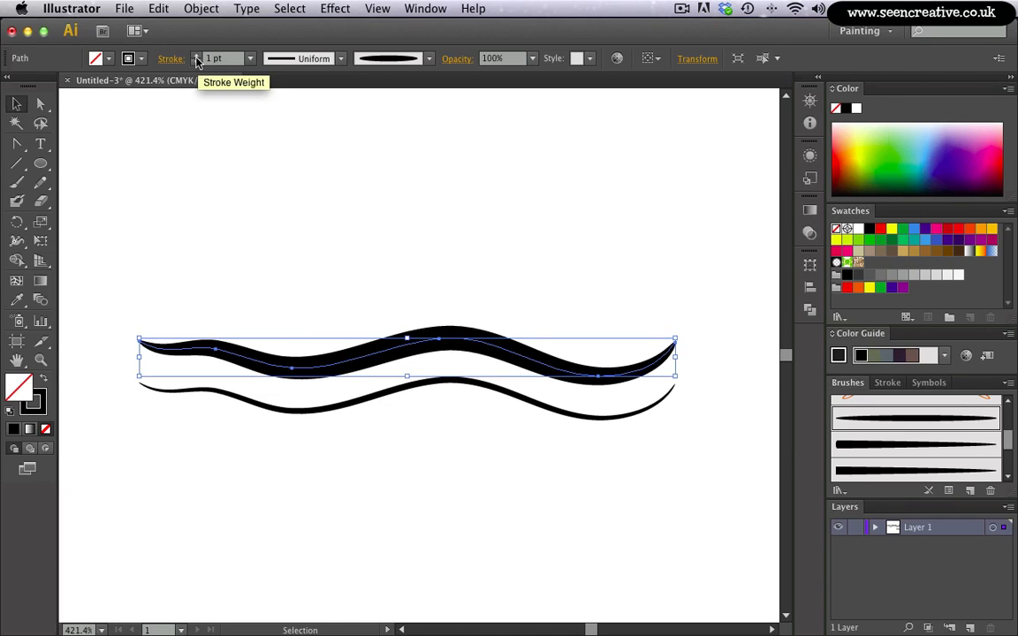
click(221, 243)
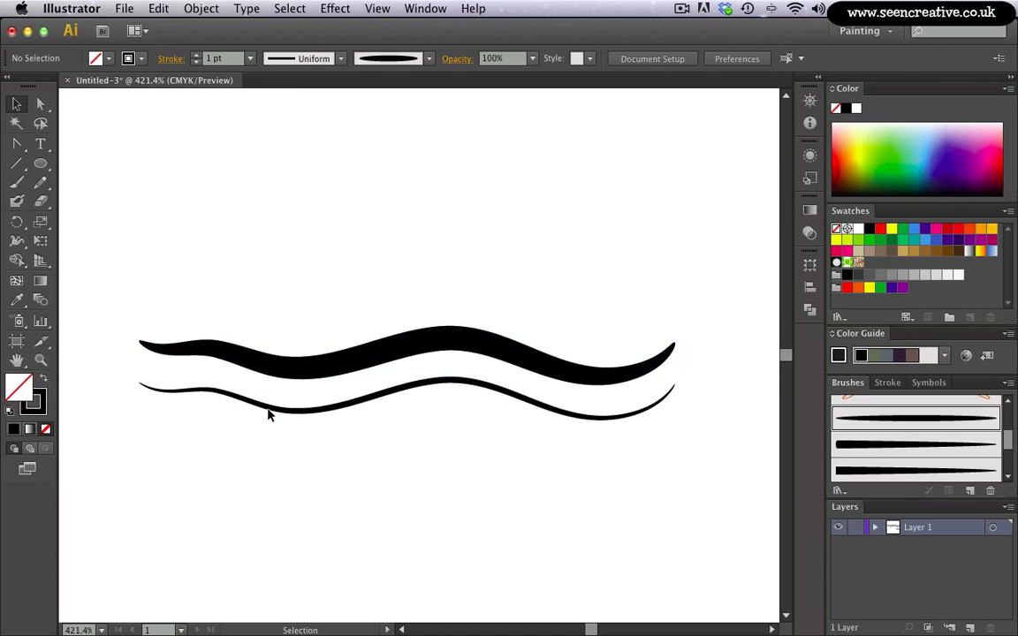
click(272, 409)
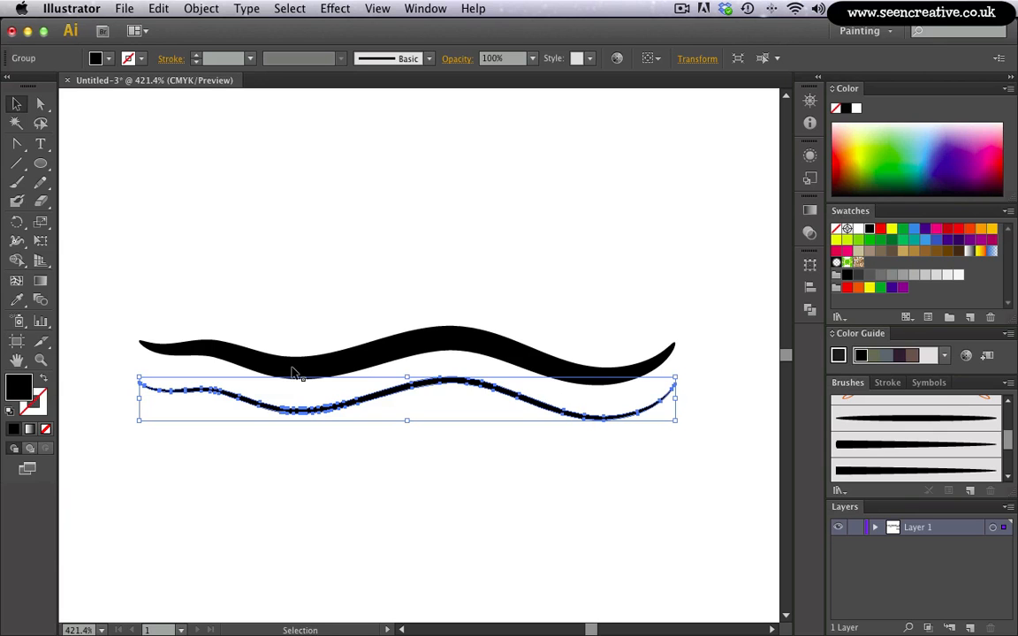
key(a)
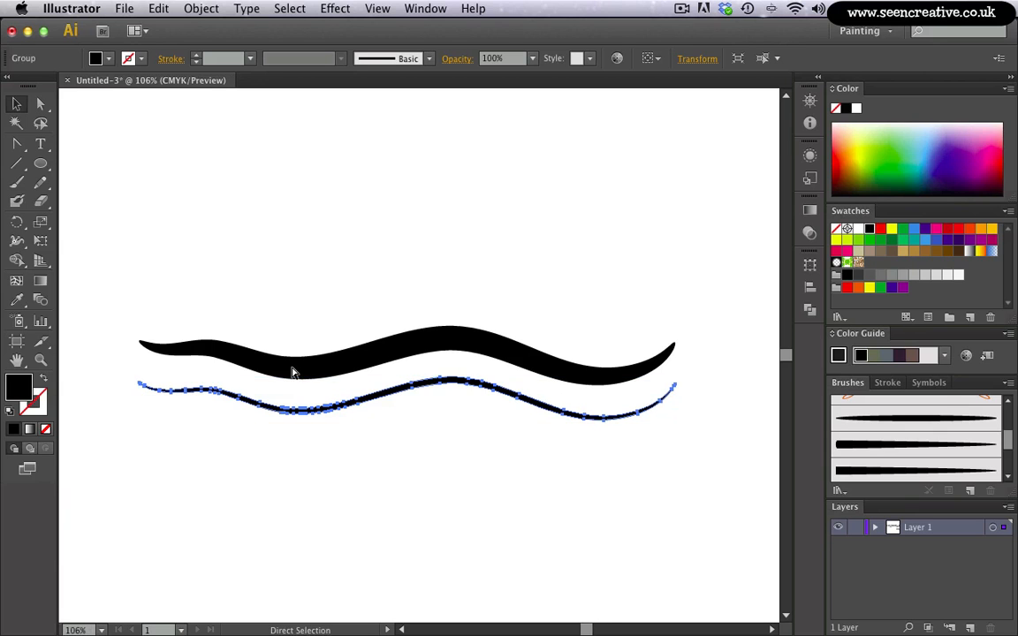
Delete the two scaled copies and the two full-size wavy strokes, clearing the artboard.
key(super+0)
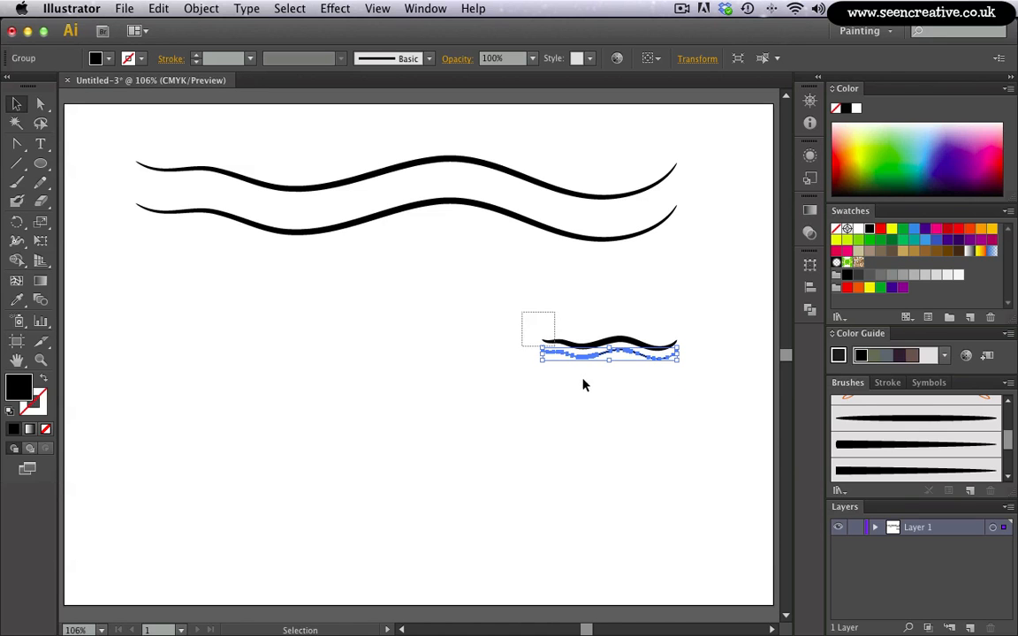
key(Delete)
mouse_move(116, 134)
mouse_down()
mouse_move(196, 252)
mouse_move(219, 357)
mouse_up()
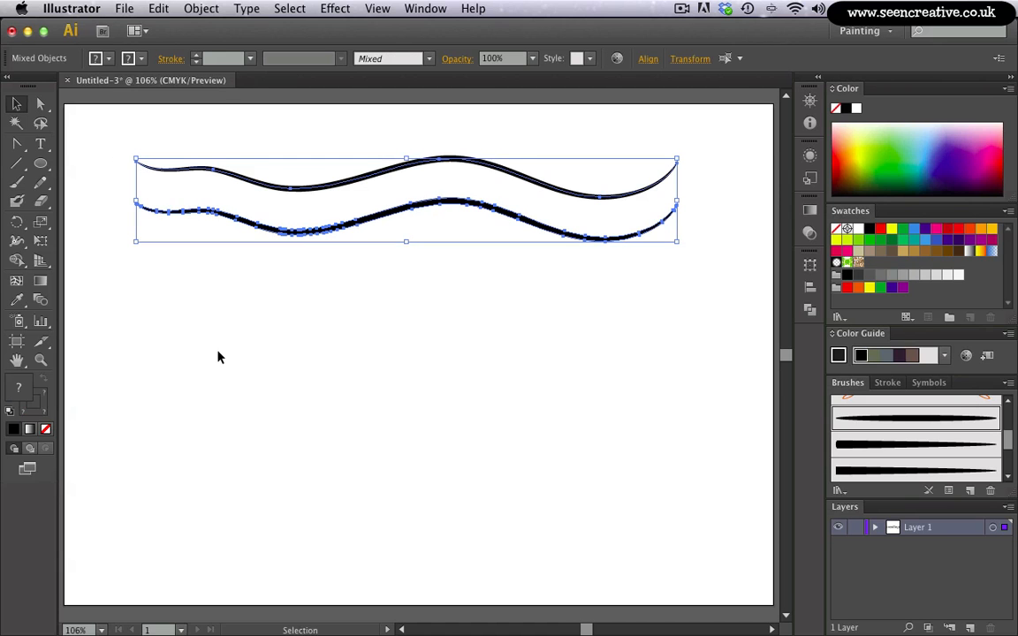
key(Delete)
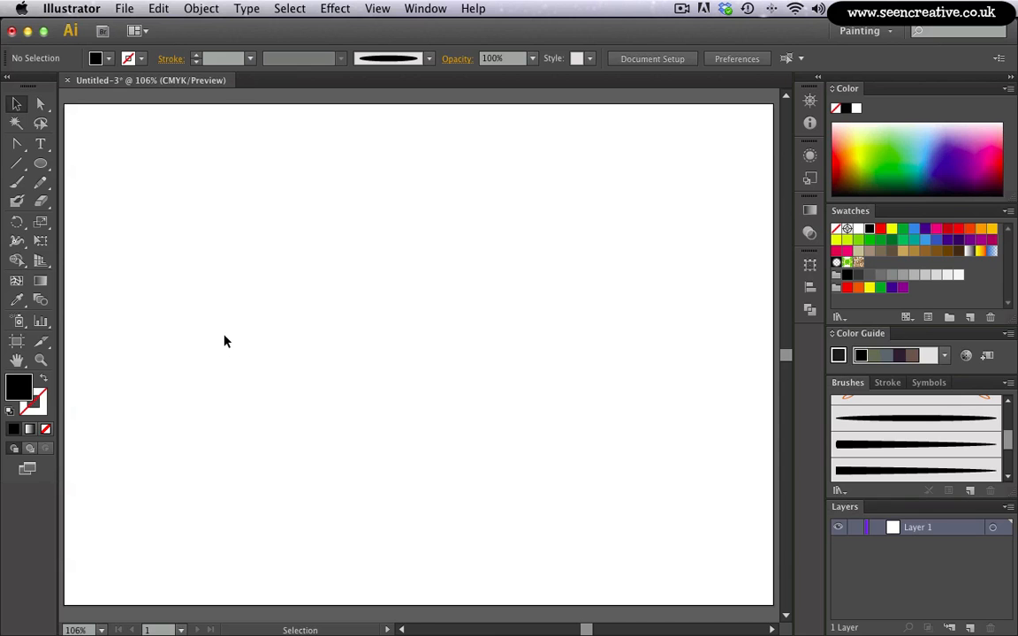
Save the document's brushes as a brush library named Inking Brushes.ai in the Brushes folder.
drag(1007, 433, 1009, 446)
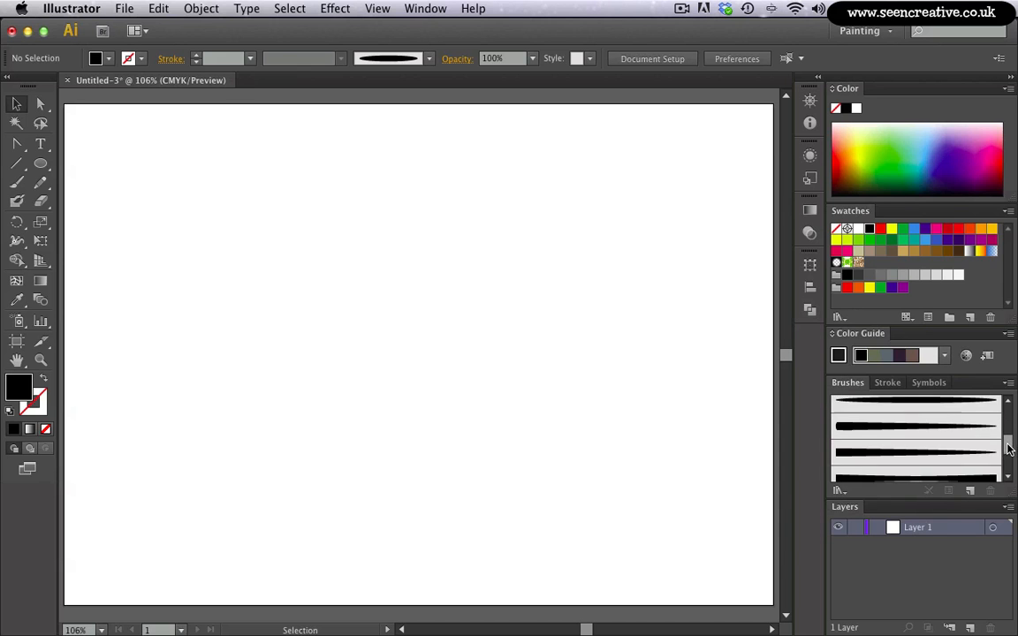
scroll(906, 463, up, 2)
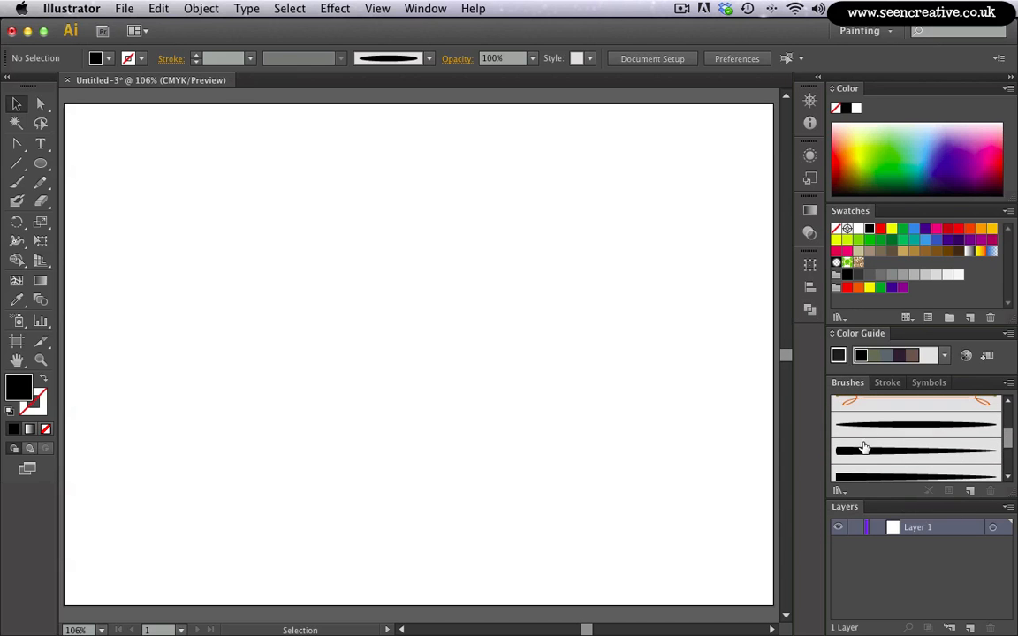
scroll(902, 469, down, 2)
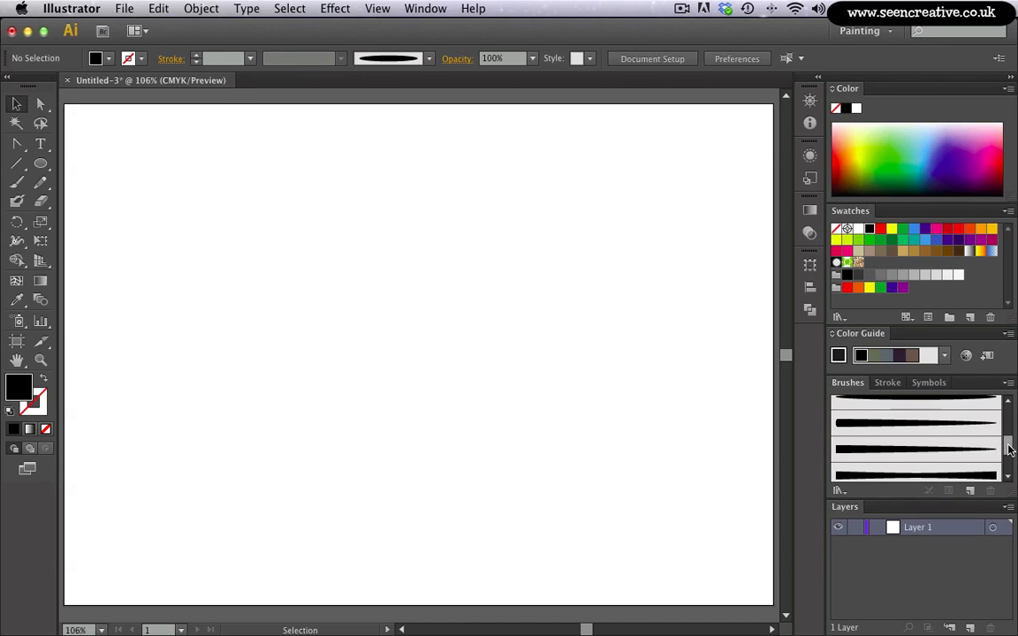
drag(1009, 451, 996, 447)
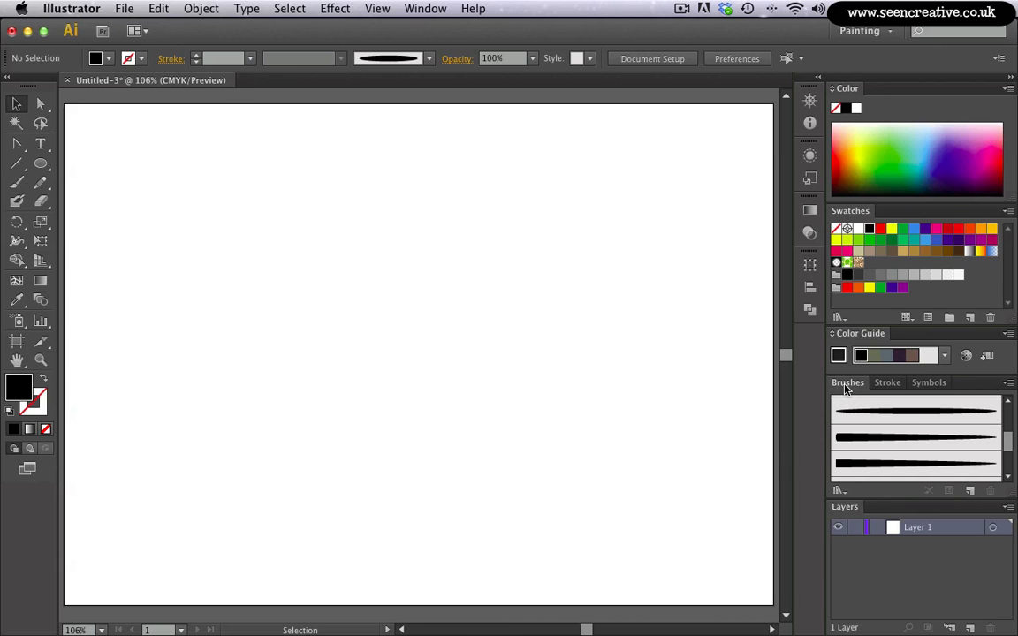
click(1009, 384)
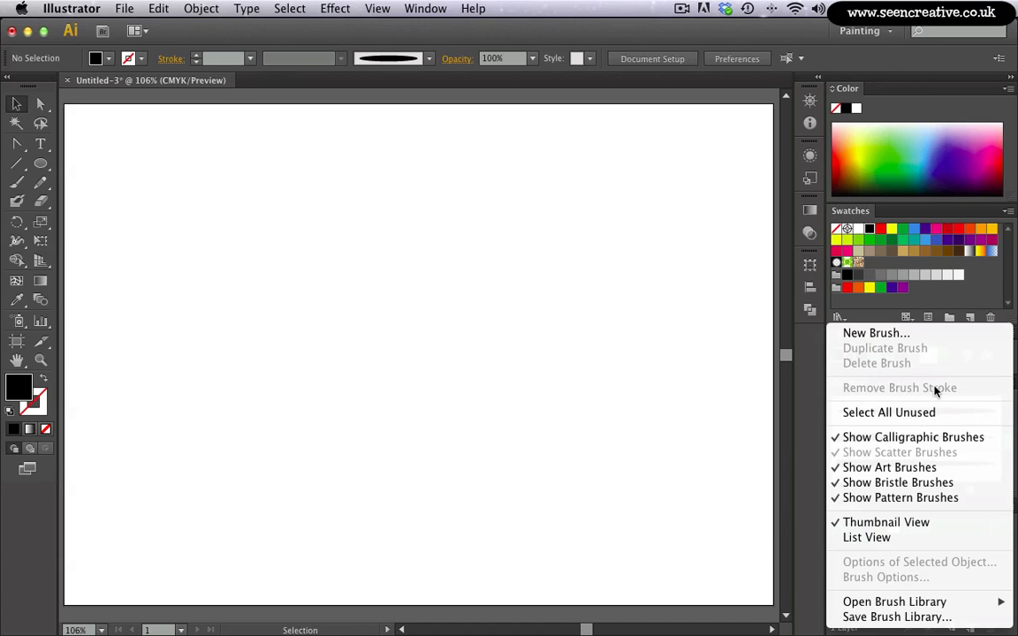
click(856, 618)
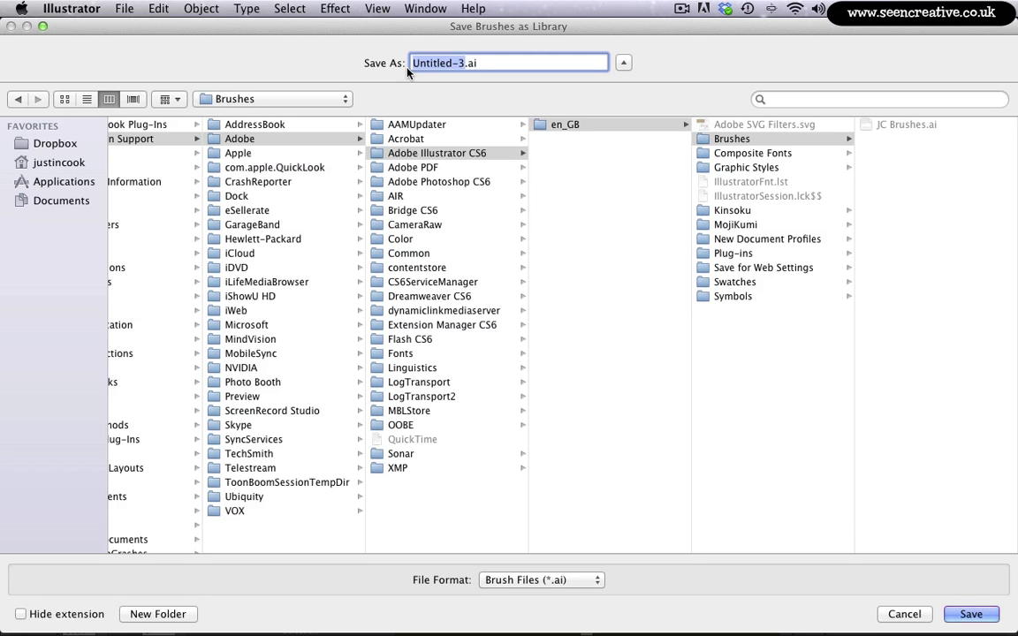
text(InkingBrushes)
click(399, 62)
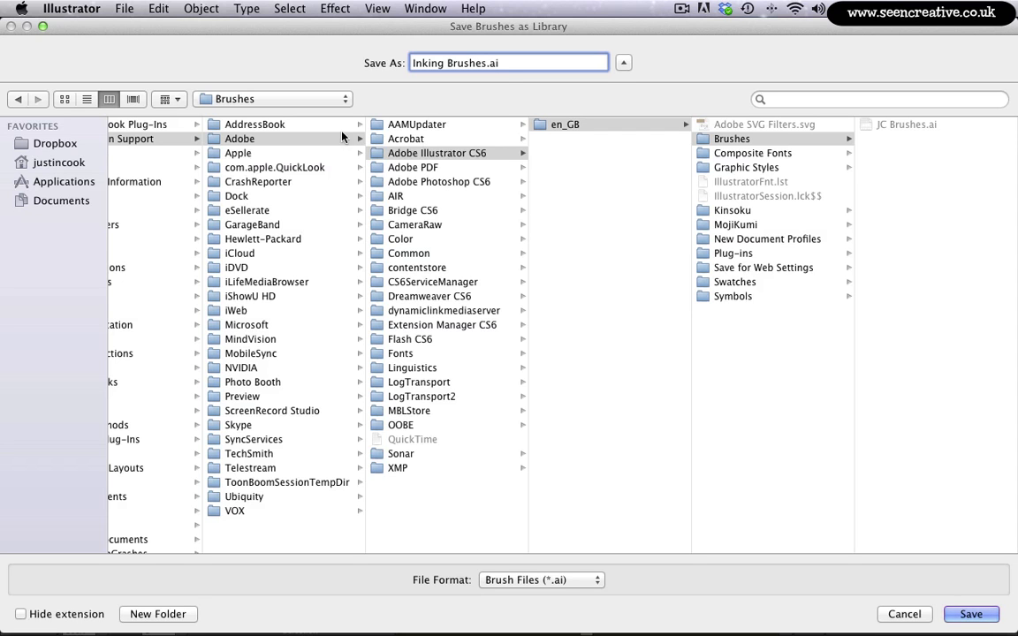
click(955, 613)
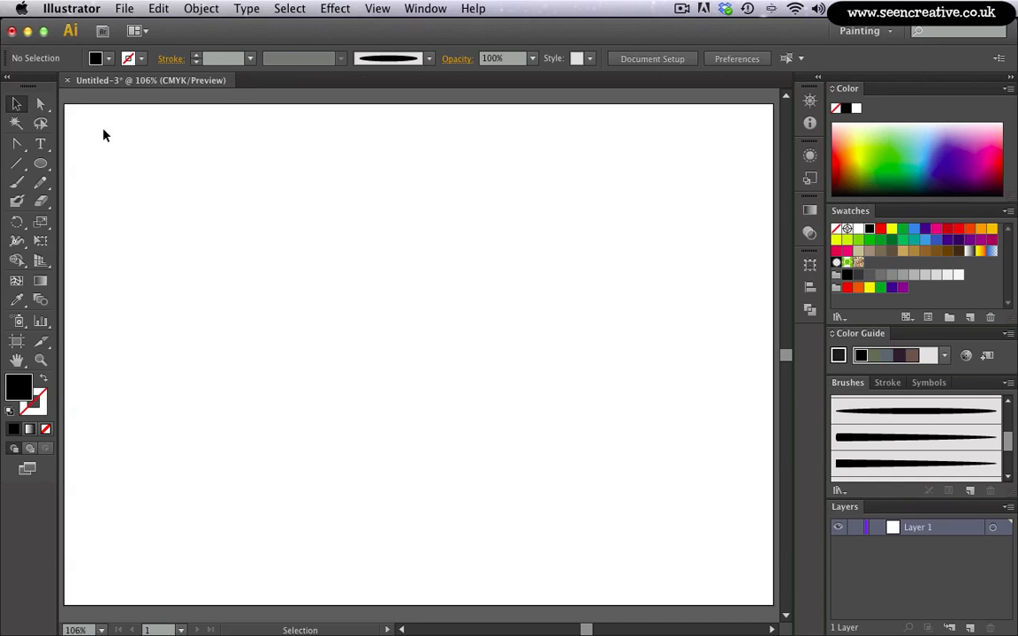
Close the untitled document without saving it and create a new blank document with the default settings.
click(67, 82)
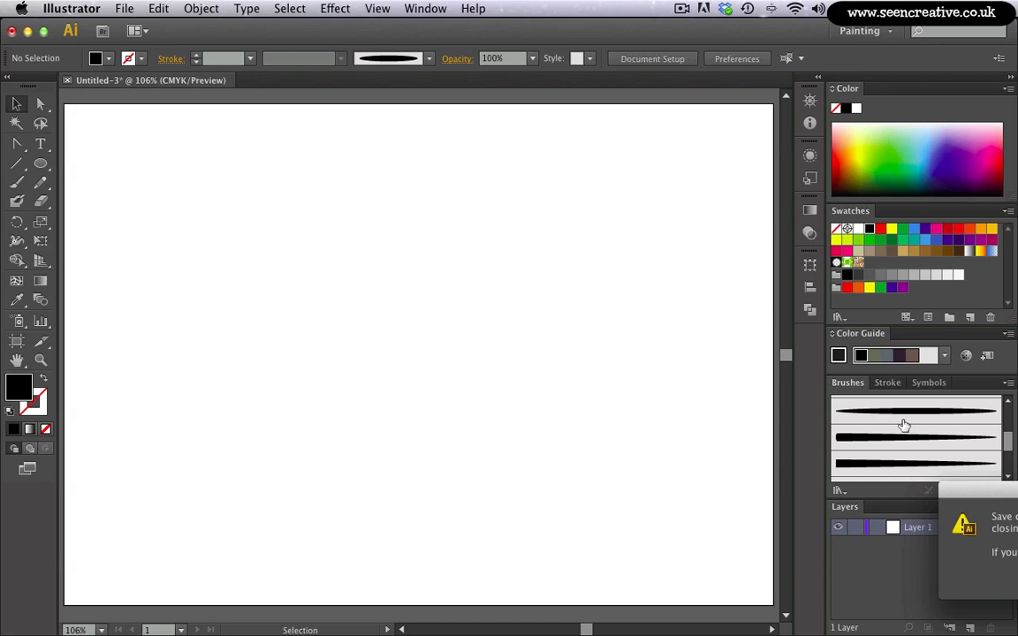
click(448, 274)
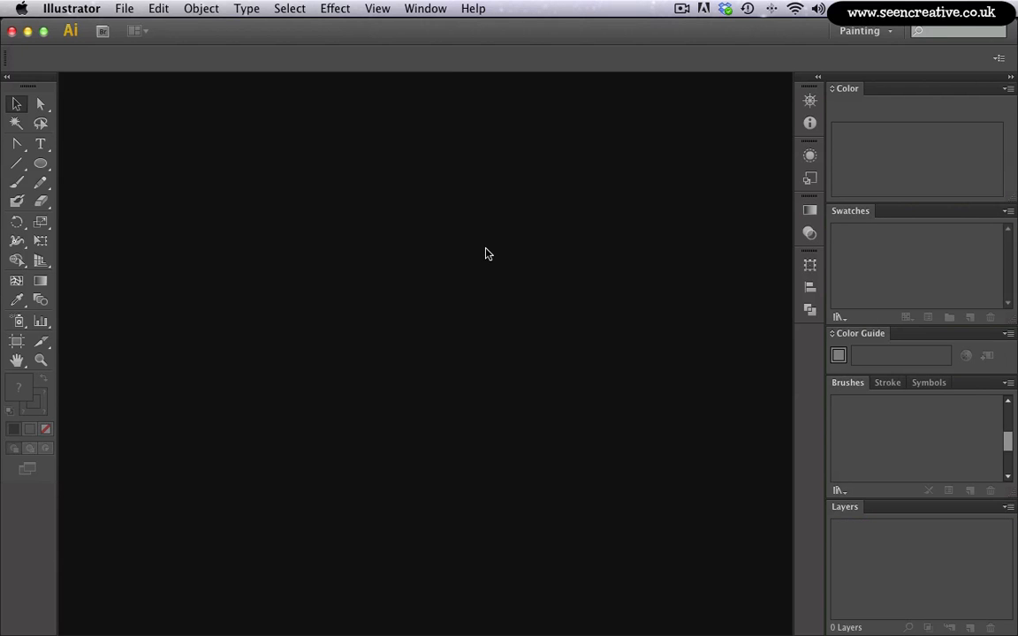
key(super+n)
key(Return)
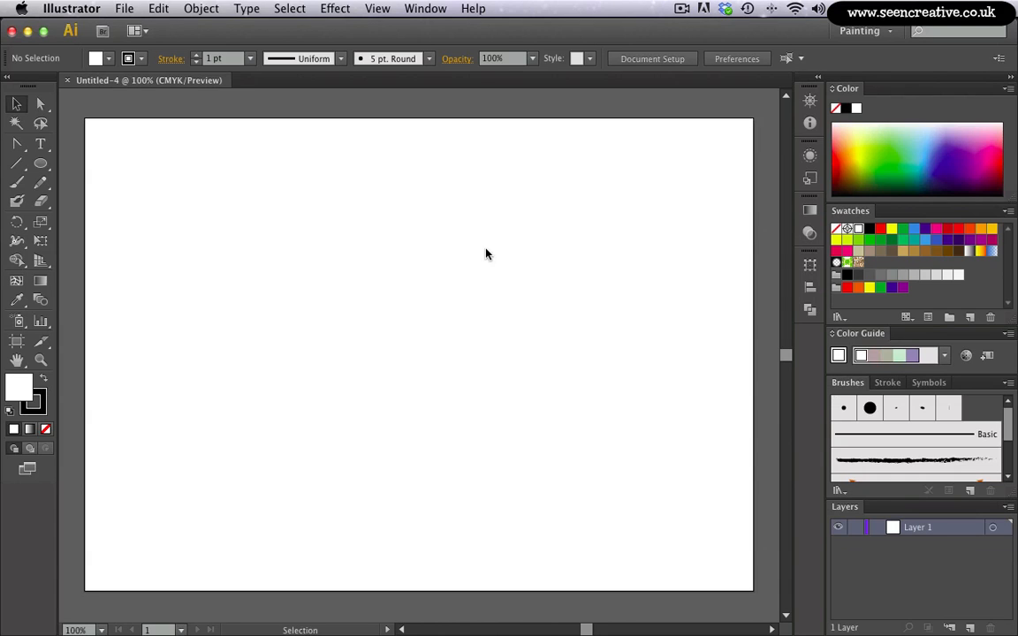
Open the user-defined Inking Brushes library and enlarge its floating panel over the artboard until all its brushes show.
mouse_move(1011, 434)
mouse_down()
mouse_move(1004, 460)
mouse_move(1007, 416)
mouse_up()
click(1008, 386)
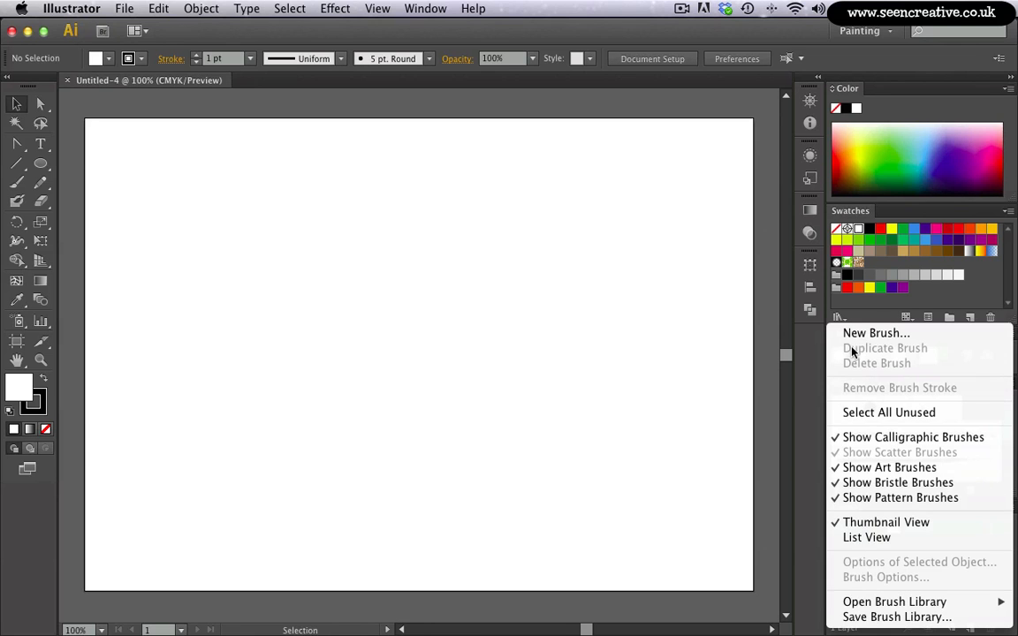
mouse_move(850, 603)
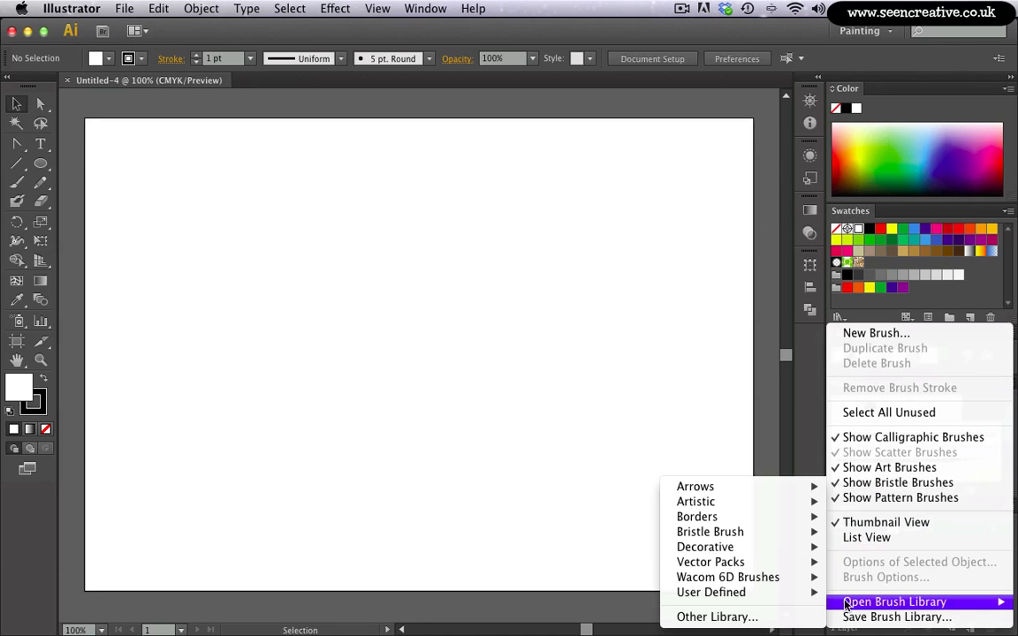
mouse_move(678, 599)
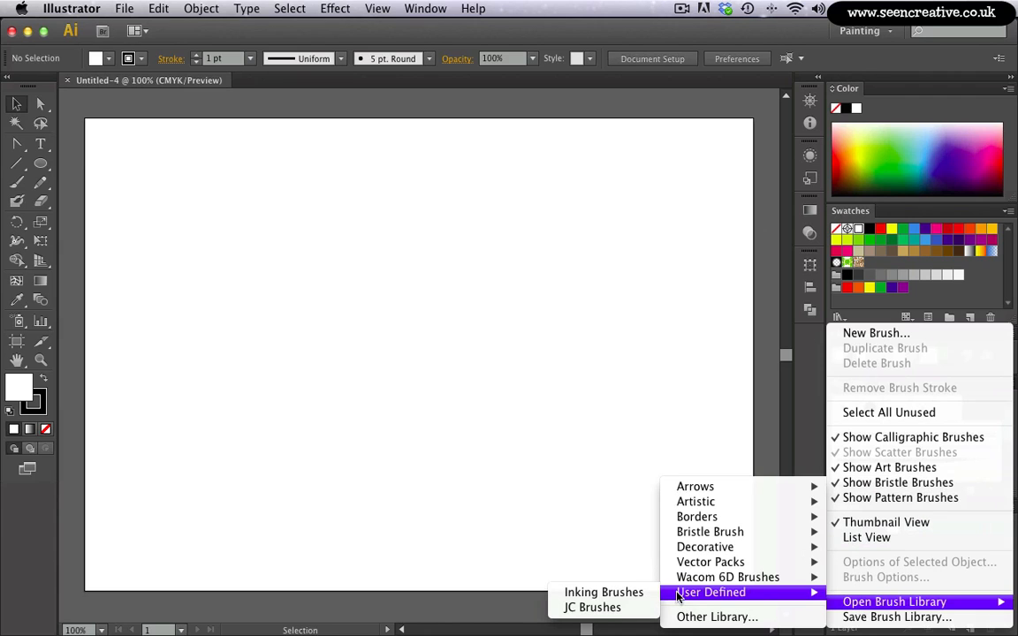
click(592, 595)
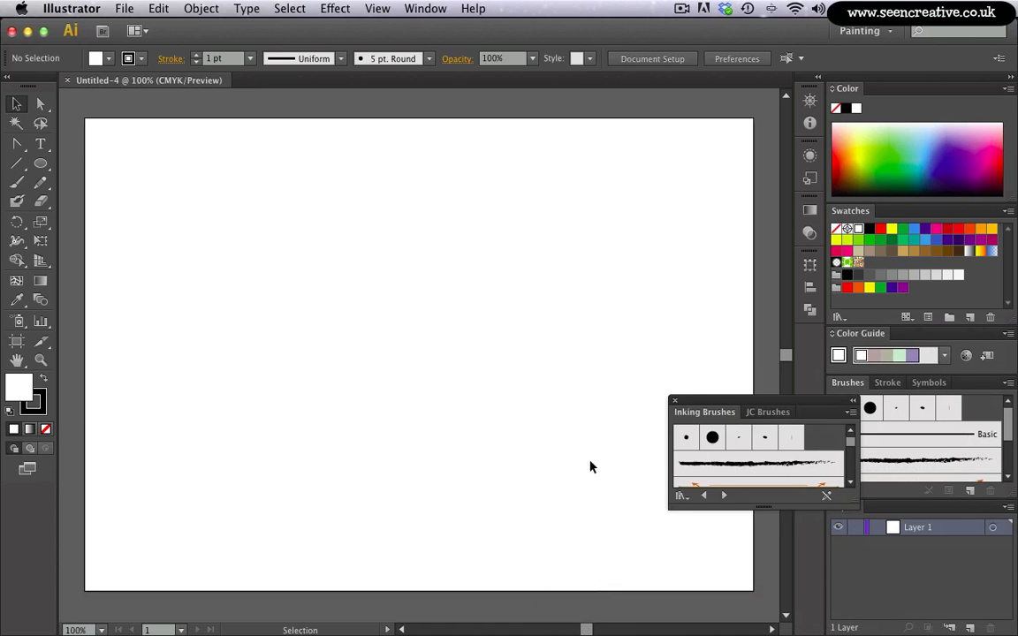
mouse_move(751, 400)
mouse_down()
mouse_move(695, 295)
mouse_move(659, 106)
mouse_up()
drag(765, 213, 761, 408)
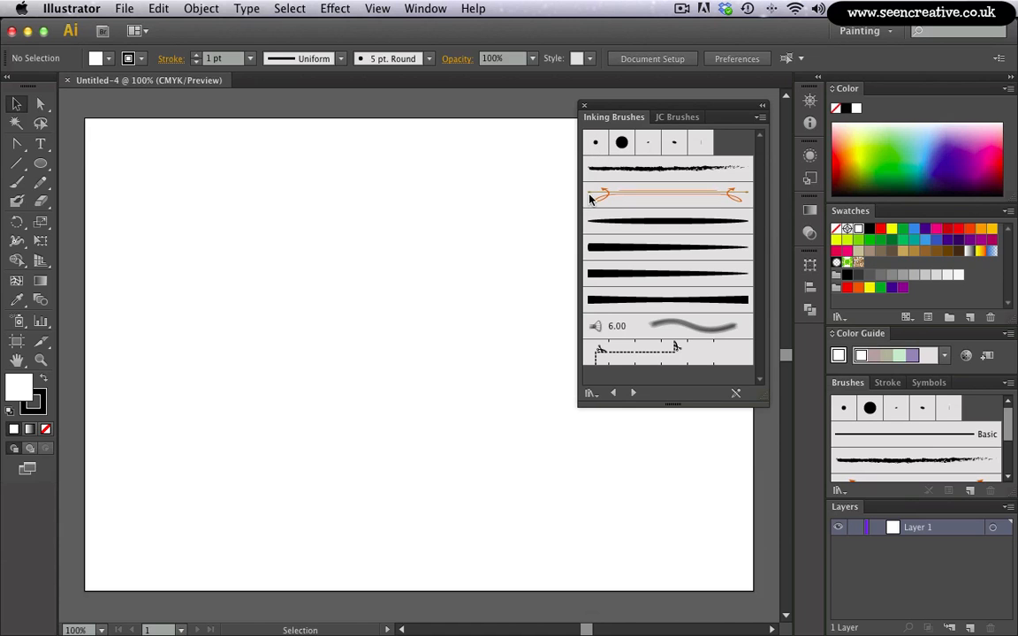
Add the four tapered art brushes from the Inking Brushes library to the document's brushes, make the double-tapered one active, and close the library.
click(598, 223)
click(601, 254)
click(602, 275)
click(602, 300)
click(598, 273)
click(598, 222)
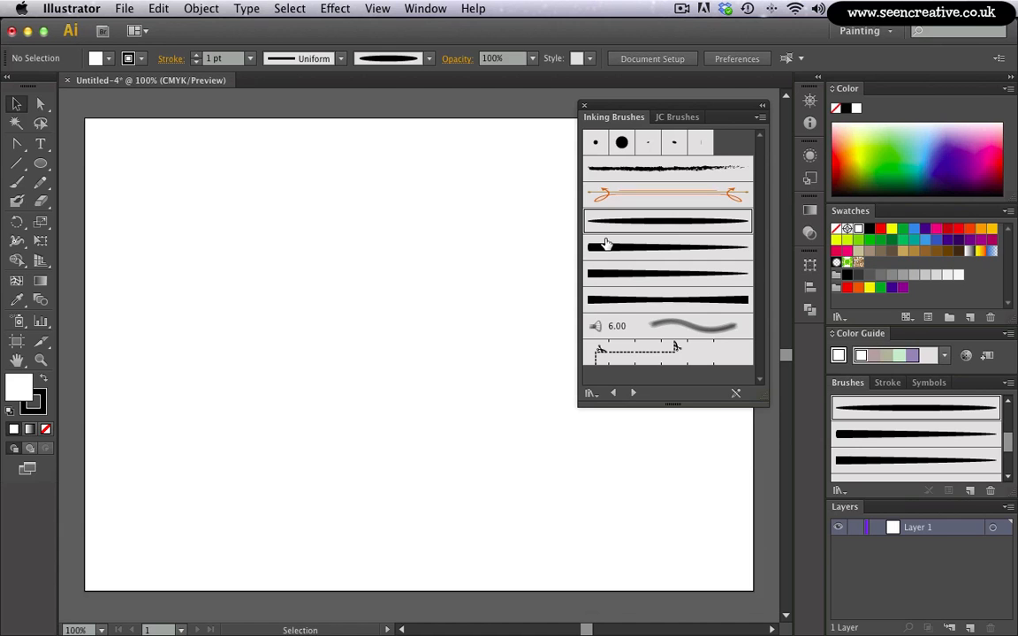
click(583, 105)
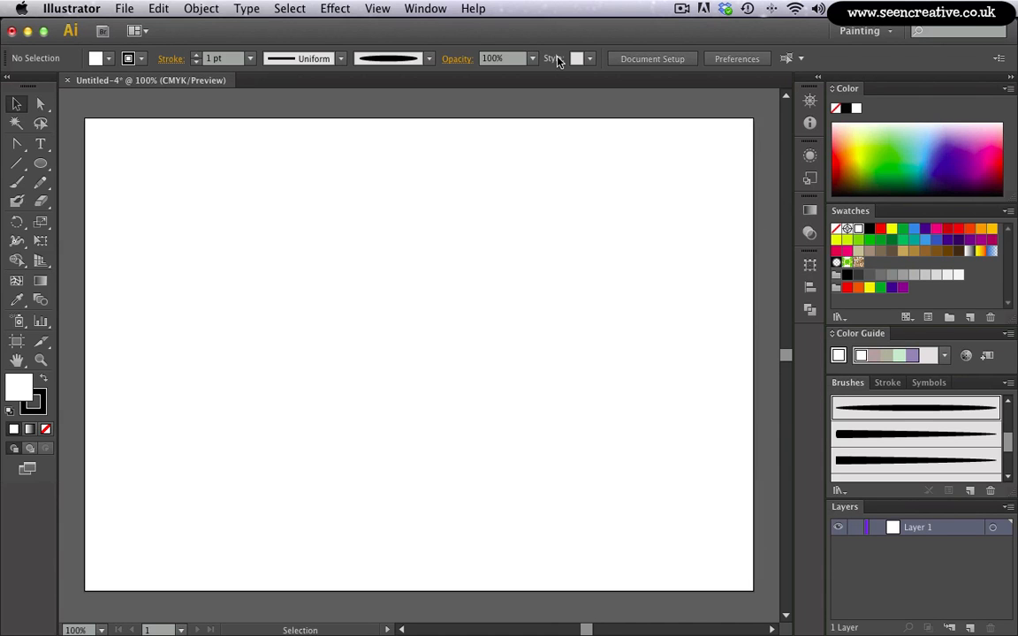